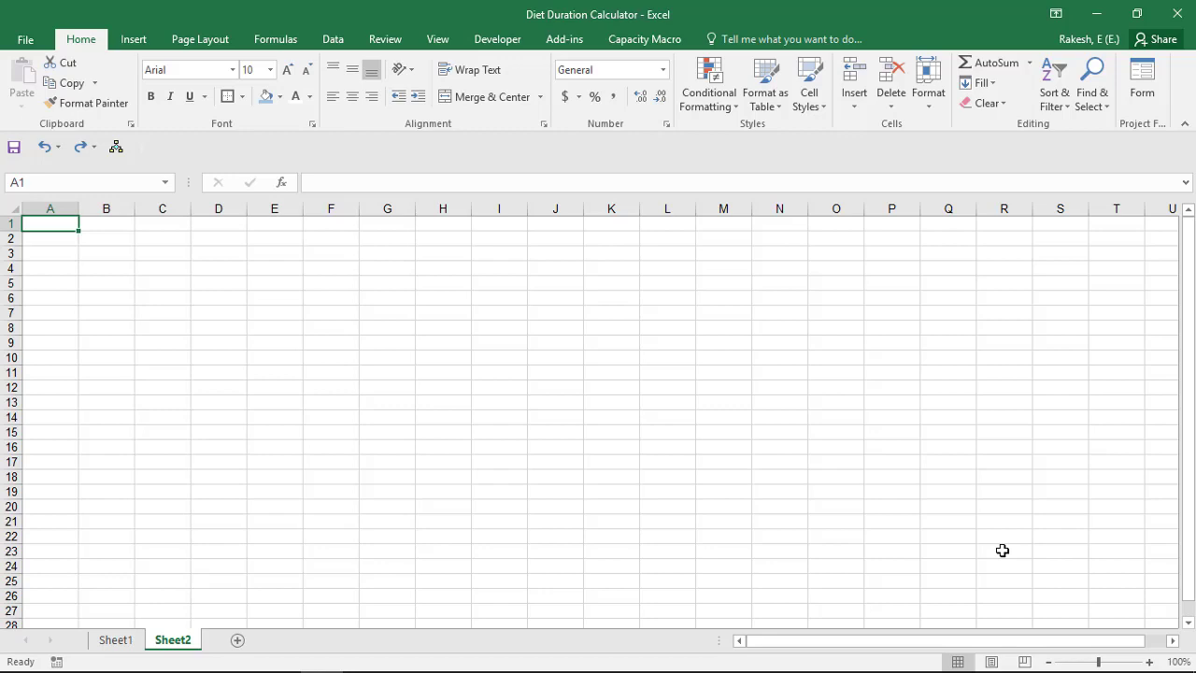
Turn off Sheet2's gridlines in the View settings, ending at cell B2
key("Down")
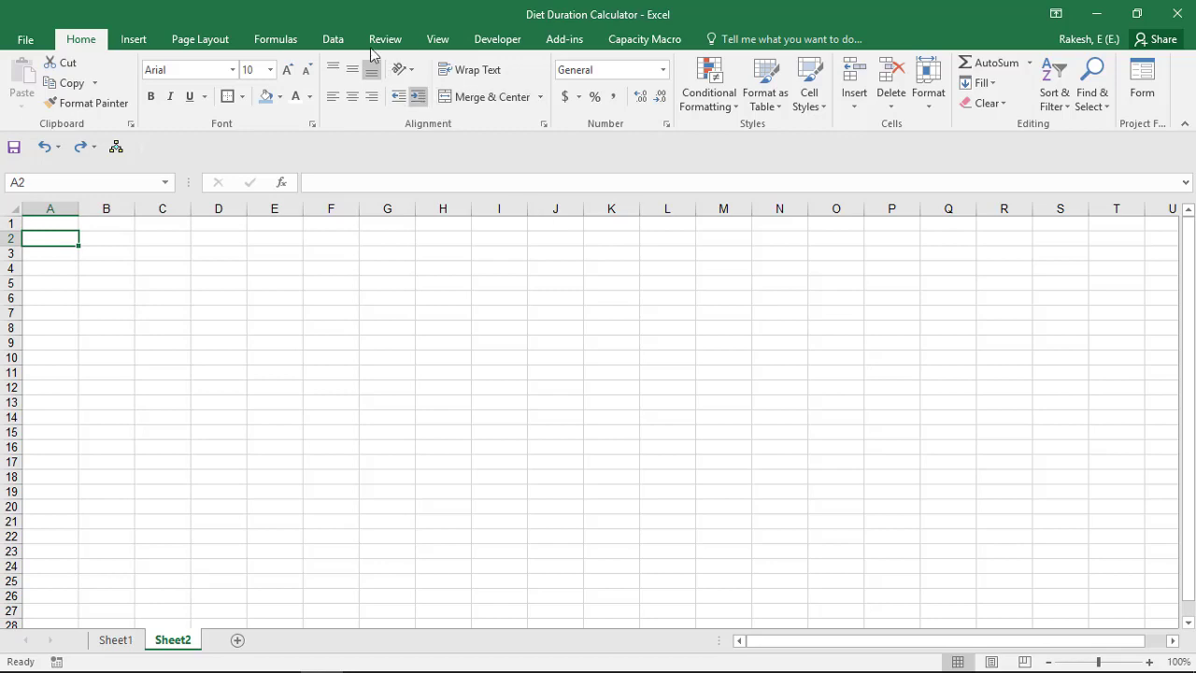
left_click(437, 42)
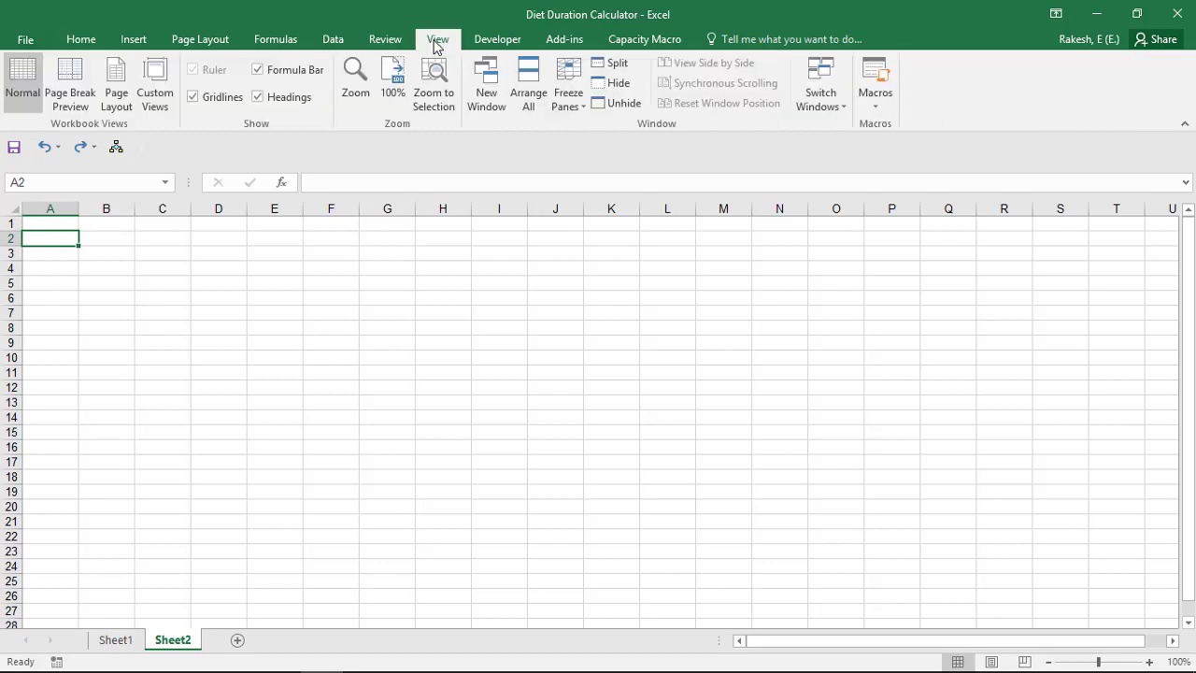
left_click(194, 97)
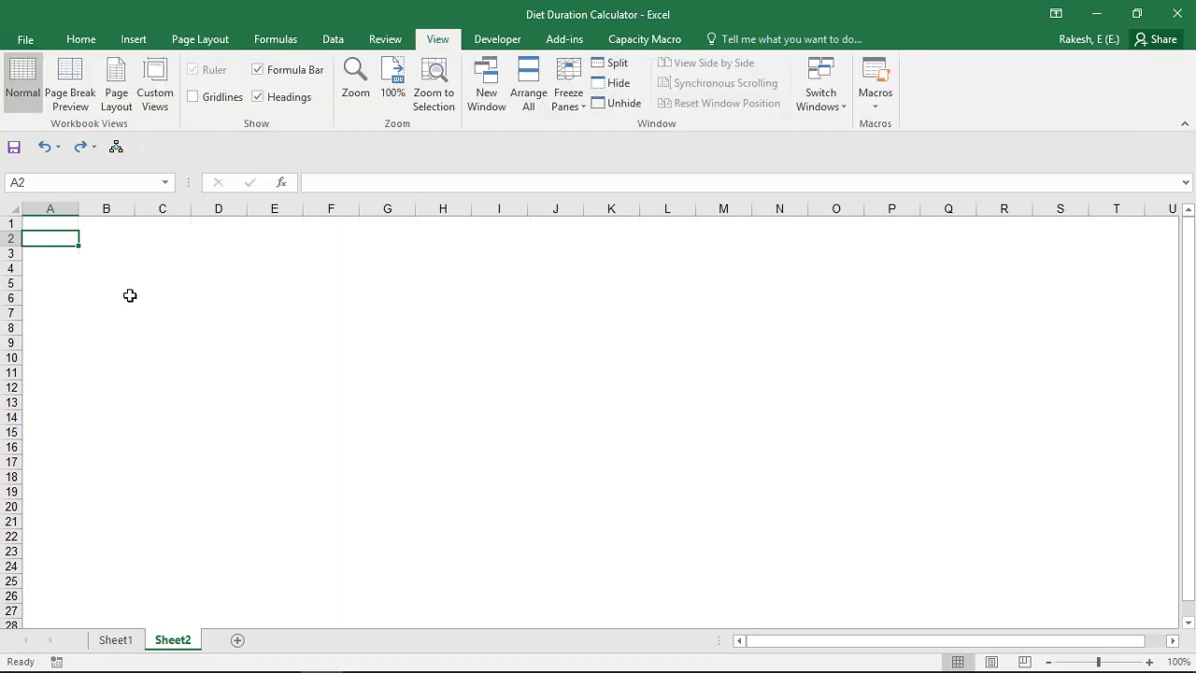
key("Right")
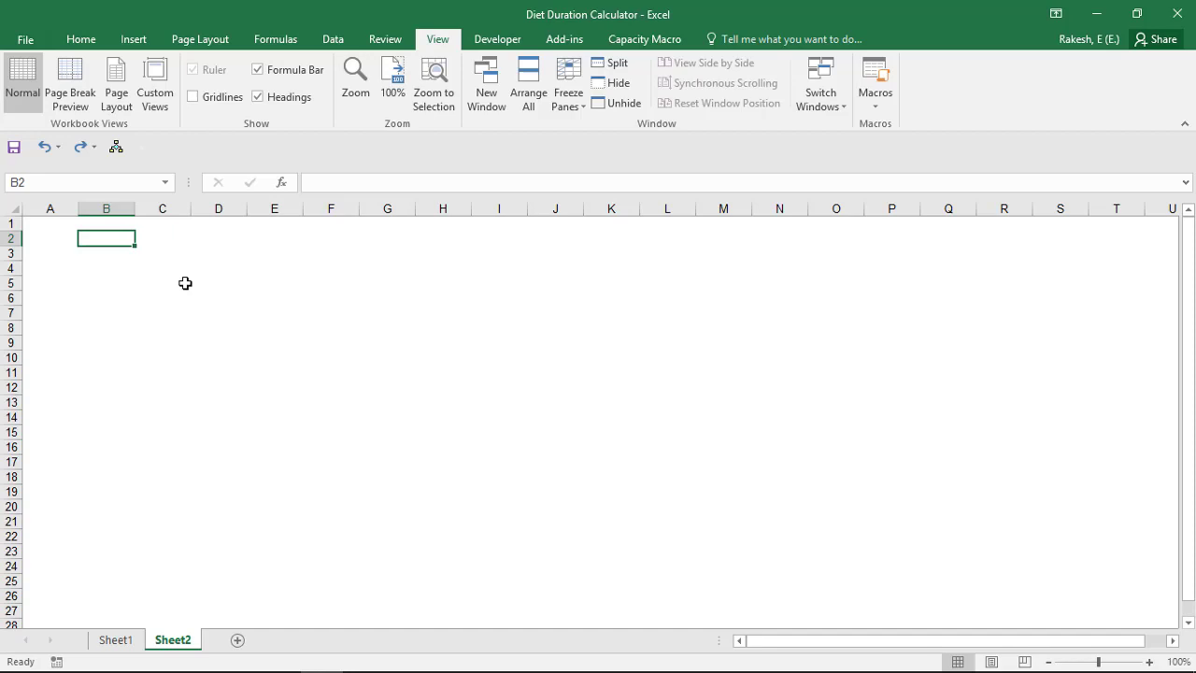
Merge and centre cells B2 through F2
key("shift+Right")
key("shift+Right")
key("shift+Right")
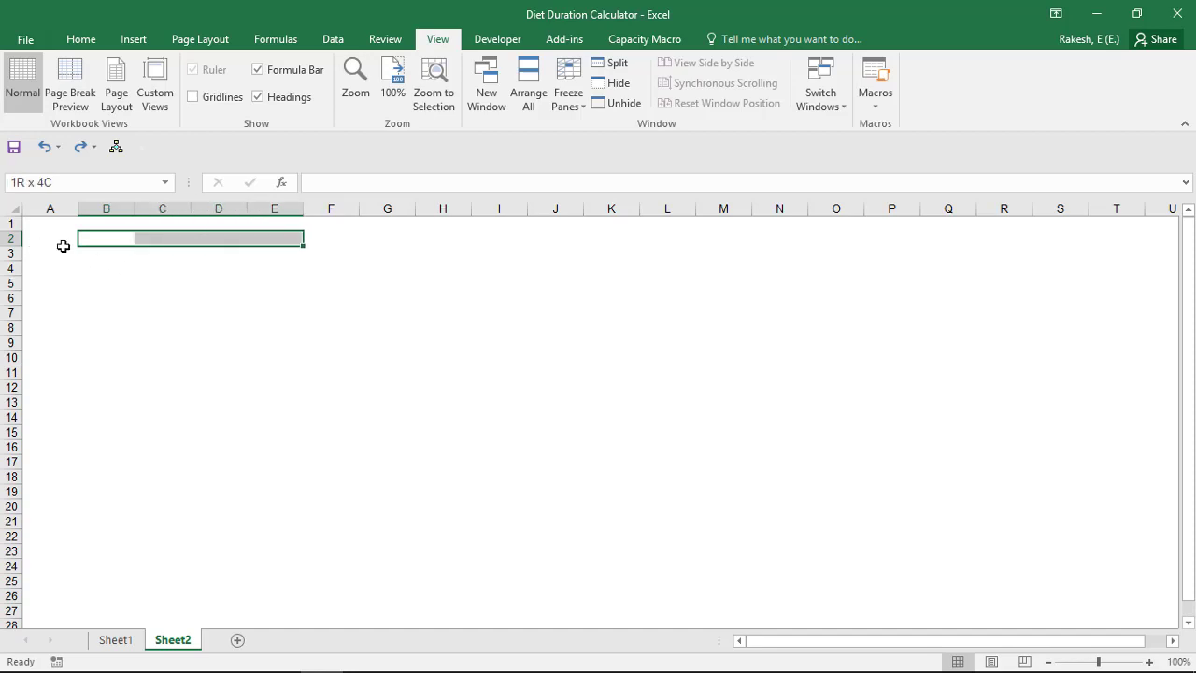
key("shift+Right")
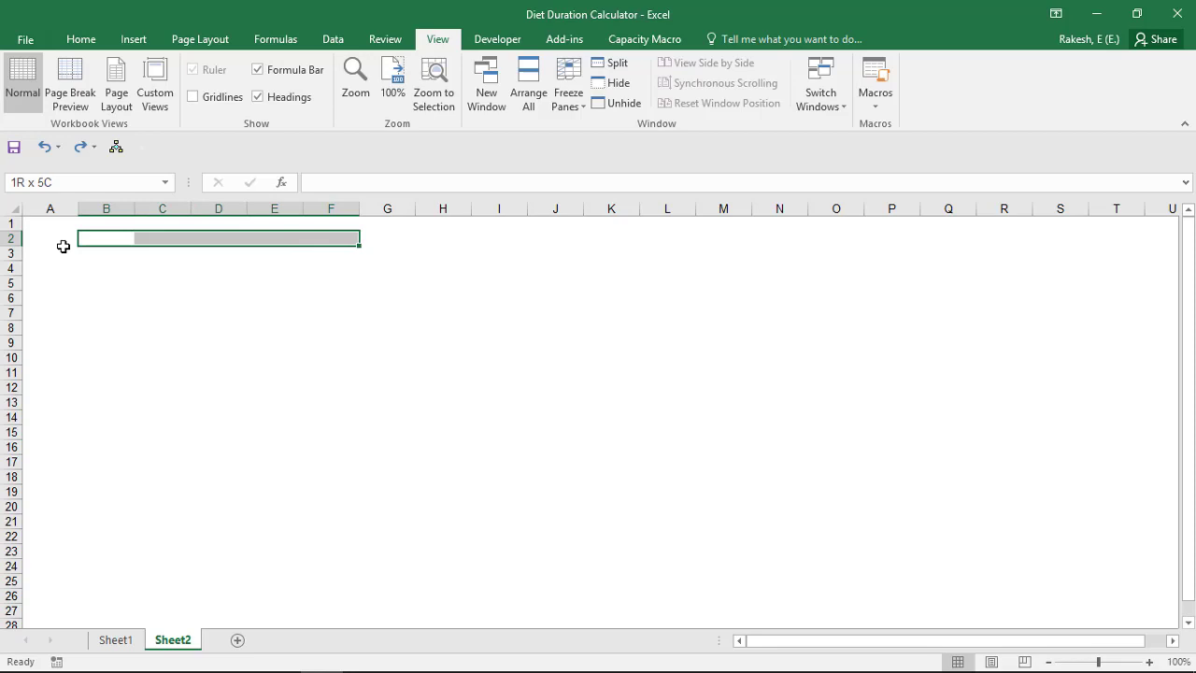
key("alt+h")
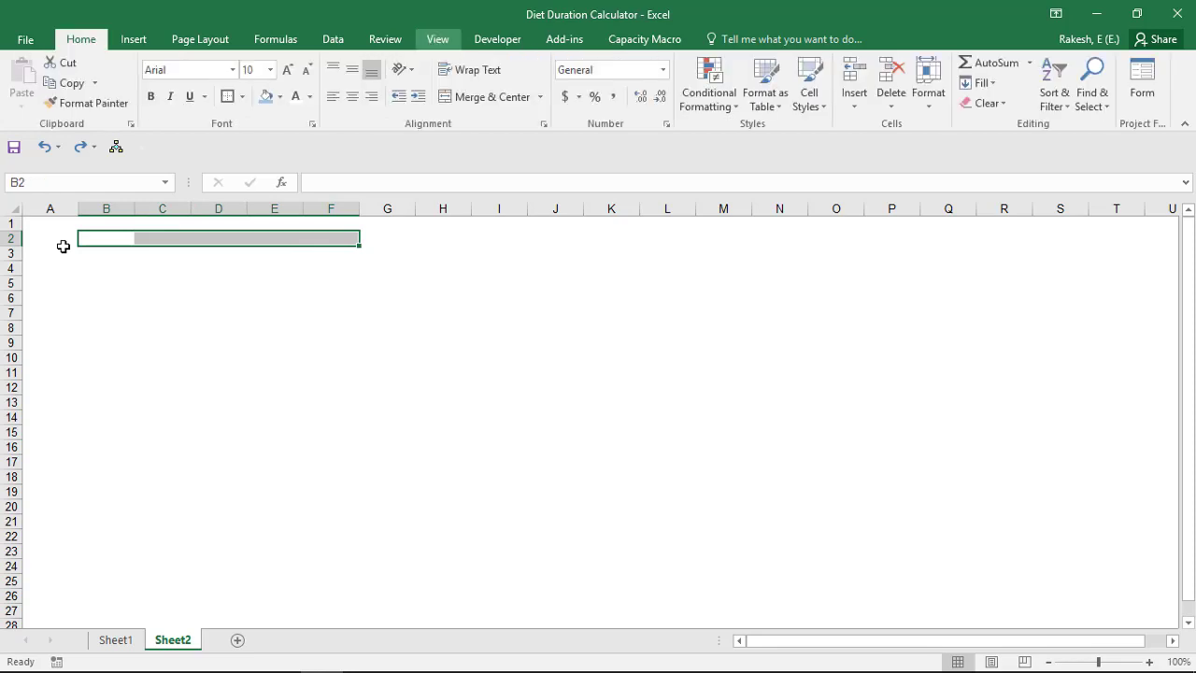
key("m")
key("c")
Set the whole sheet to Comic Sans MS and enter 'Diet Duration Calculator' in B2
key("ctrl+a")
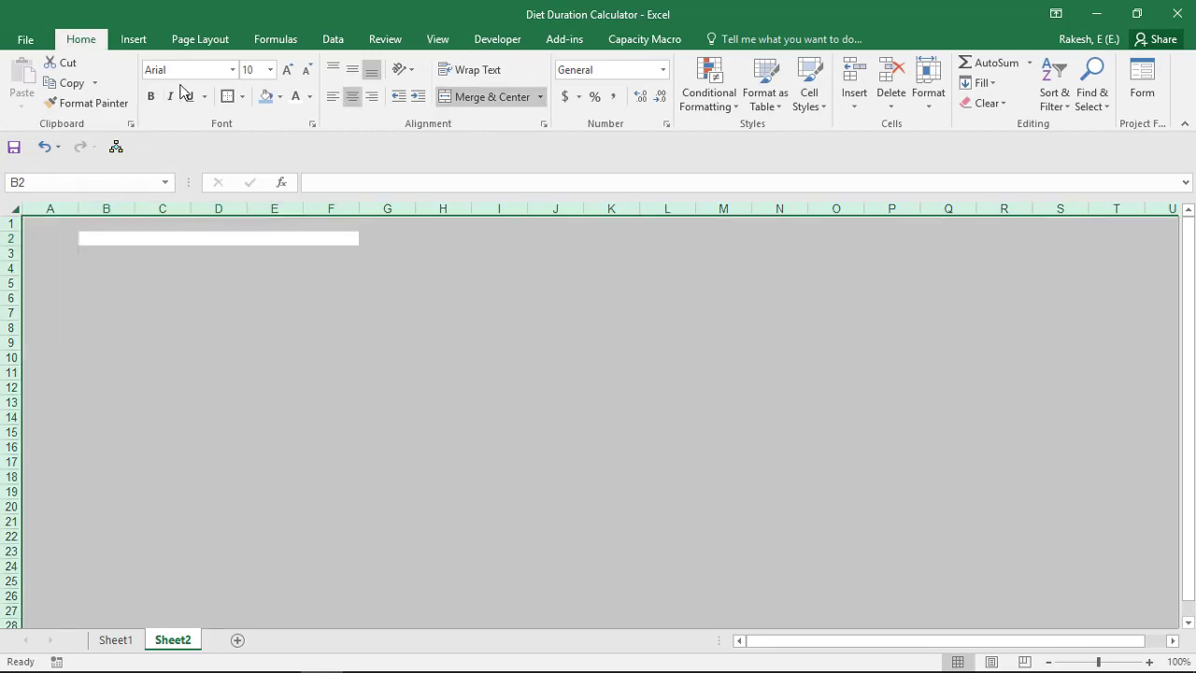
left_click(191, 72)
type("C")
key("BackSpace")
key("BackSpace")
type("Co")
key("BackSpace")
key("BackSpace")
type("Mo")
key("BackSpace")
key("BackSpace")
type("Comic Sans MS")
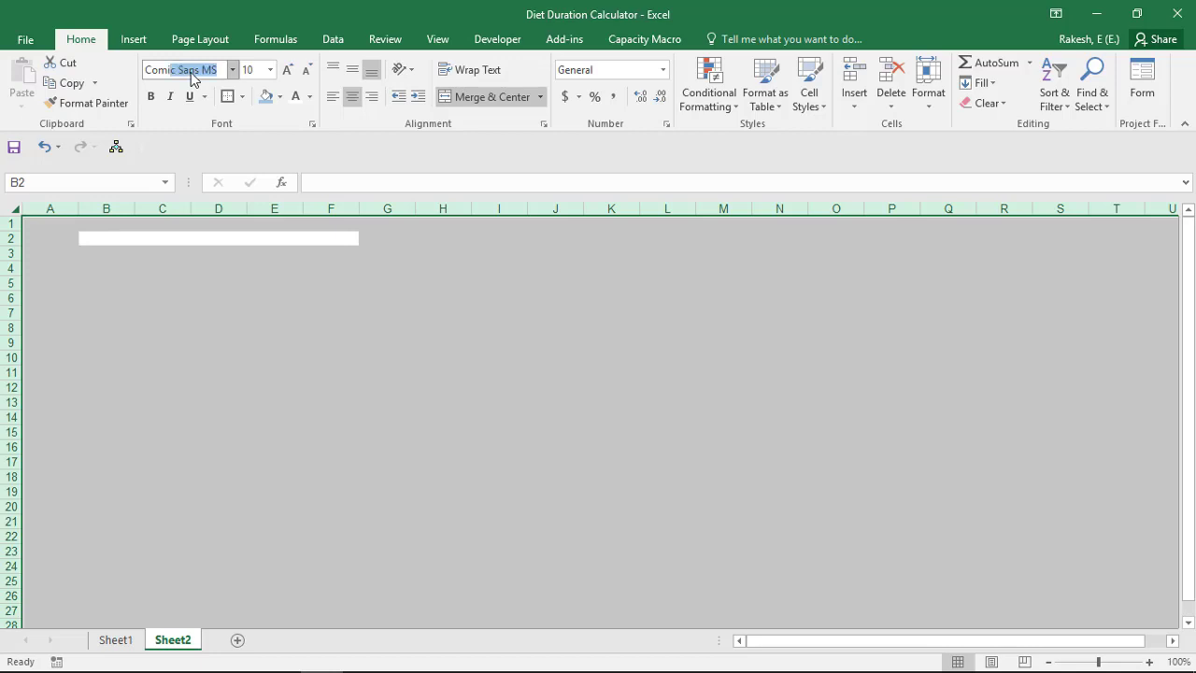
key("Return")
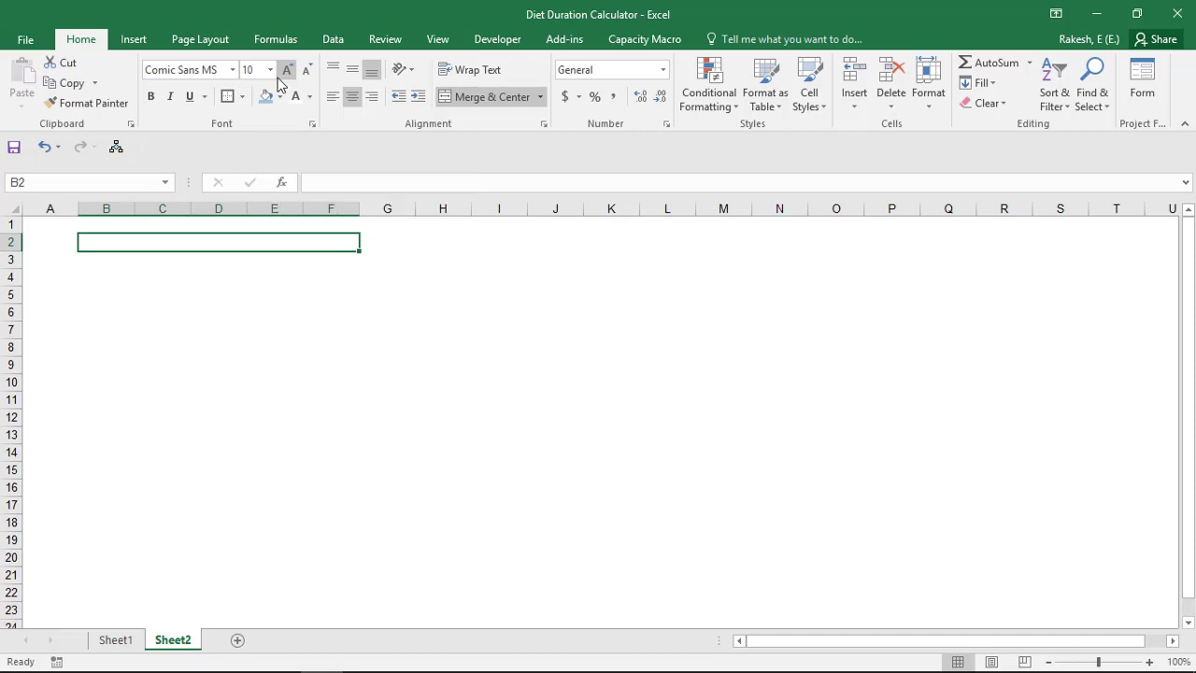
type("Diet Duration Calculator")
key("ctrl+Return")
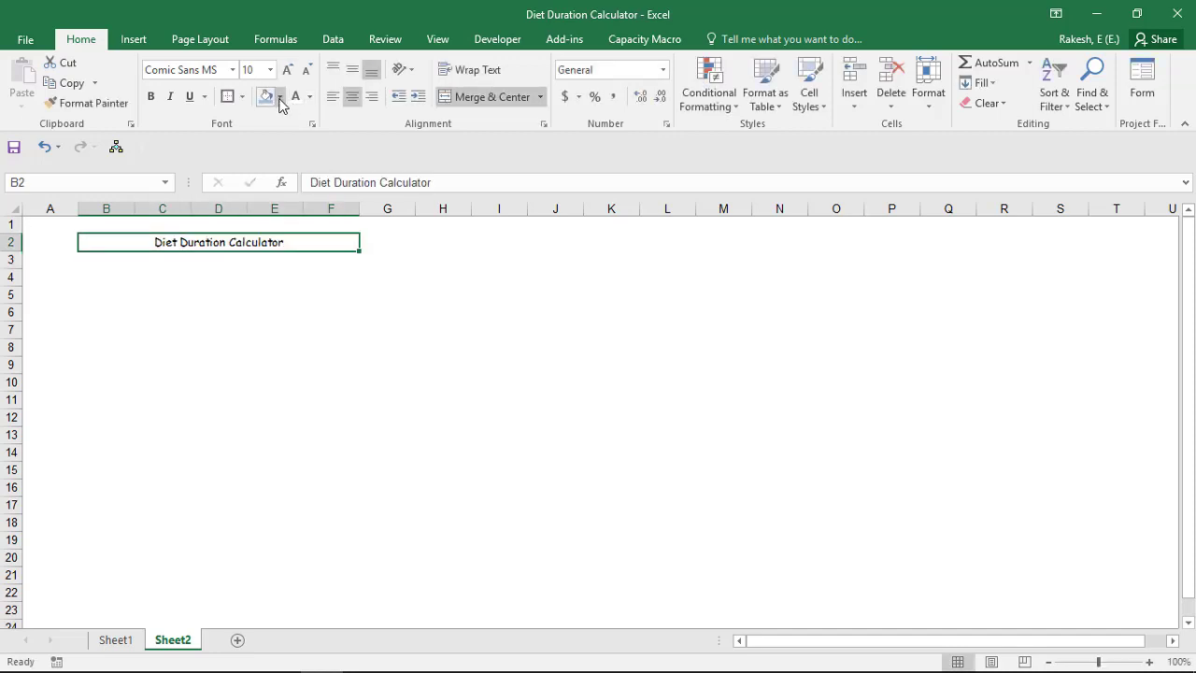
Give the title a dark blue fill, white font, and font size increased to 14 and beyond
left_click(281, 97)
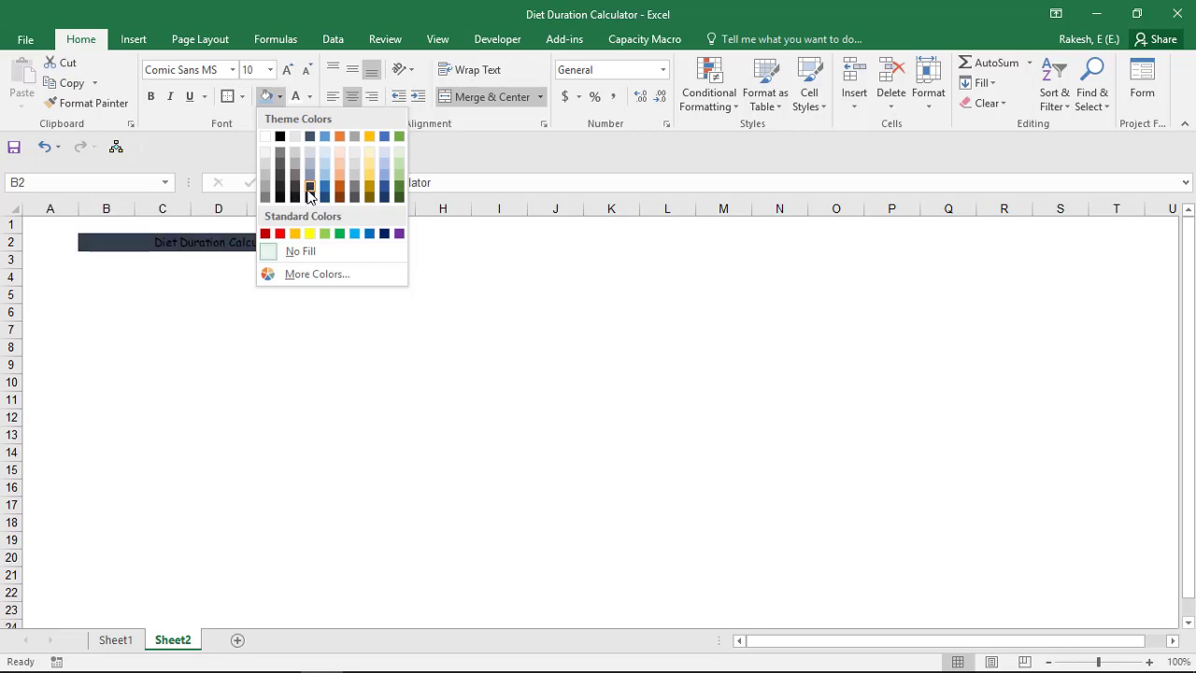
left_click(382, 235)
left_click(297, 97)
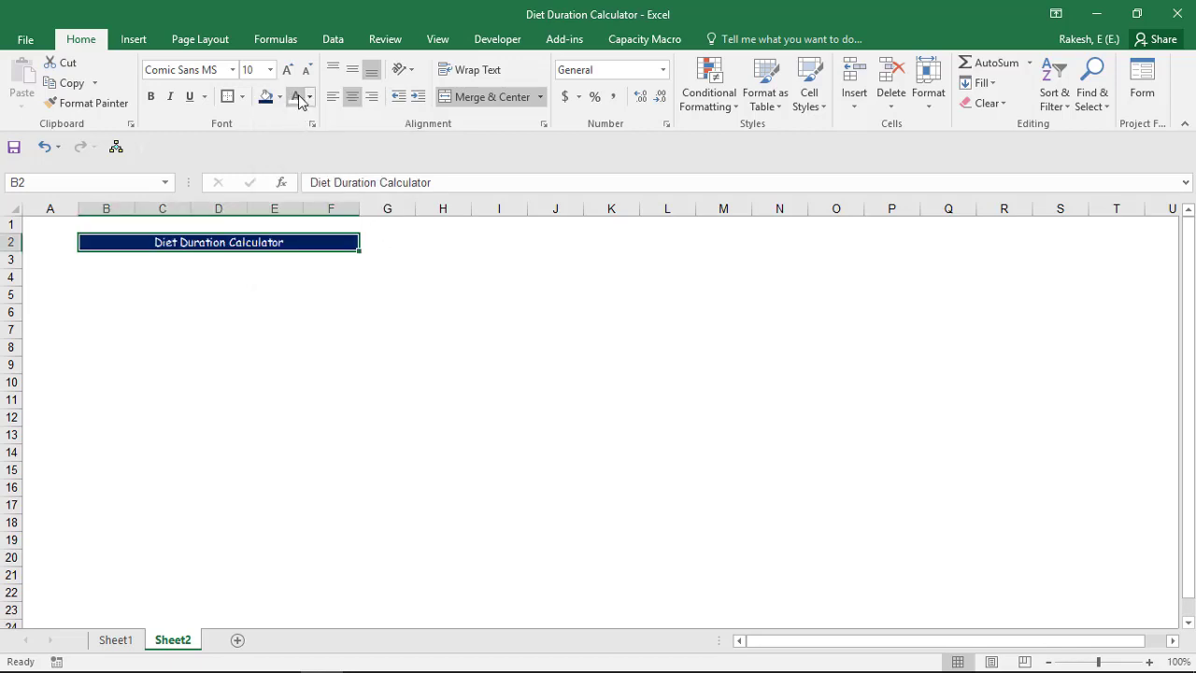
left_click(287, 70)
left_click(287, 70)
left_click(287, 70)
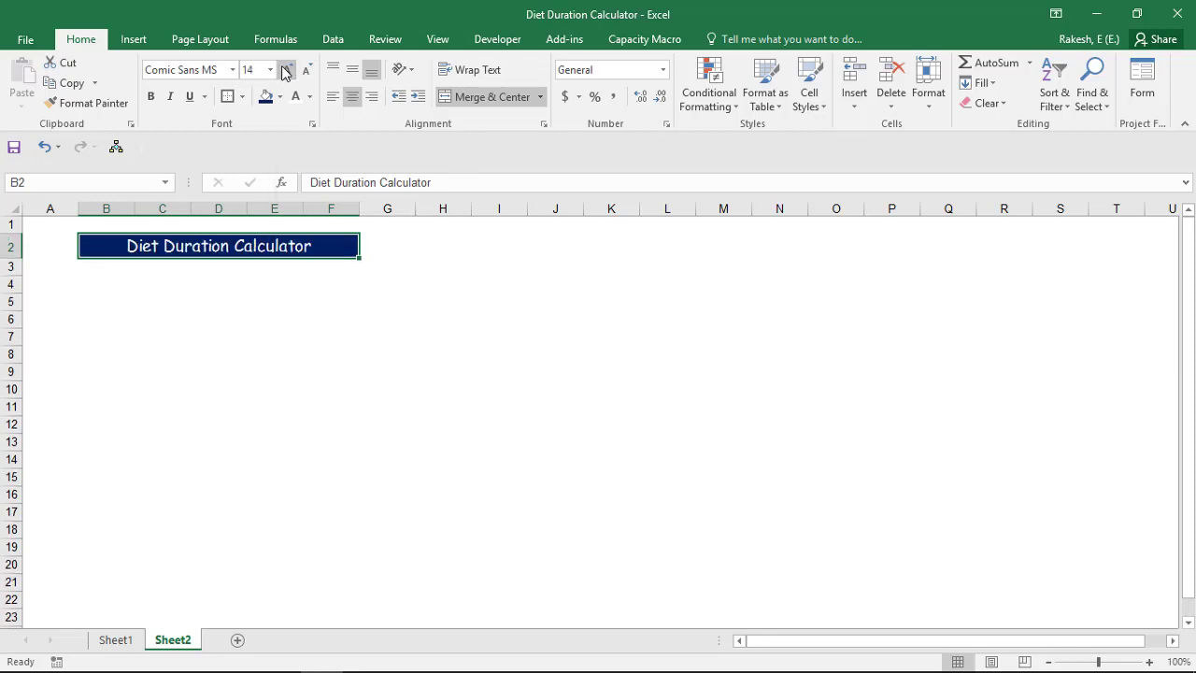
left_click(287, 70)
left_click(274, 362)
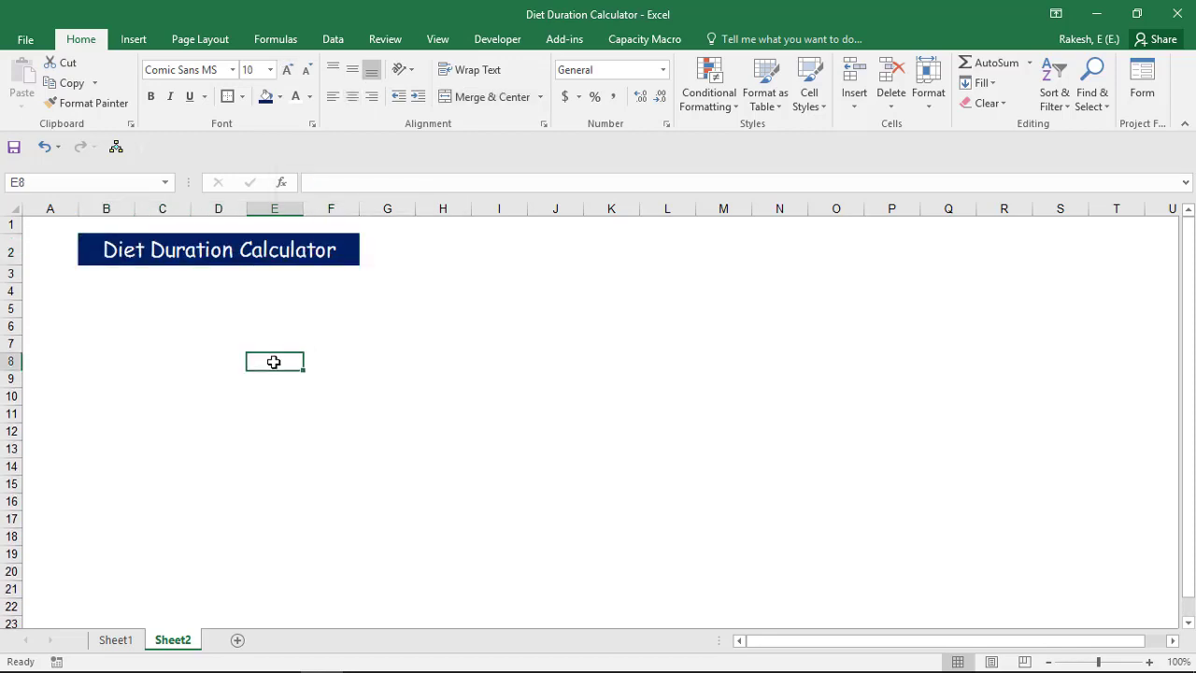
key("Left")
key("Left")
key("Up")
key("Up")
key("Up")
key("Up")
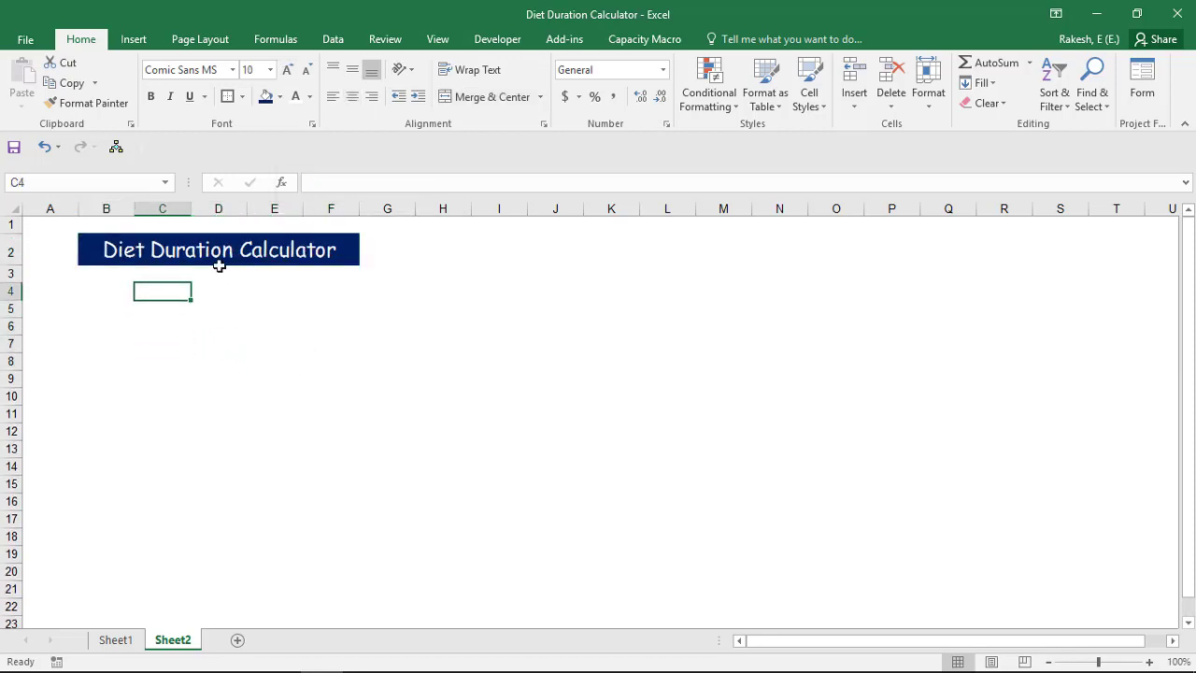
Widen columns B through F evenly
left_click_drag(108, 208, 303, 205)
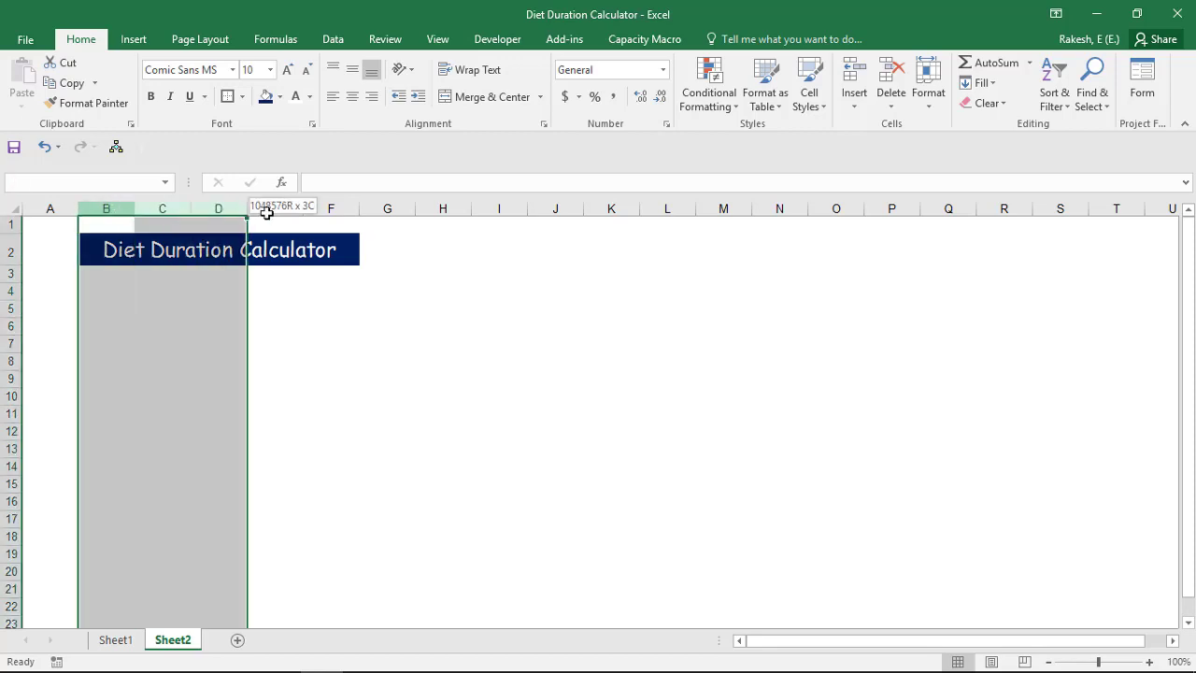
left_click_drag(190, 207, 222, 208)
left_click(186, 289)
key("Down")
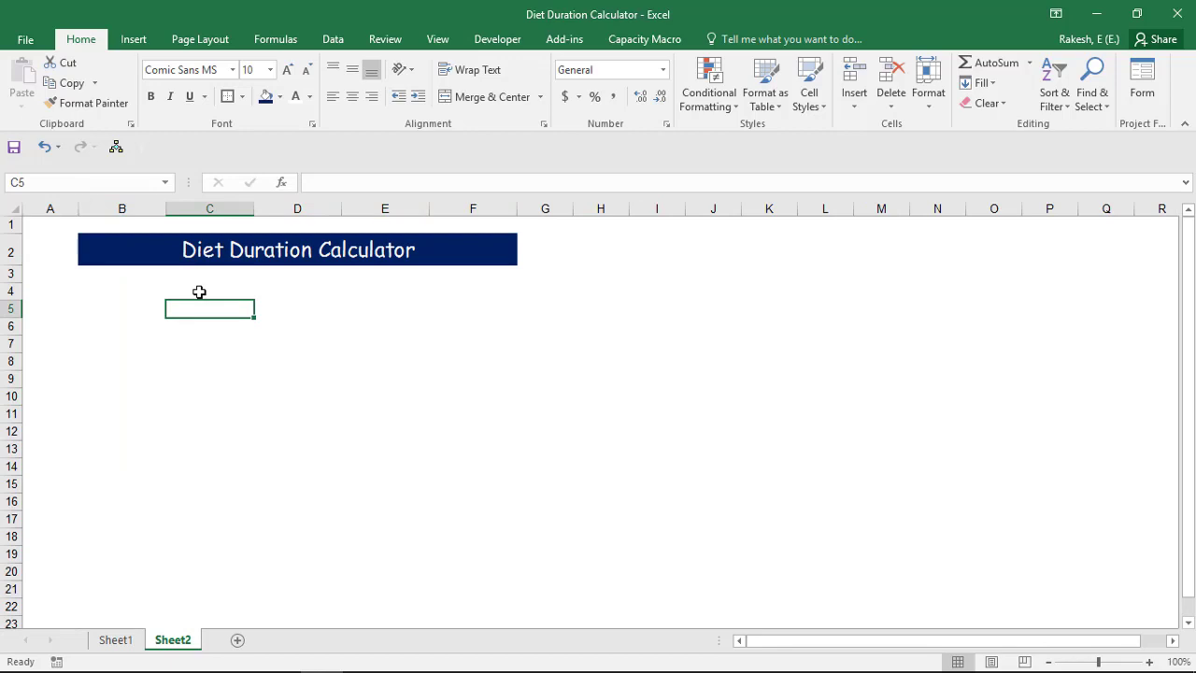
Enter the labels Gender, Current Weight and Target Weight in C4, C6 and C8
left_click(199, 291)
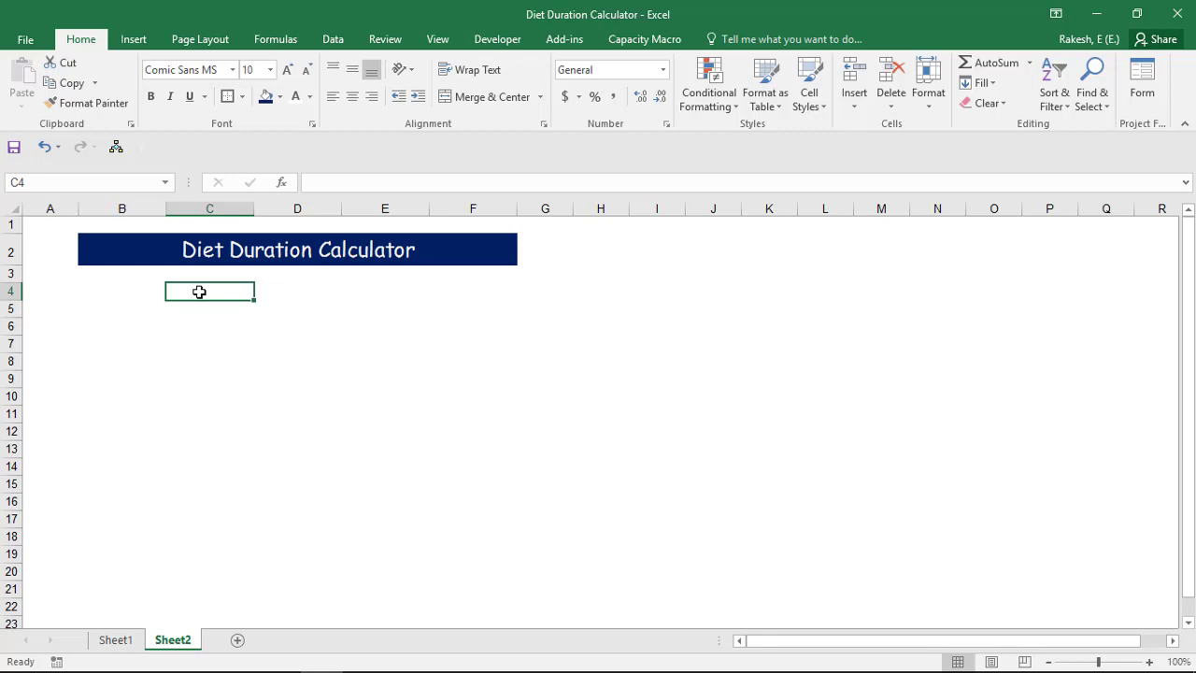
type("Gender")
key("Return")
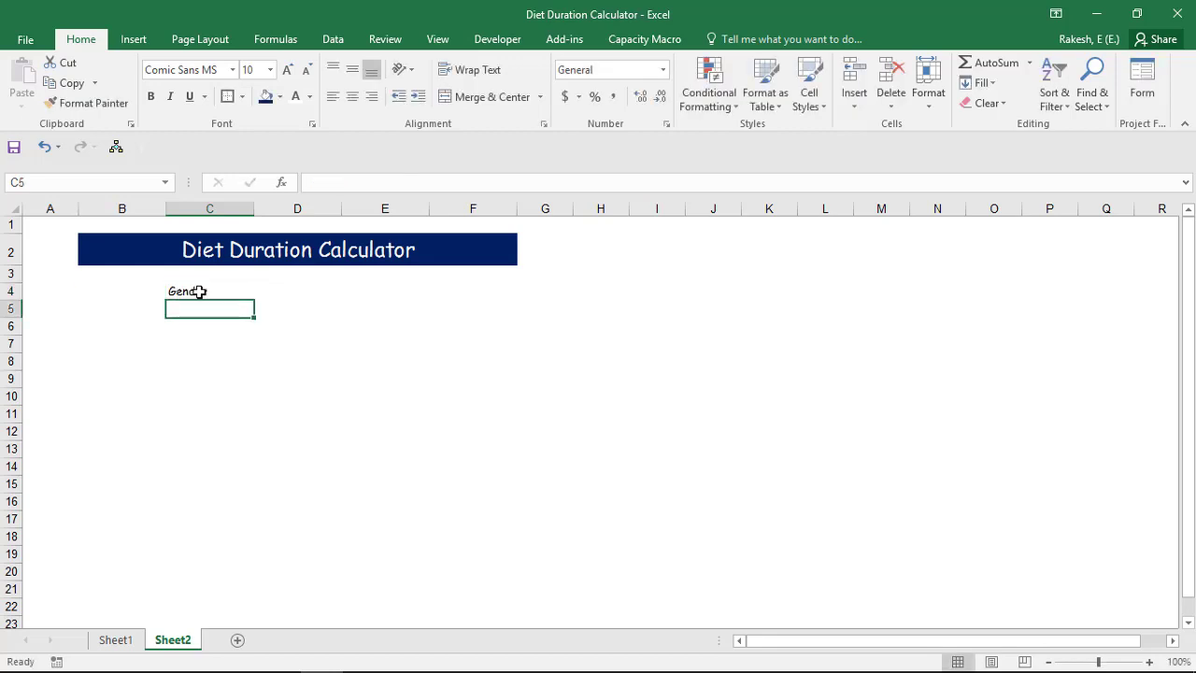
key("Return")
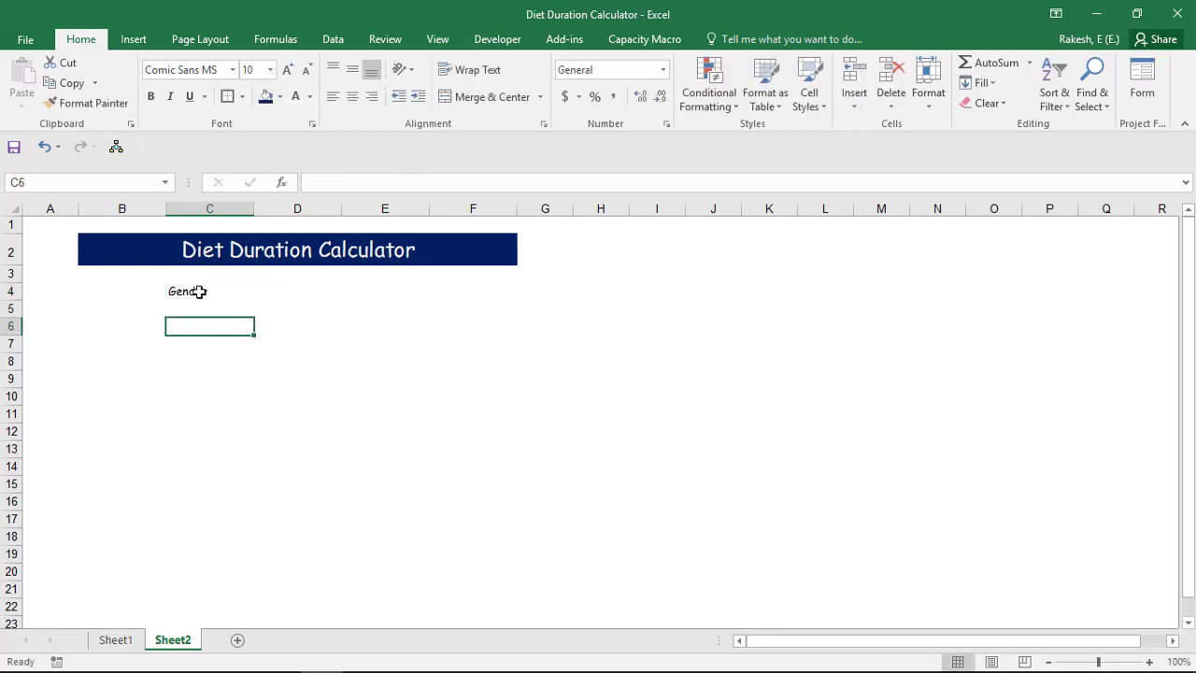
type("Current ")
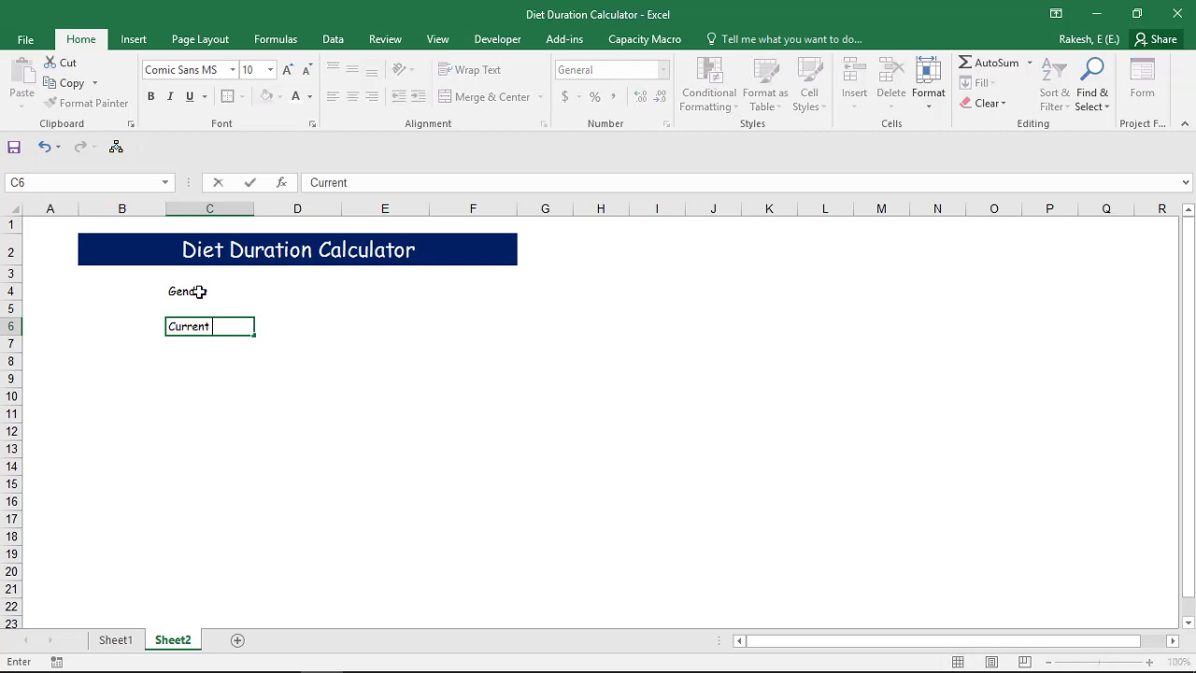
type("Weight")
key("Return")
key("Return")
type("Target Weight")
key("Return")
key("Return")
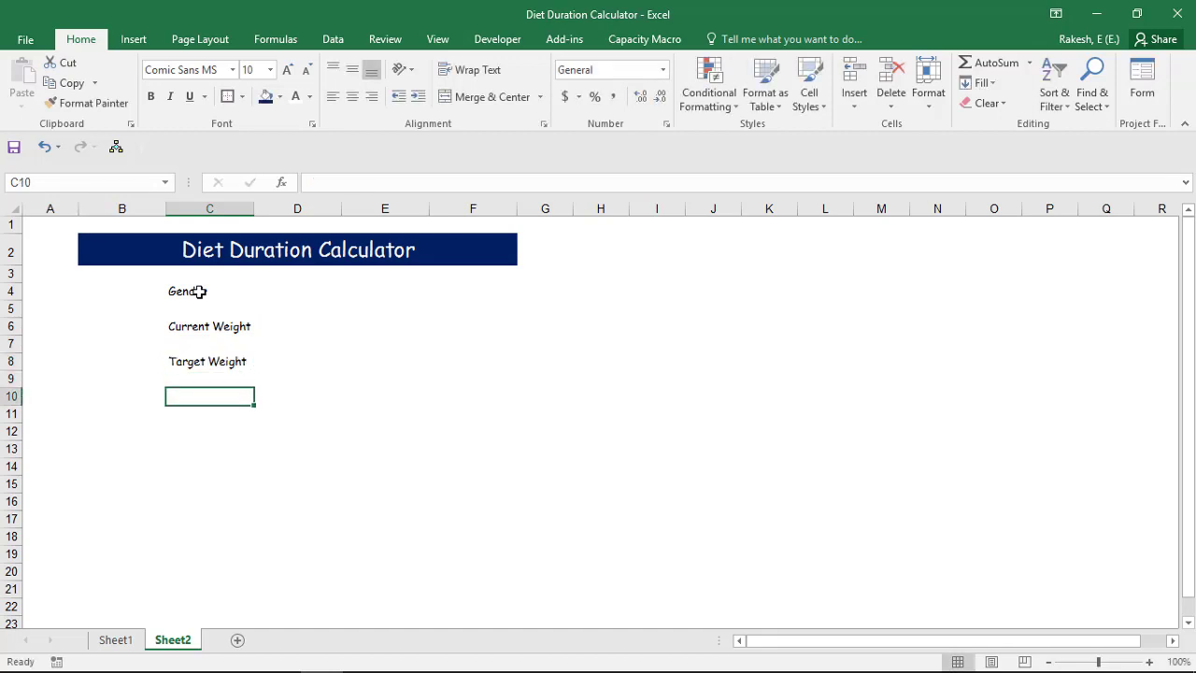
Enter the labels Diet Calories and Diet duration in C10 and C12
type("D")
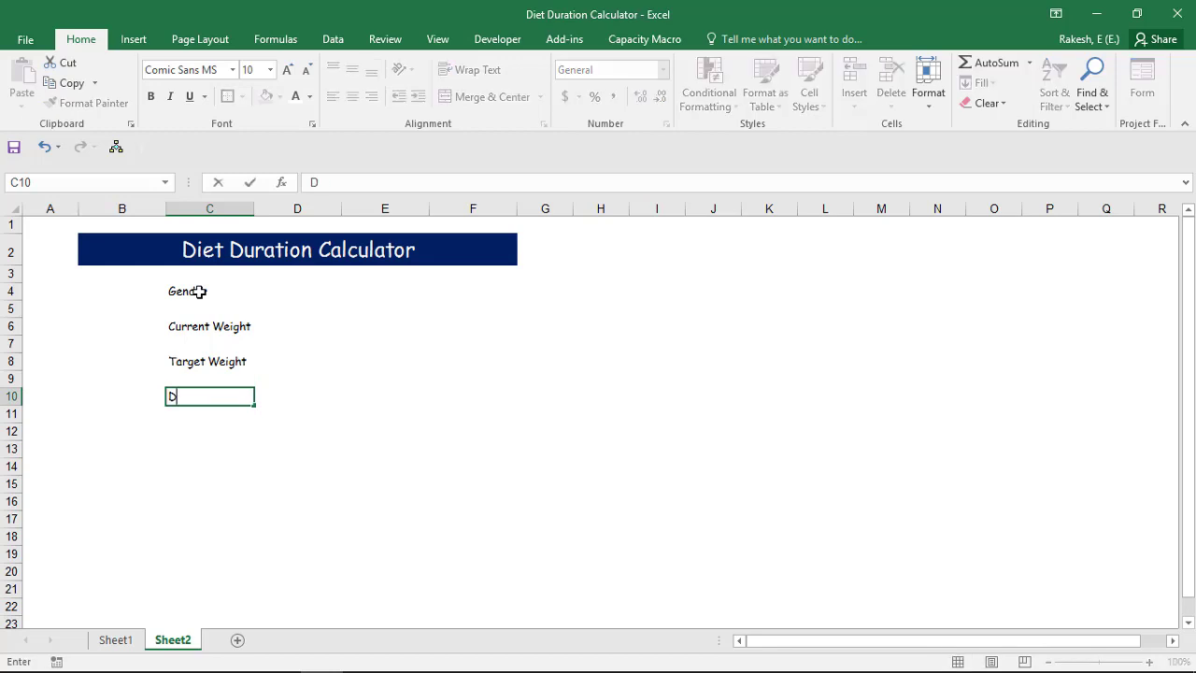
type("iet Cal")
type("/D")
key("BackSpace")
key("BackSpace")
type("ories")
key("BackSpace")
key("BackSpace")
type("es")
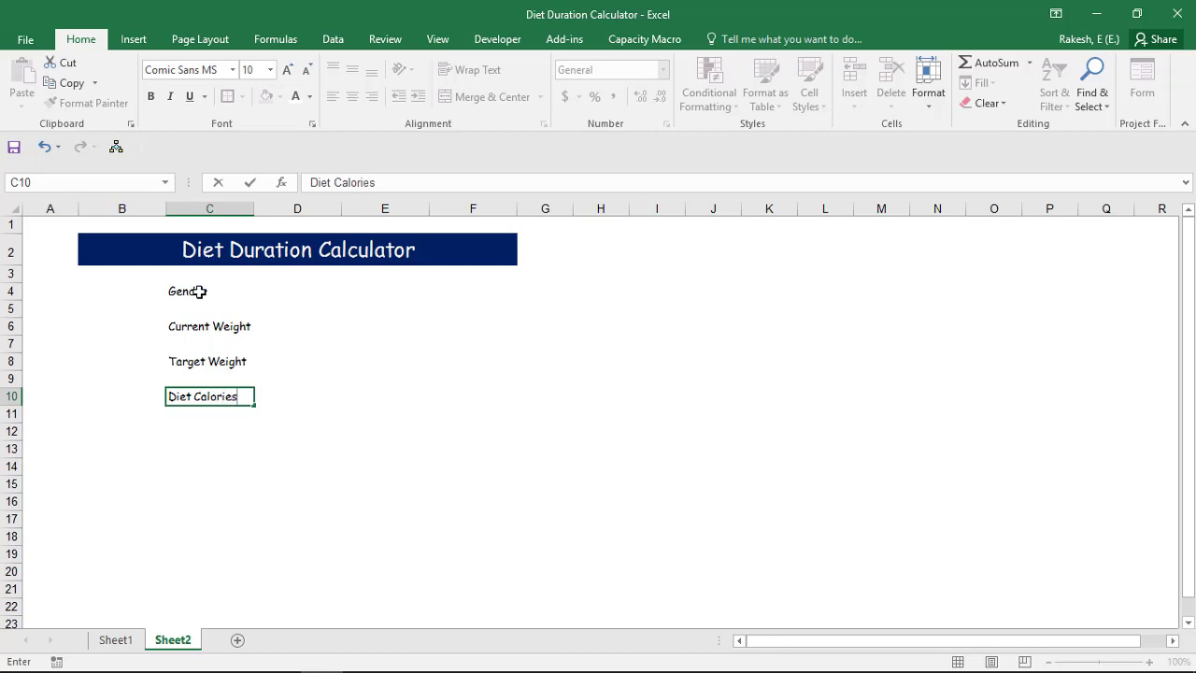
key("Return")
key("Return")
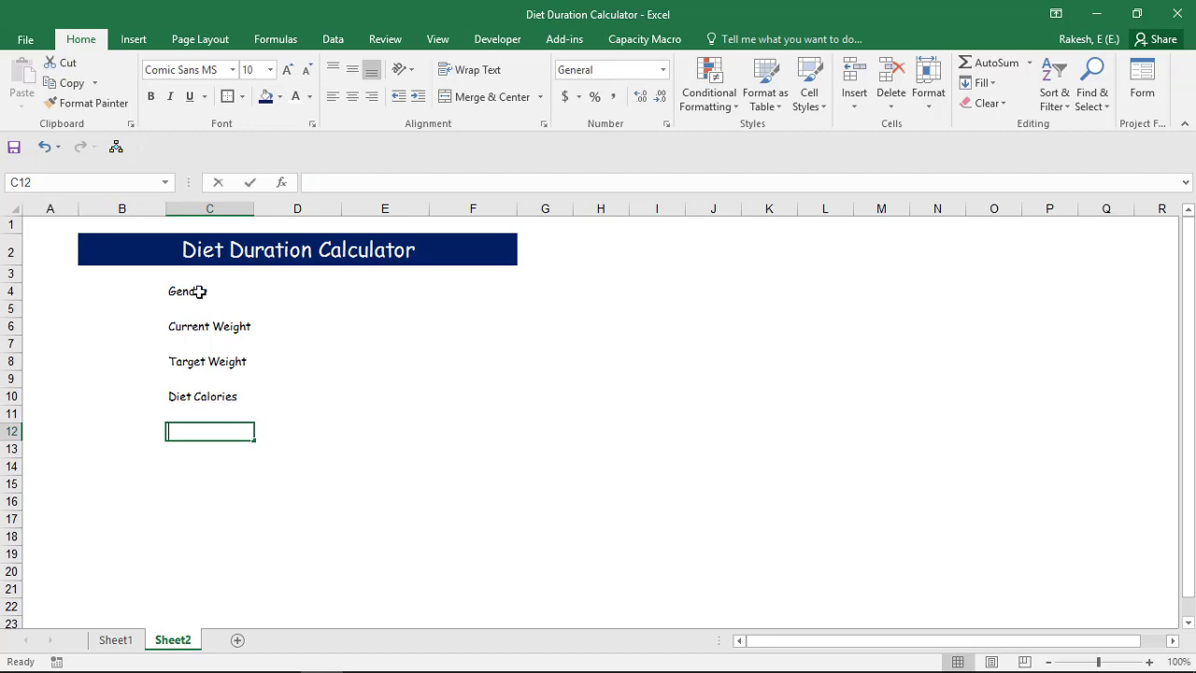
type("Diet duration")
key("Return")
key("Right")
key("Up")
key("Up")
key("Up")
key("Up")
key("Up")
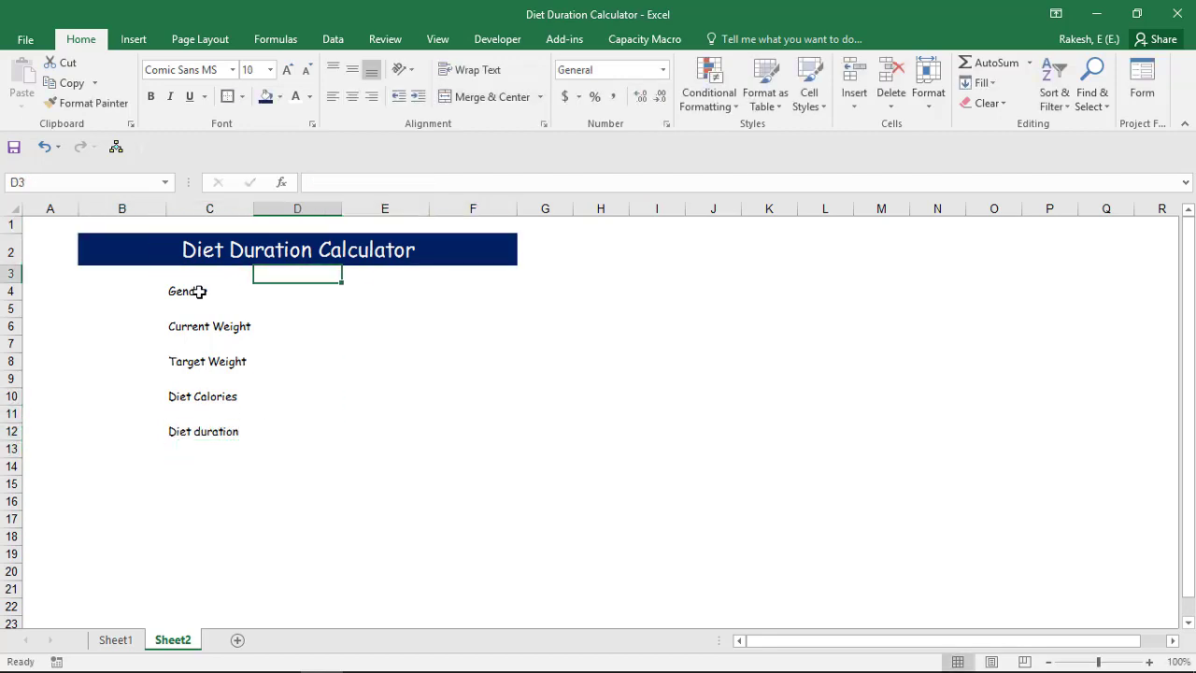
Give the Gender label in C4 a light blue fill
left_click(199, 292)
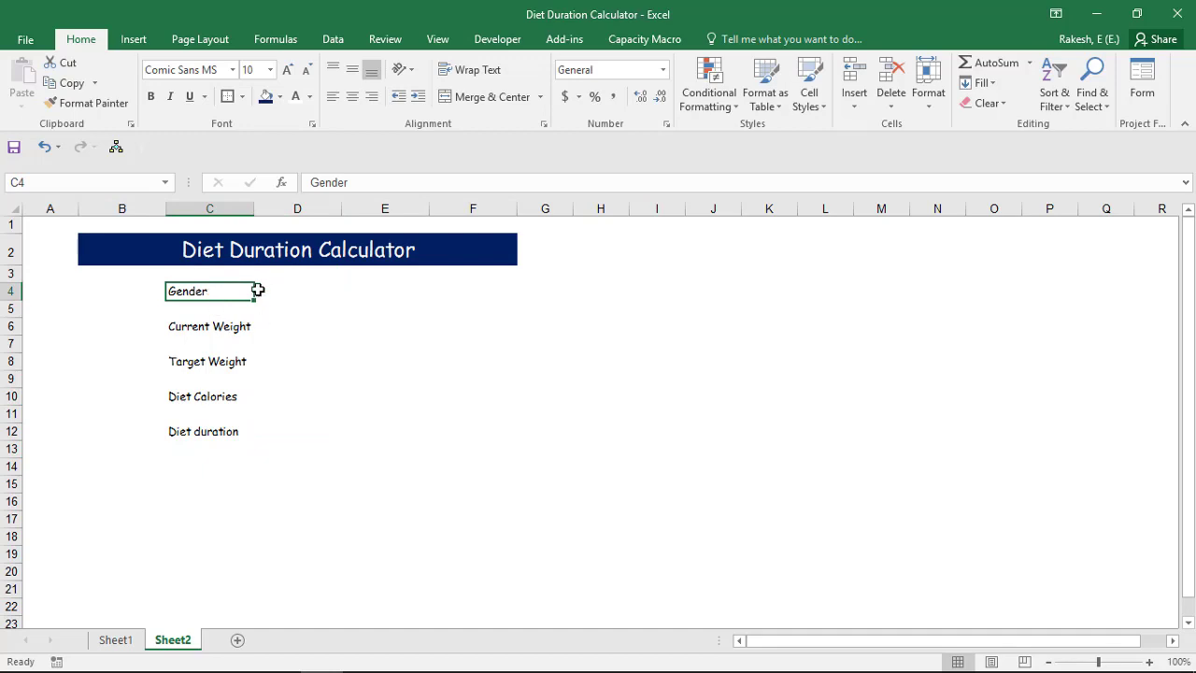
left_click(299, 288)
key("Left")
left_click(279, 97)
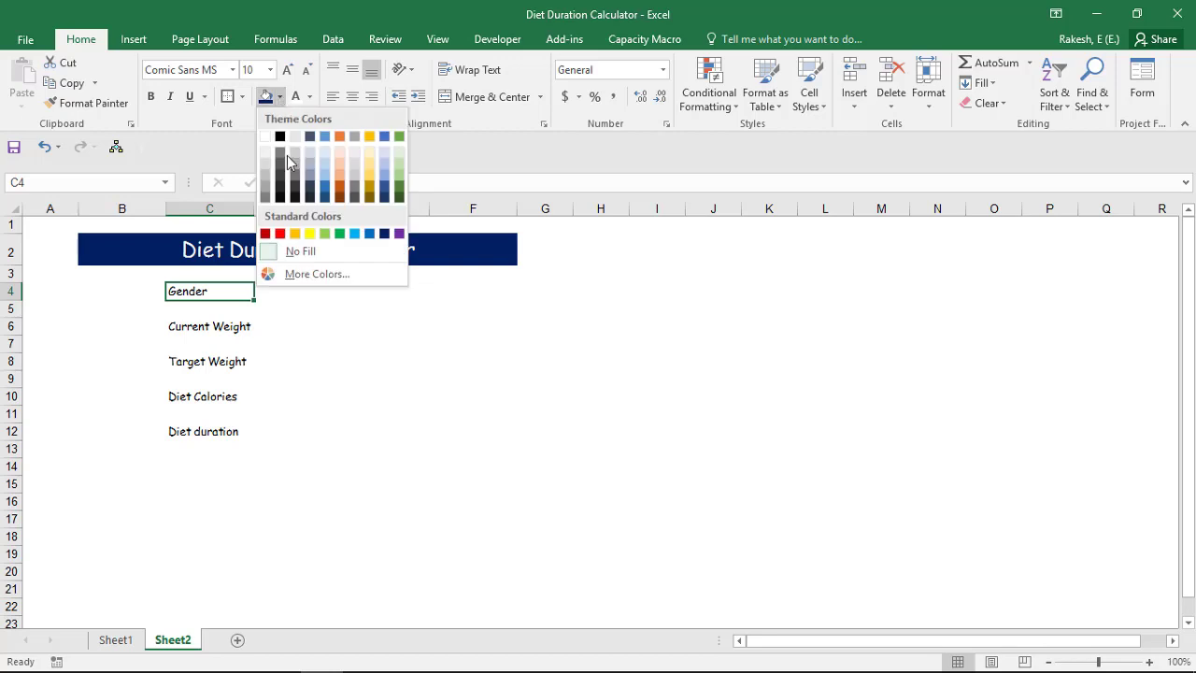
left_click(326, 182)
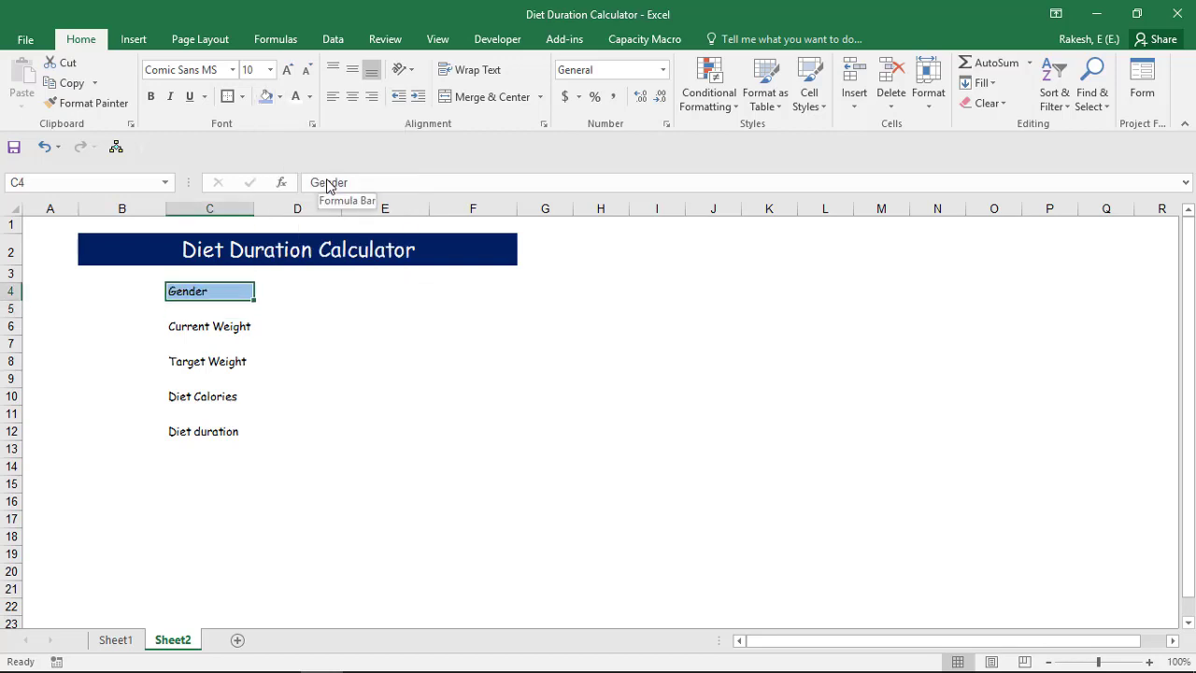
Copy the Gender cell's formatting, undoing a stray change along the way
key("ctrl+c")
key("Down")
key("Down")
key("alt+space")
key("Escape")
key("Delete")
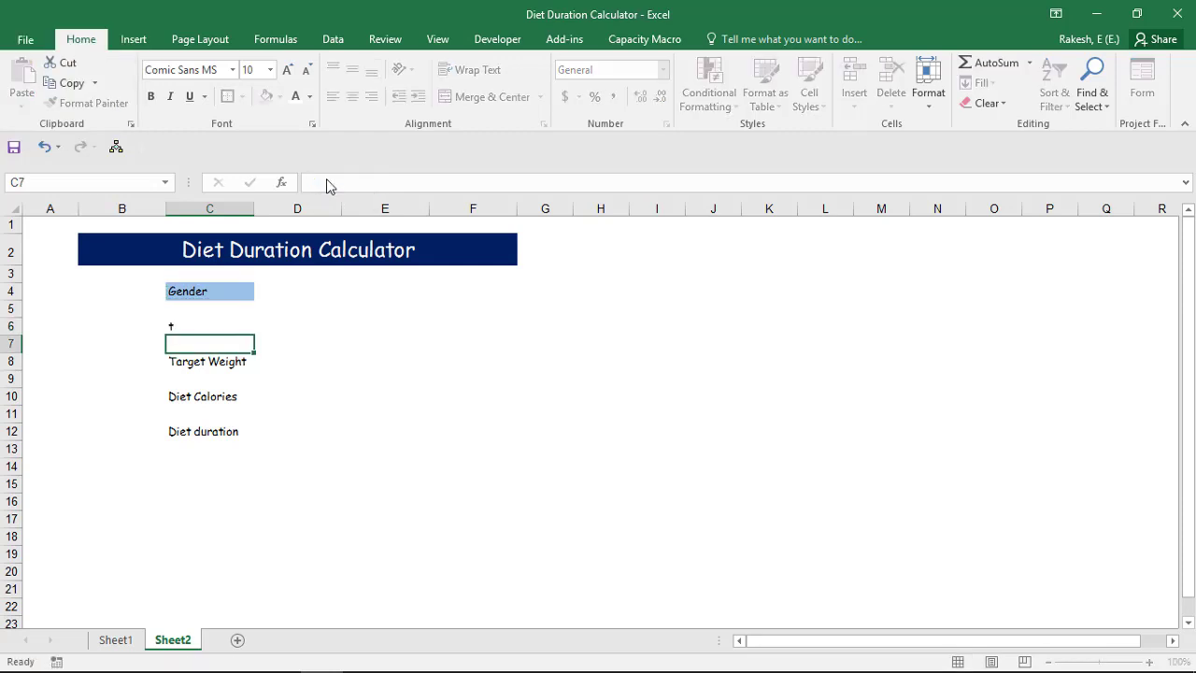
key("ctrl+z")
key("ctrl+c")
key("Up")
key("Up")
key("ctrl+c")
Paste the Gender formatting only onto the Current Weight and Target Weight labels
key("Down")
key("Down")
key("ctrl+alt+v")
key("t")
key("Return")
key("Down")
Paste the formatting onto the Diet Calories and Diet duration labels, then clear the copy
key("Down")
key("ctrl+alt+v")
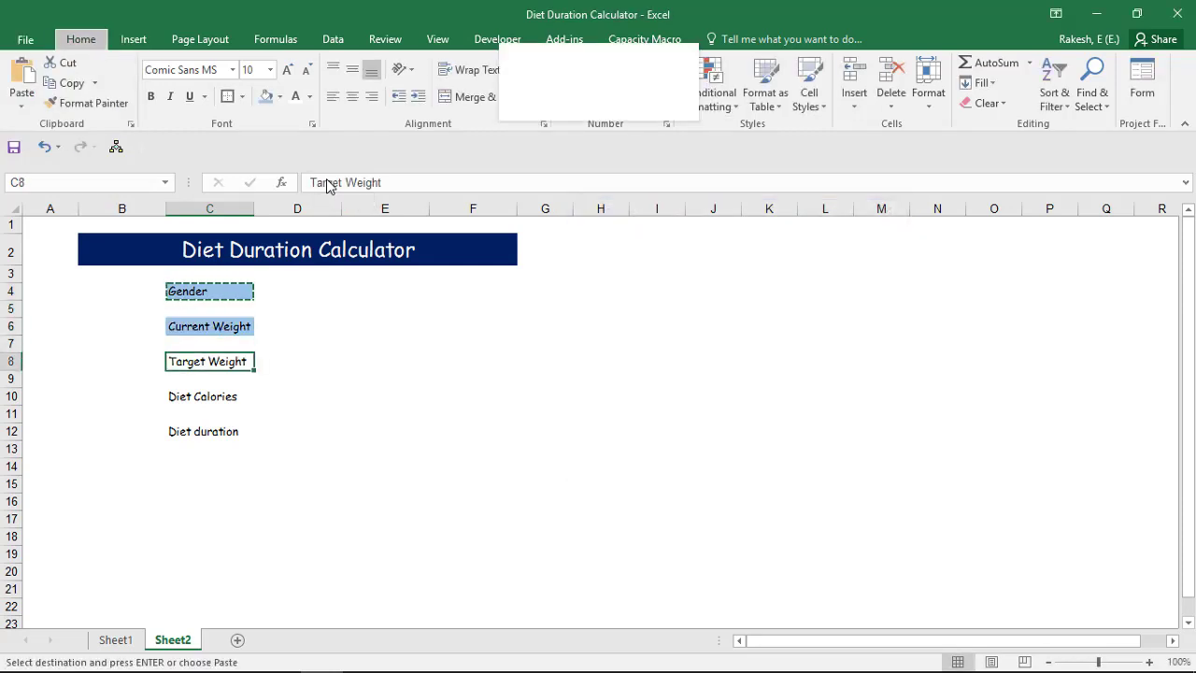
key("t")
key("Return")
key("Down")
key("Down")
key("ctrl+alt+v")
key("t")
key("Return")
key("Down")
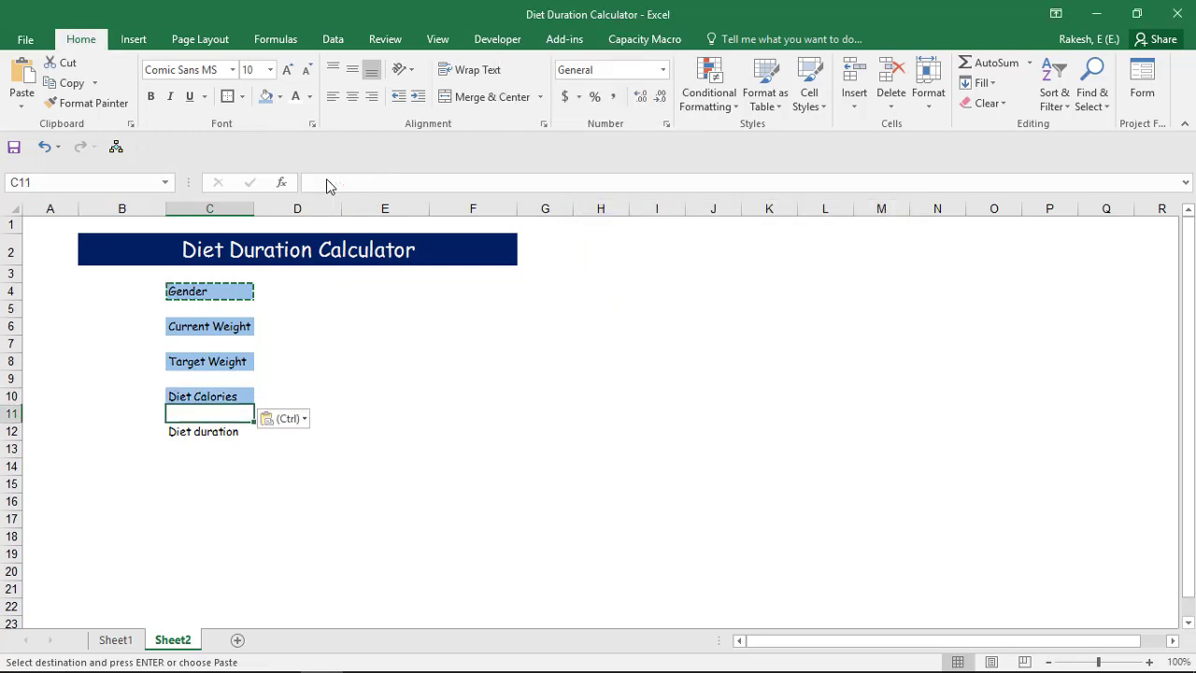
key("Down")
key("ctrl+alt+v")
key("t")
key("Return")
key("Down")
key("Escape")
key("Up")
key("Up")
key("Up")
key("Up")
key("Up")
key("Up")
key("Up")
key("Up")
key("Up")
Apply All Borders to the Gender, Current Weight and Target Weight label-input pairs
key("shift+Right")
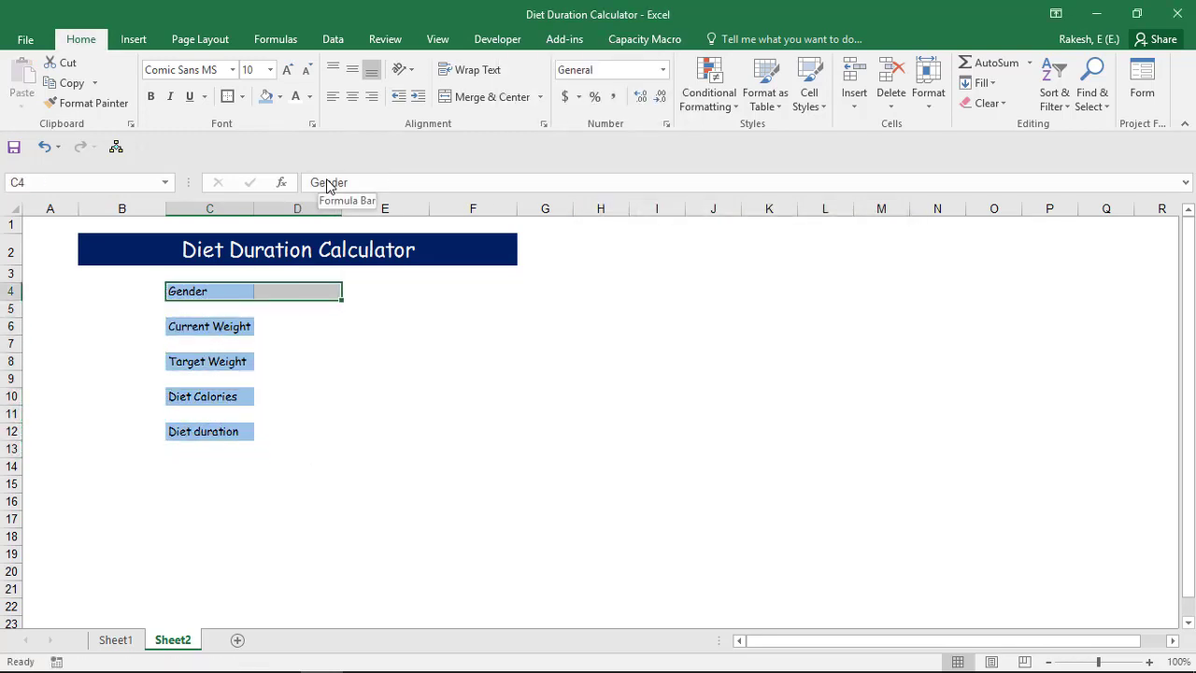
key("Down")
key("Down")
key("shift+Right")
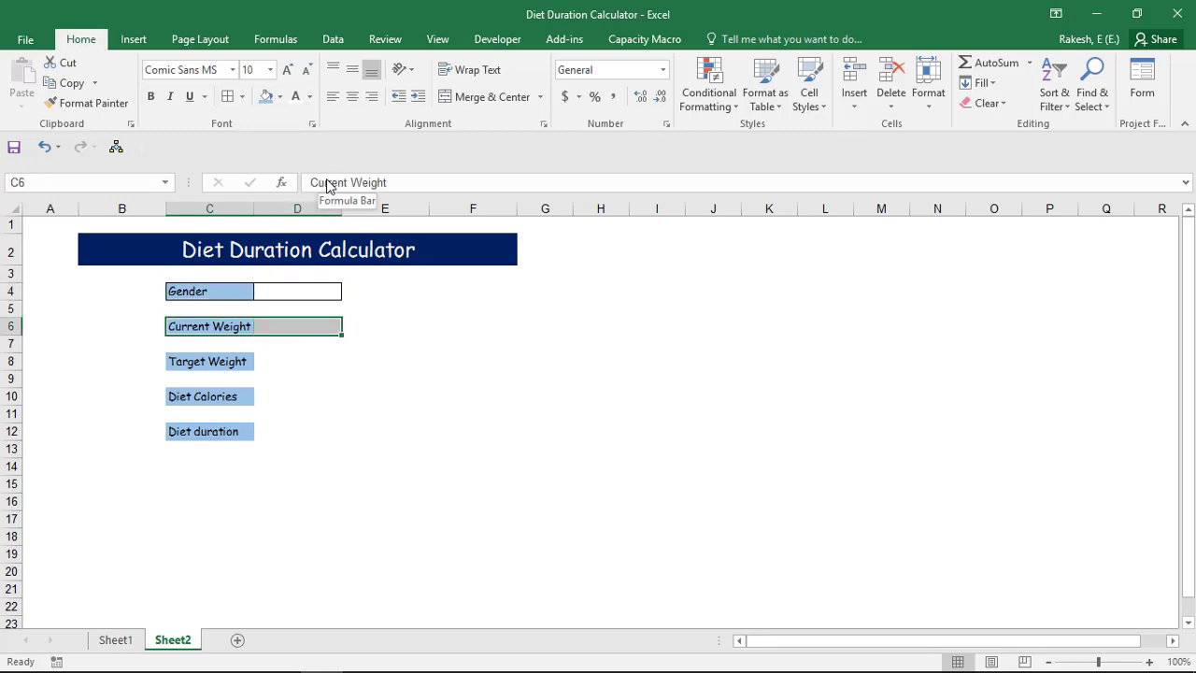
key("alt+h")
key("b")
key("a")
key("Down")
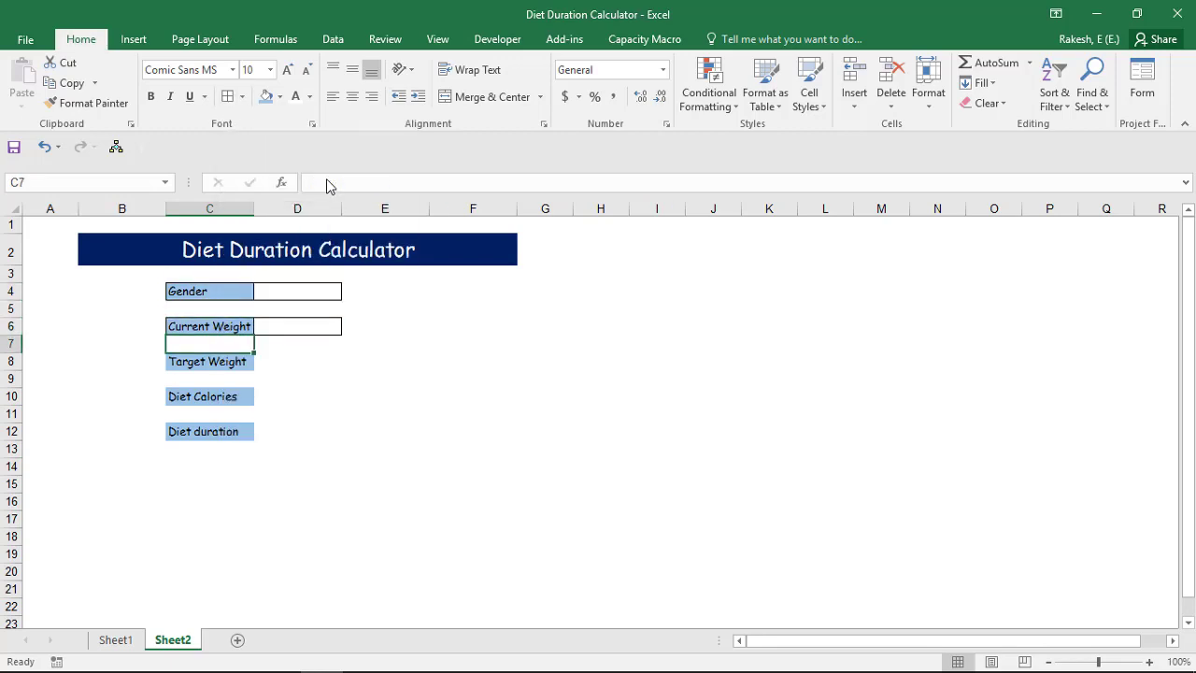
key("Down")
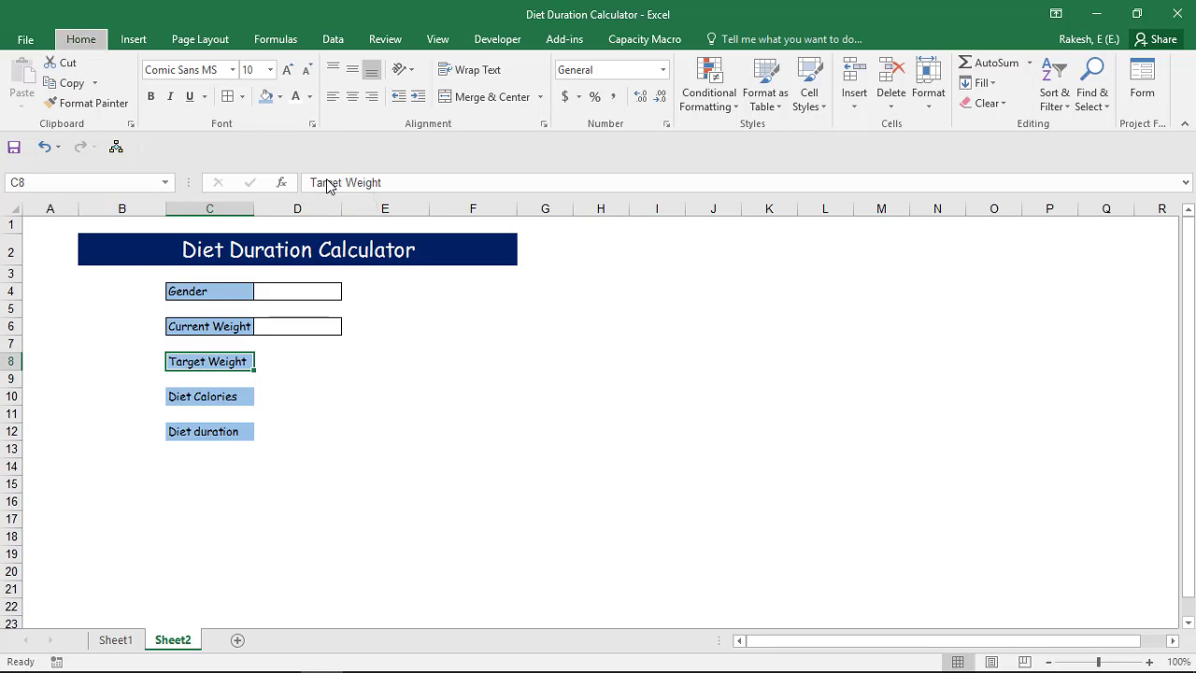
key("shift+Right")
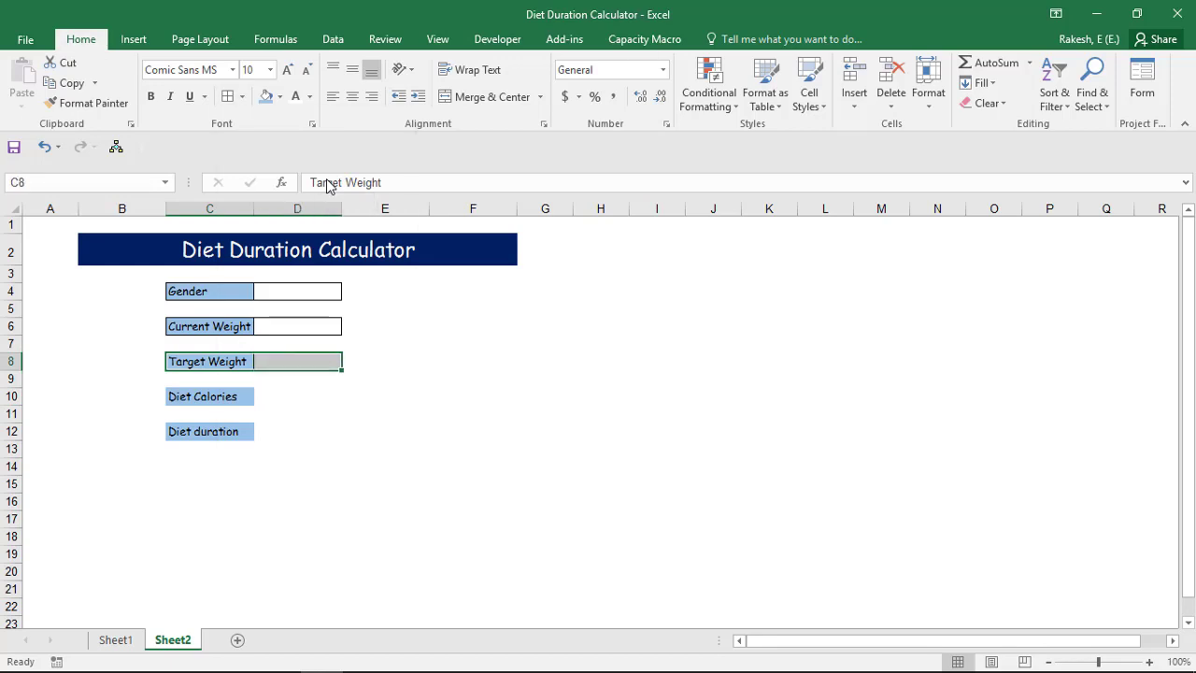
key("alt+h")
key("b")
key("a")
Delete the spare column E
left_click(384, 208)
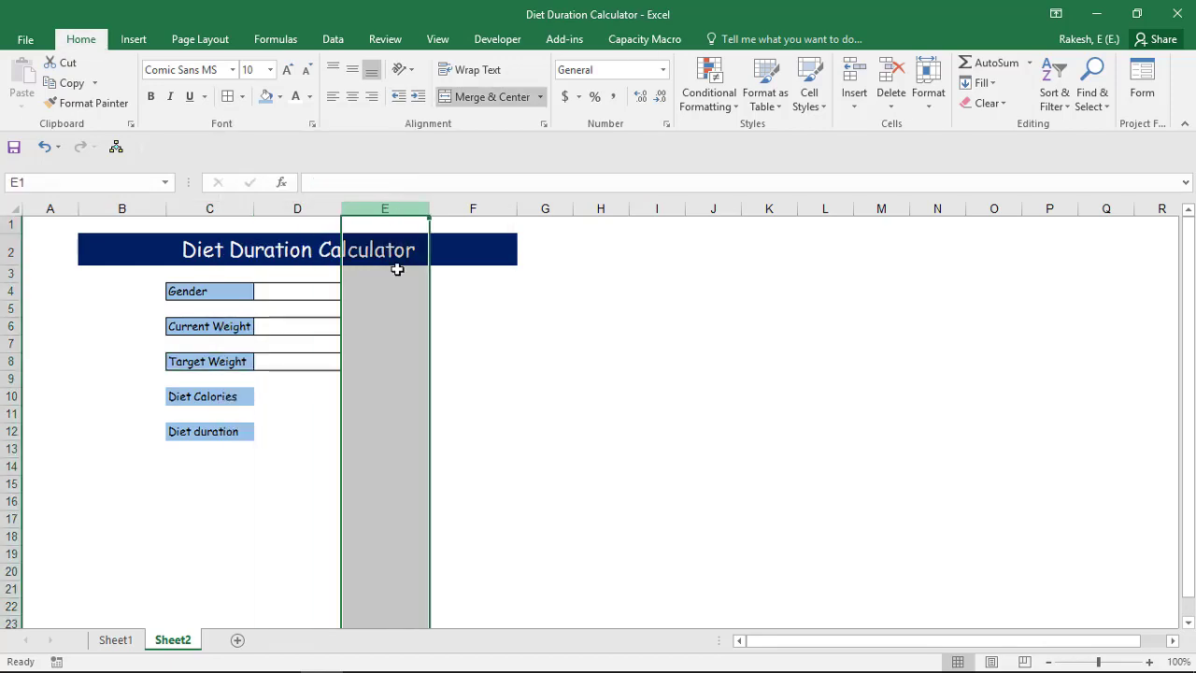
right_click(409, 212)
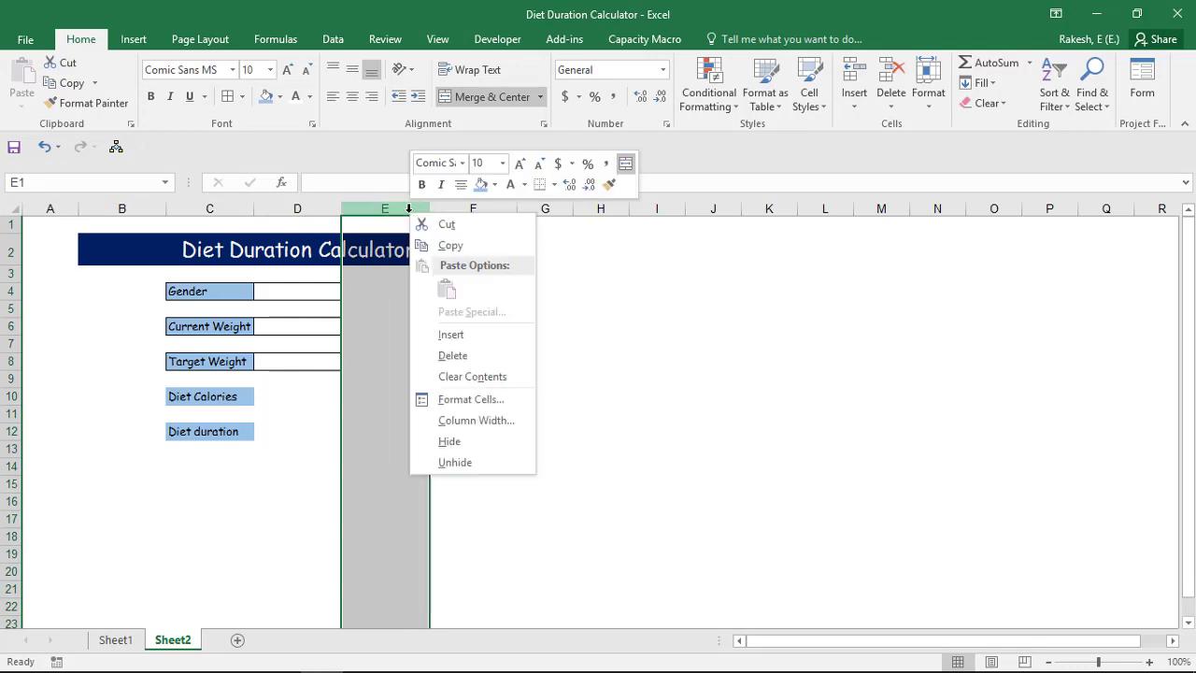
left_click(451, 357)
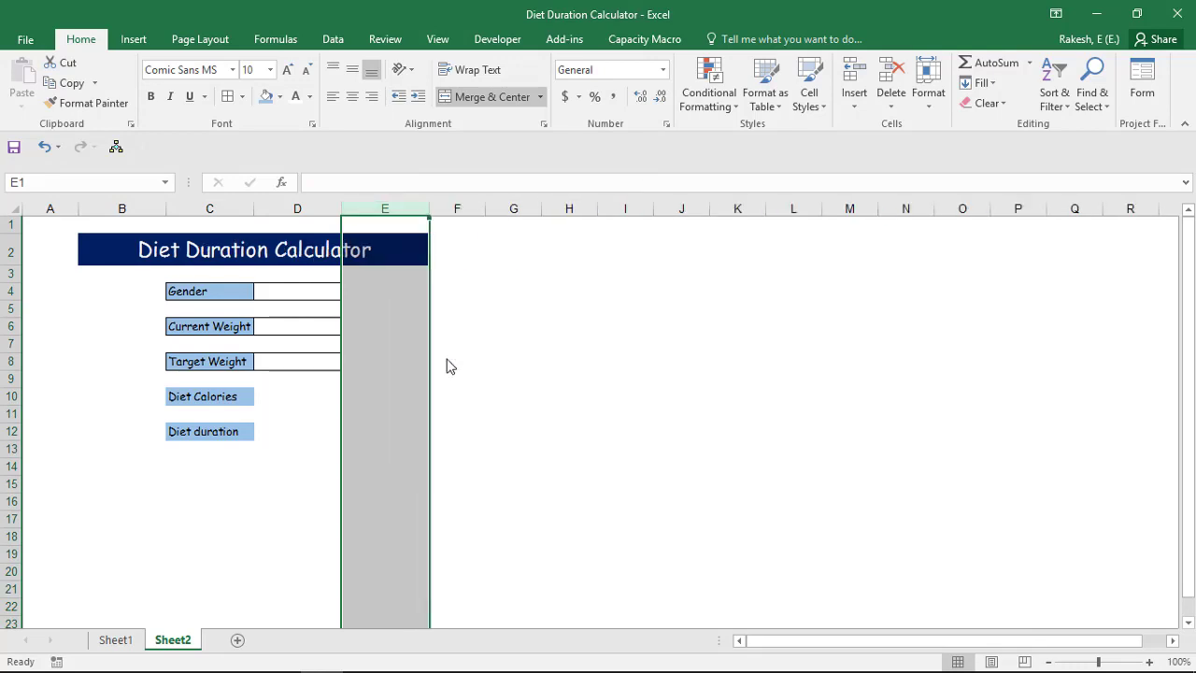
left_click(315, 459)
Apply All Borders to the Diet Calories and Diet duration label-input pairs
key("Left")
key("Up")
key("Up")
key("Up")
key("Up")
key("shift+Right")
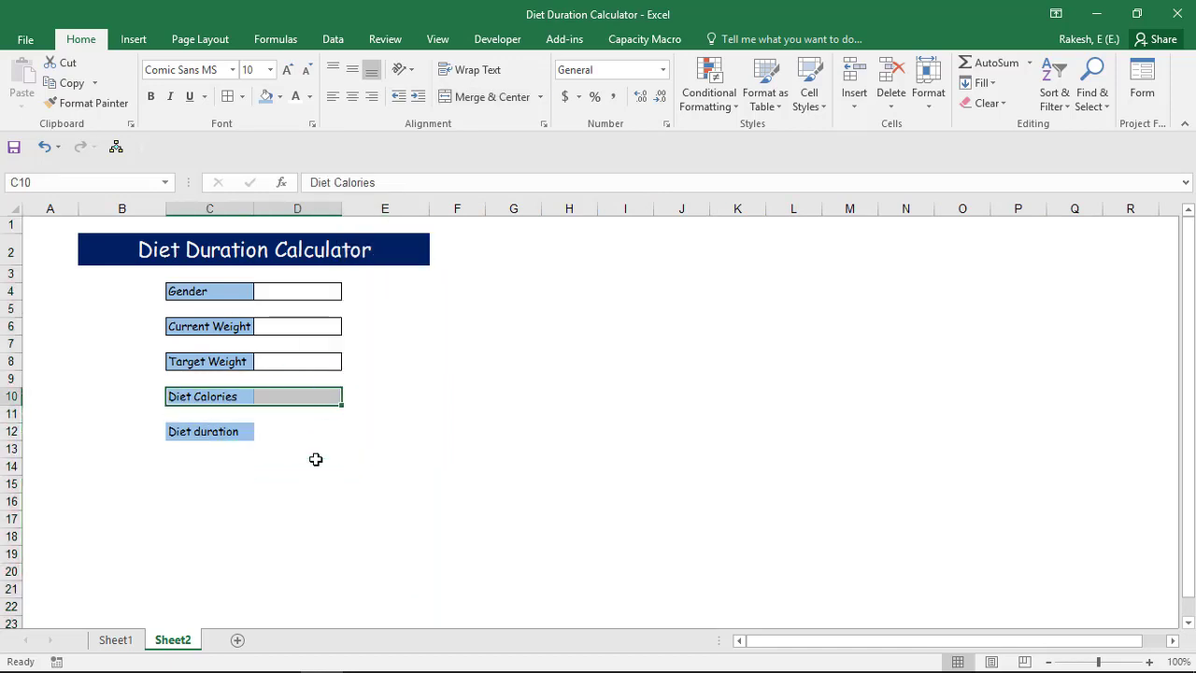
key("alt+h")
key("b")
key("a")
key("Down")
key("Down")
key("shift+Right")
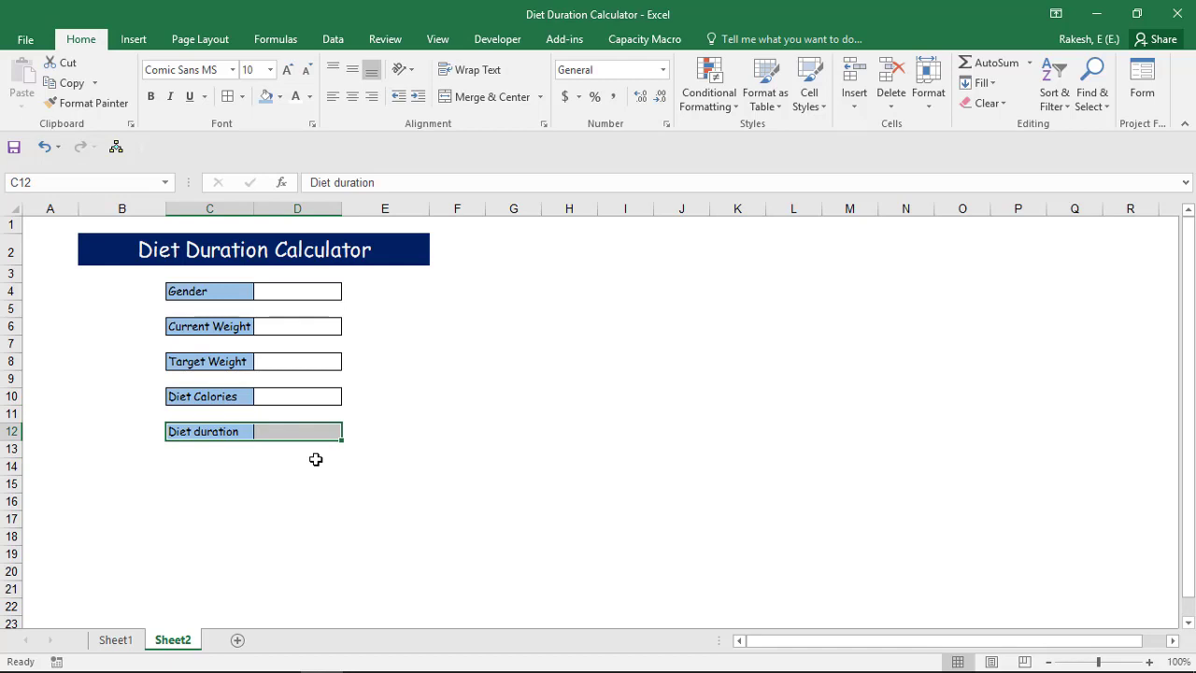
key("Down")
key("Left")
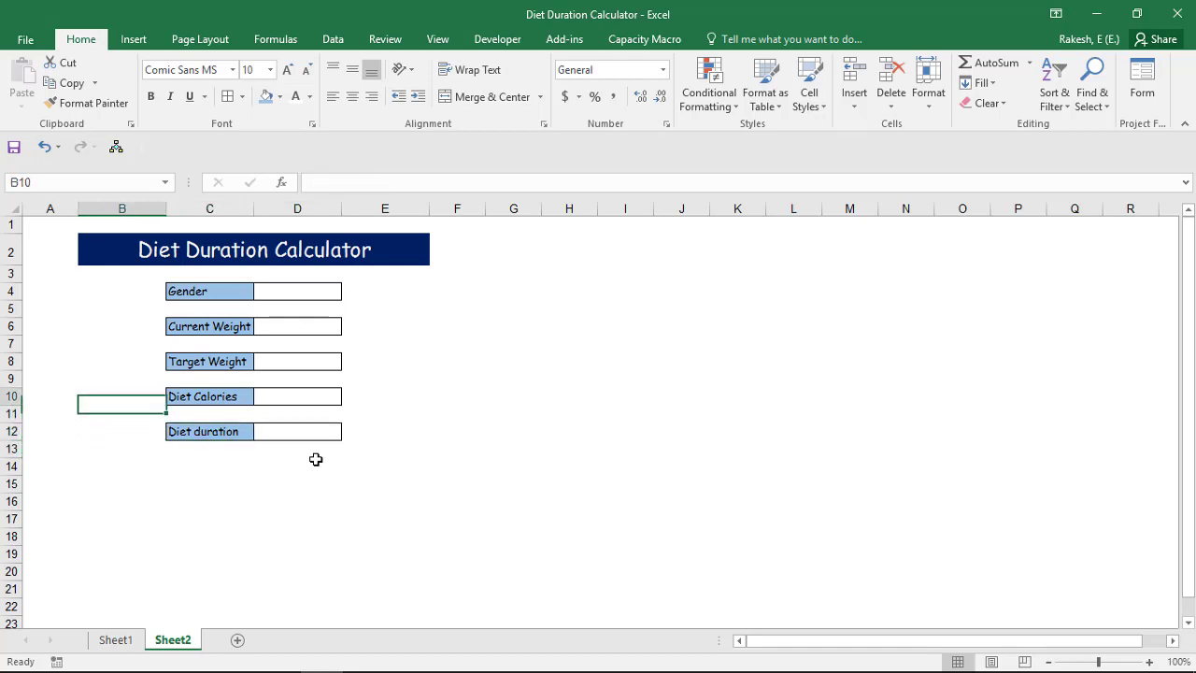
Frame the calculator block from the title down with a thick outside border
key("Up")
key("Up")
key("Up")
key("Down")
key("shift+Down")
key("shift+Down")
key("shift+Down")
key("shift+Down")
key("shift+Down")
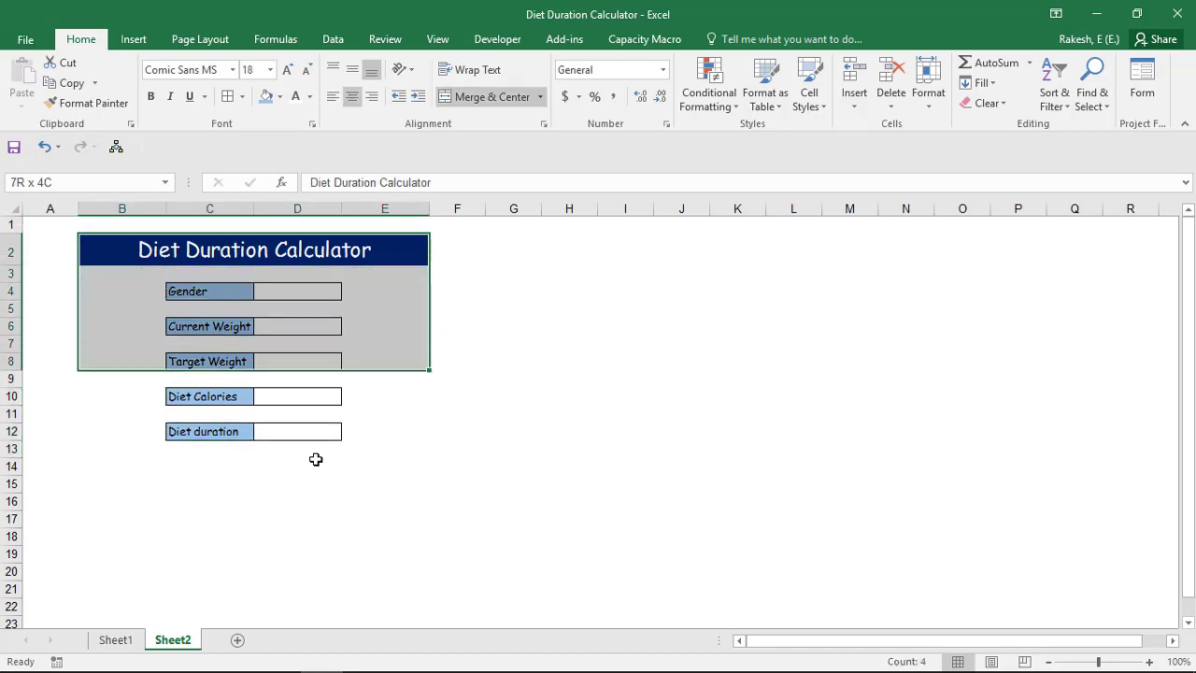
key("shift+Down")
key("shift+Down")
key("shift+Down")
key("shift+Down")
key("shift+Down")
key("shift+Down")
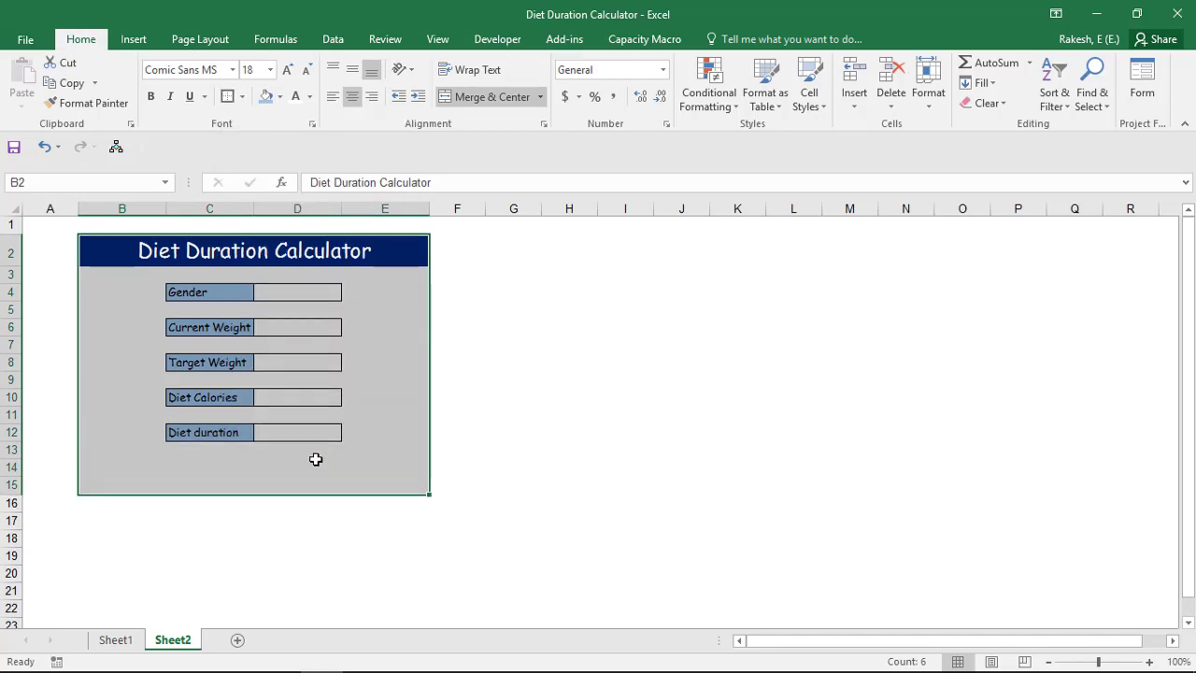
key("Left")
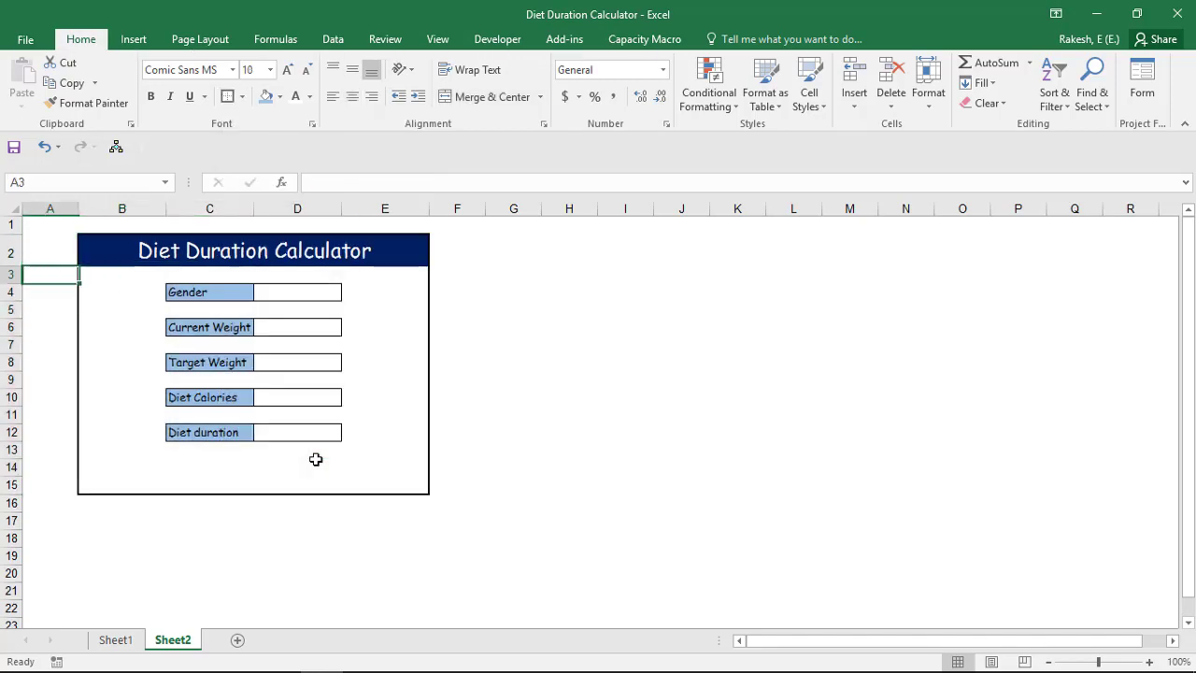
key("Right")
key("Down")
key("Down")
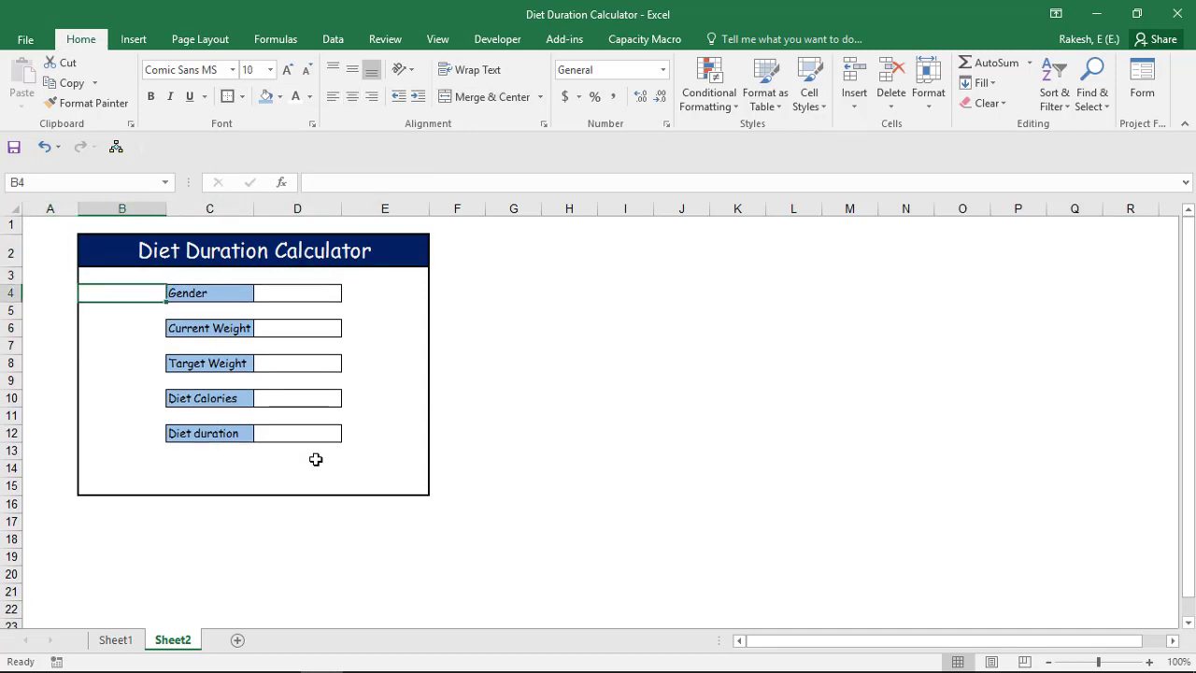
Enter 'Male' in cell H3
key("Right")
key("Right")
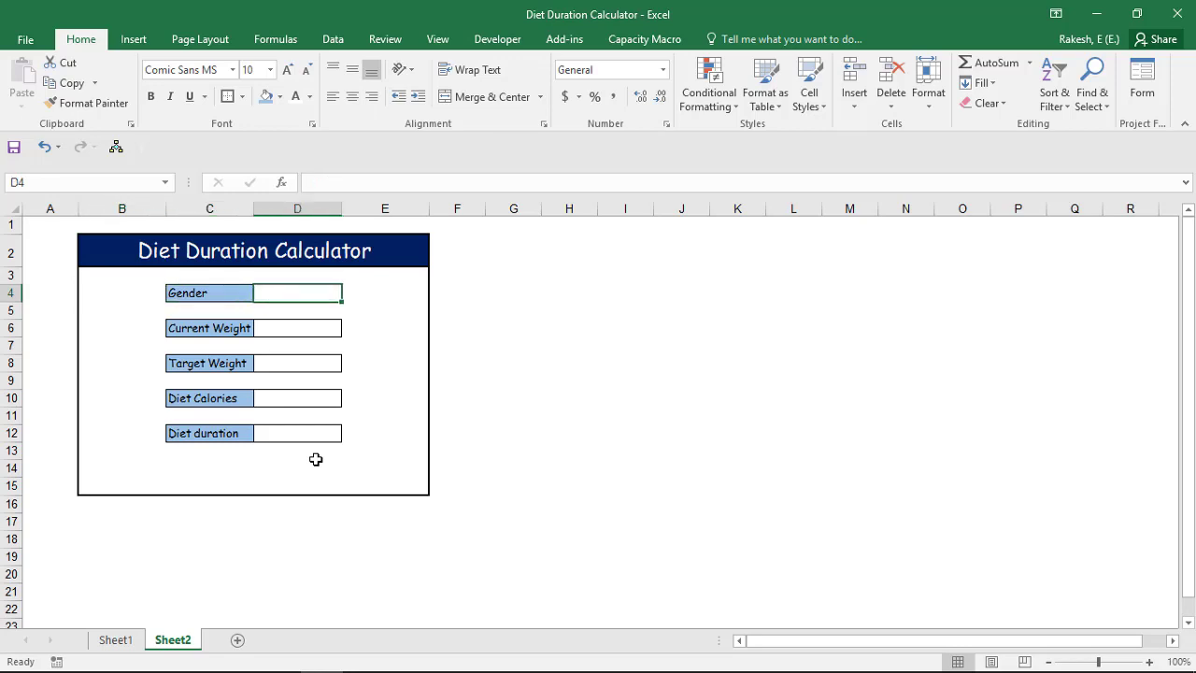
key("Right")
key("Right")
key("Right")
key("Right")
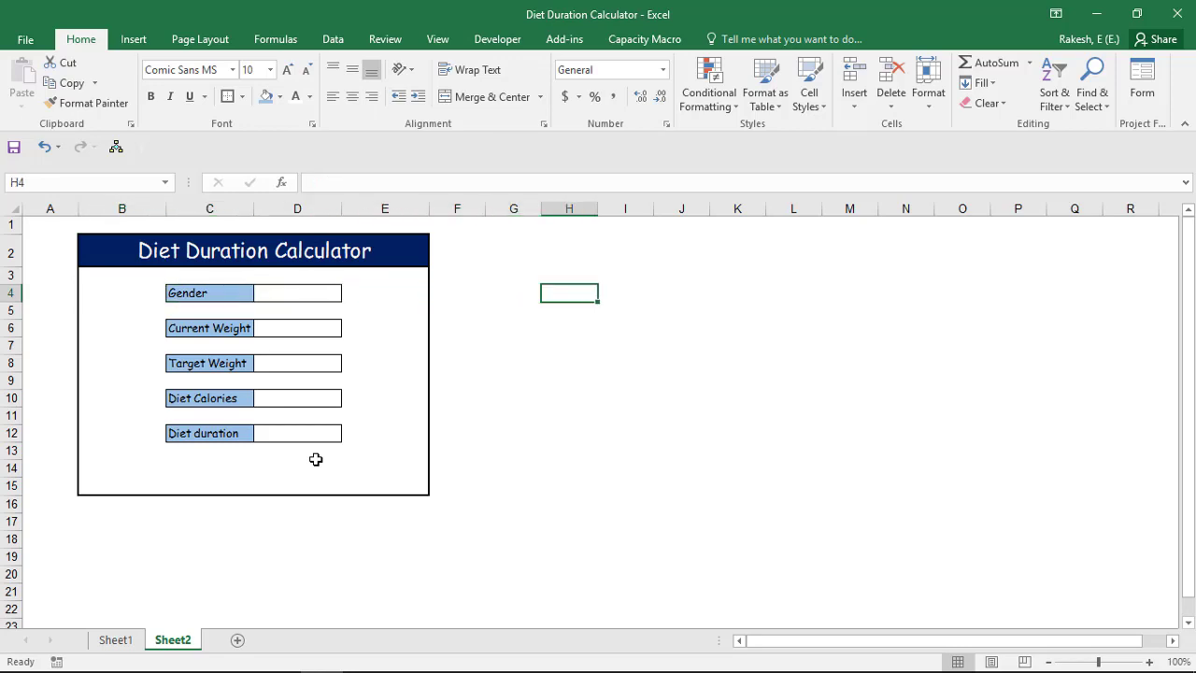
key("Up")
type("H")
key("BackSpace")
key("Escape")
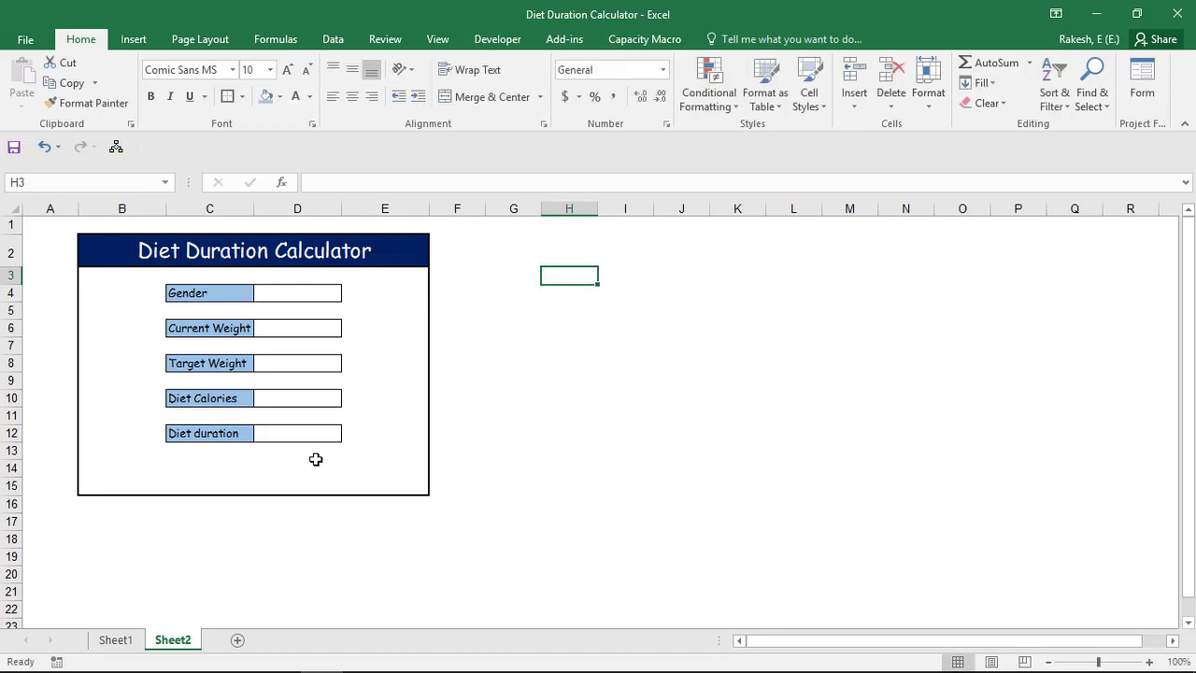
type("Male")
key("Return")
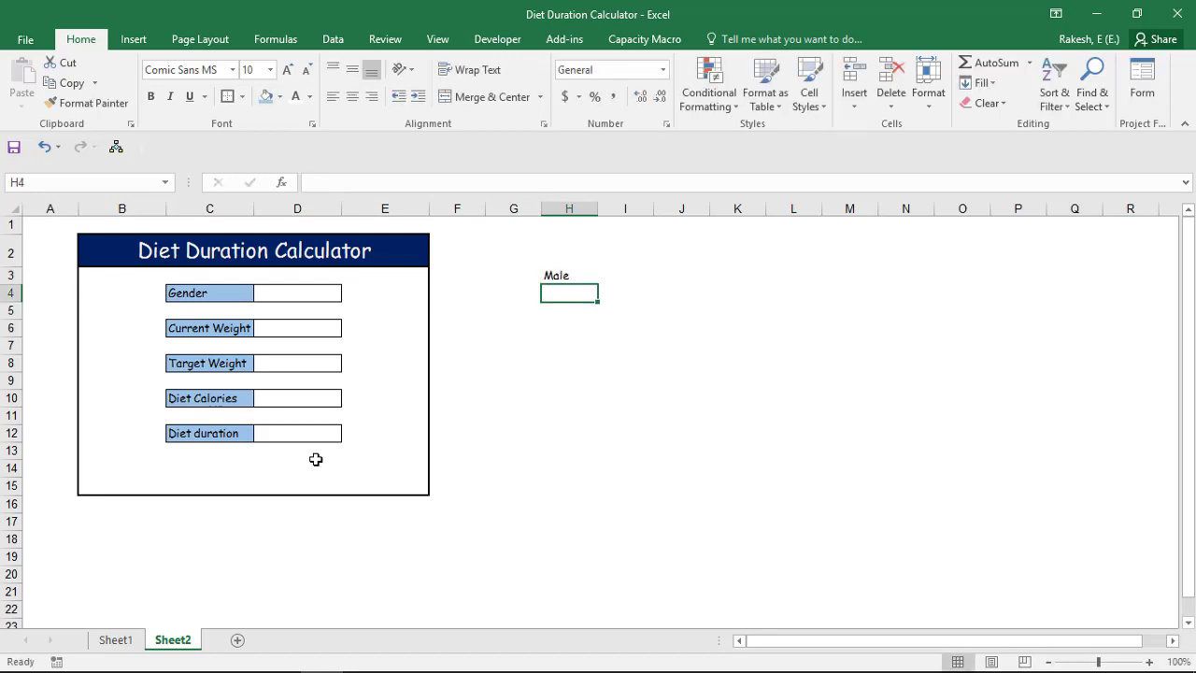
Enter 'Female' in H4, then return to the Gender input cell D4
type("Female")
key("BackSpace")
key("BackSpace")
type("le")
key("Return")
key("Down")
key("Down")
key("Up")
key("Up")
key("Up")
key("Up")
key("Right")
key("Down")
key("Left")
key("Left")
key("Left")
key("Left")
key("Left")
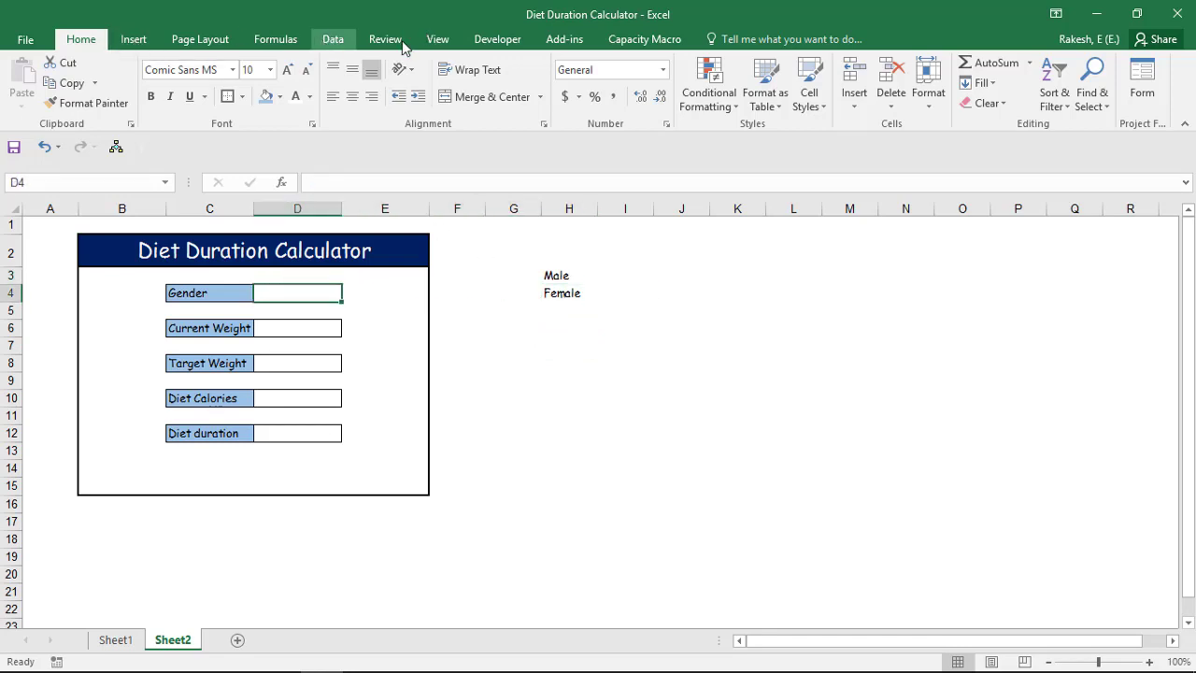
Restrict Gender cell D4 to a List validation sourced from H3:H4 (Male, Female)
left_click(333, 40)
left_click(776, 103)
left_click(602, 245)
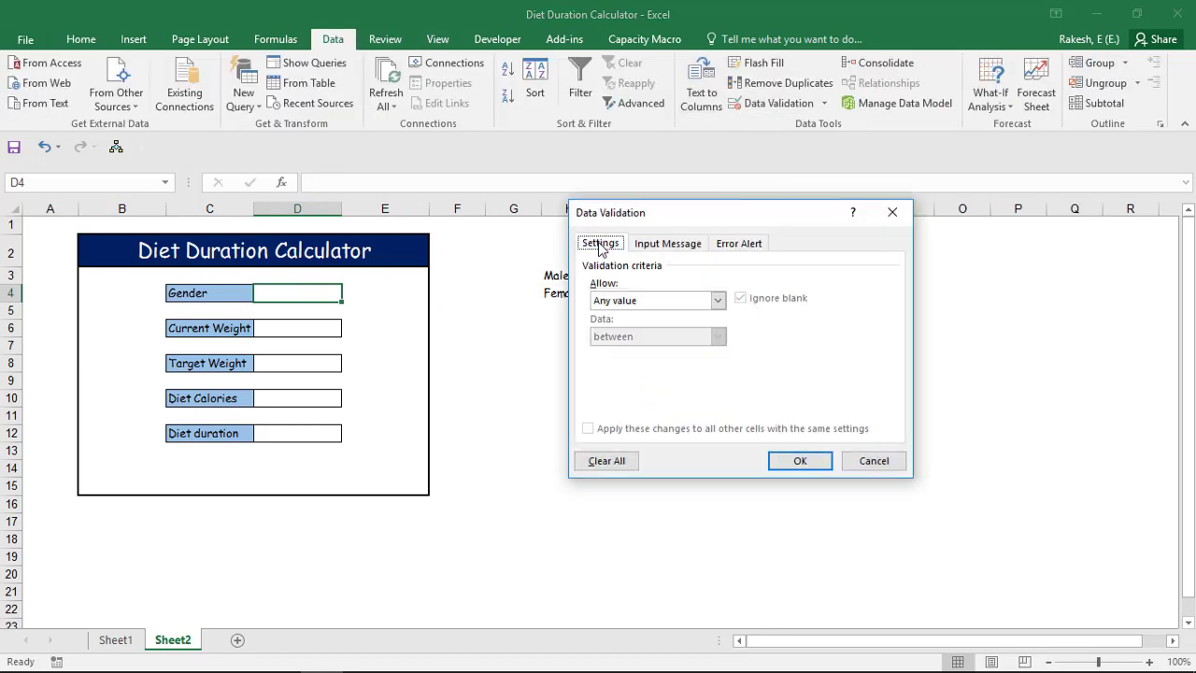
left_click(689, 301)
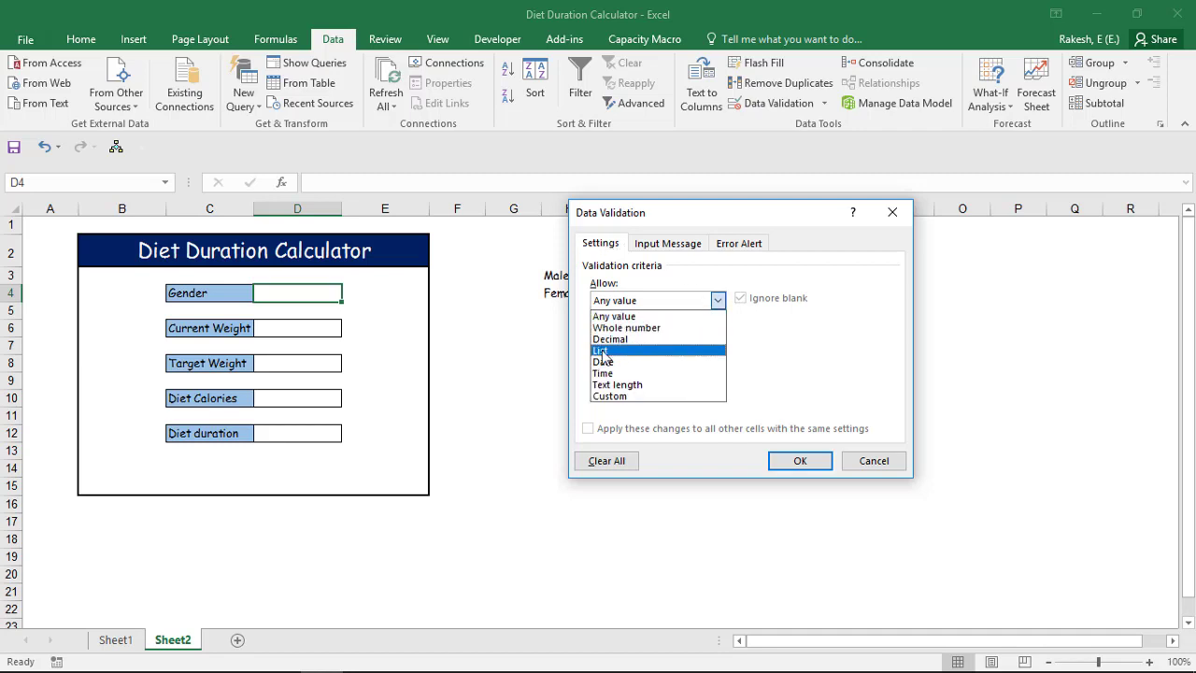
left_click(654, 348)
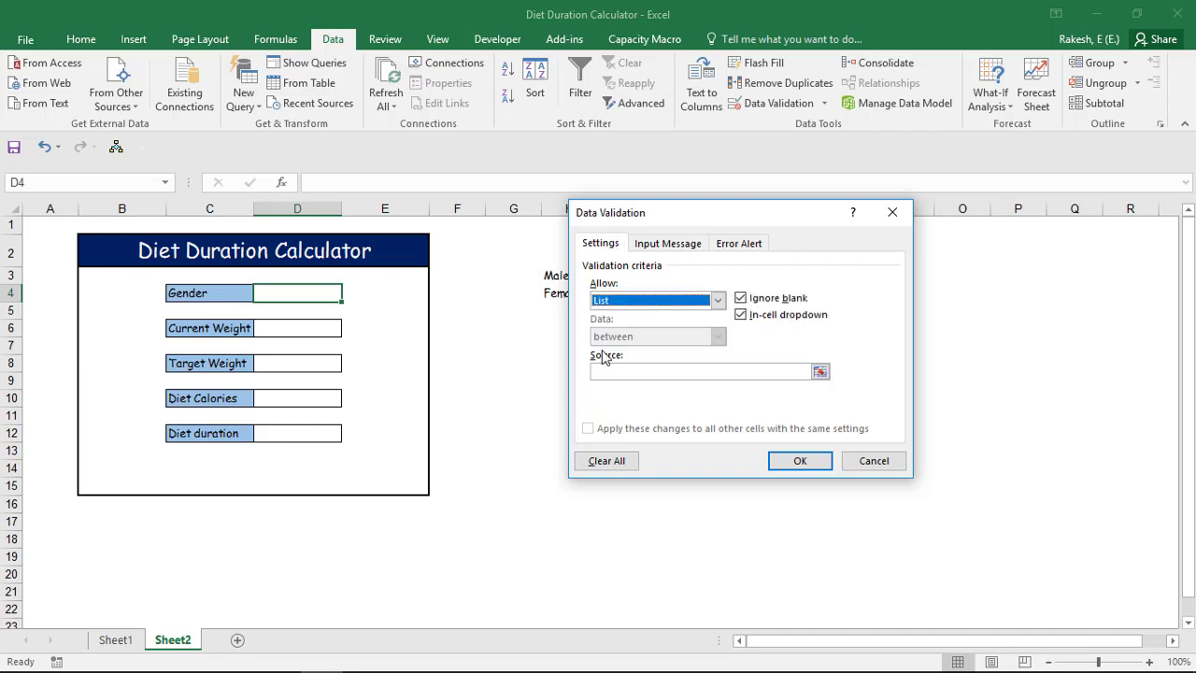
left_click(819, 371)
left_click_drag(565, 278, 564, 293)
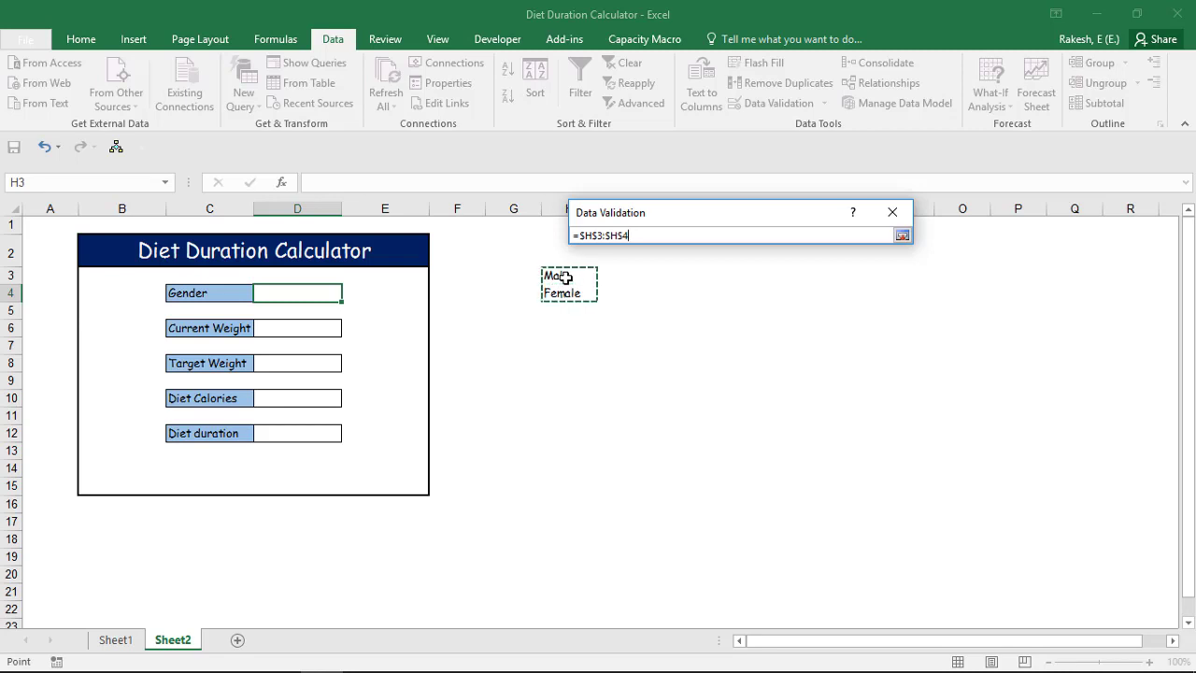
key("Return")
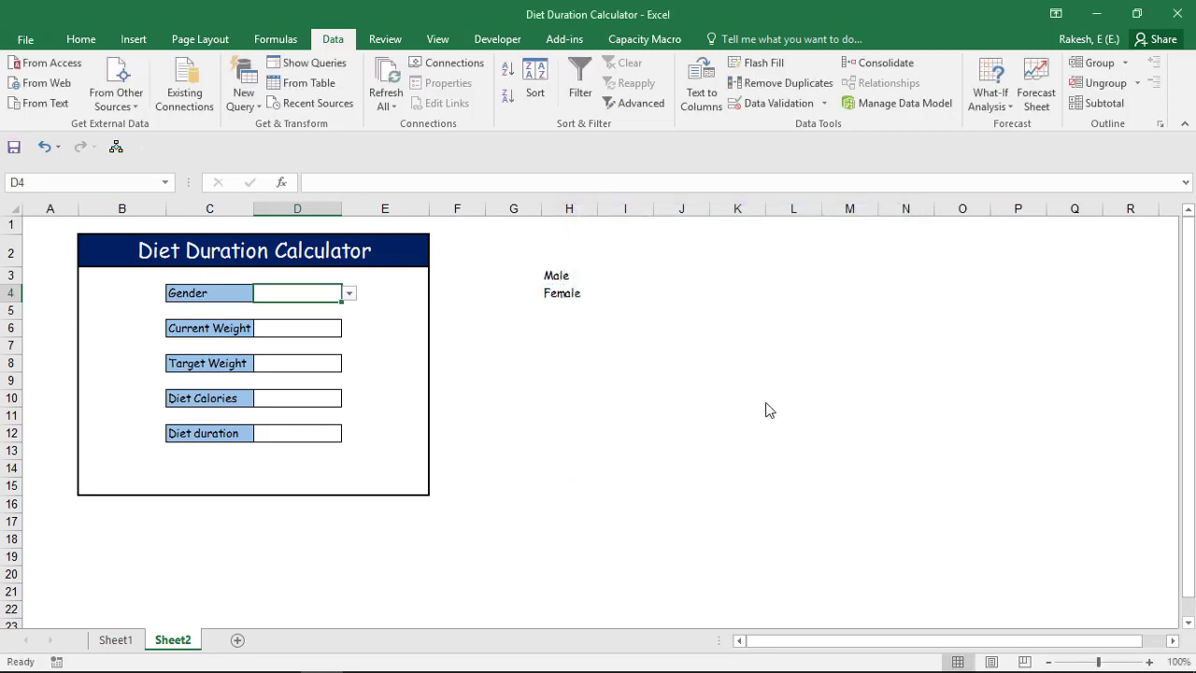
key("Down")
key("Down")
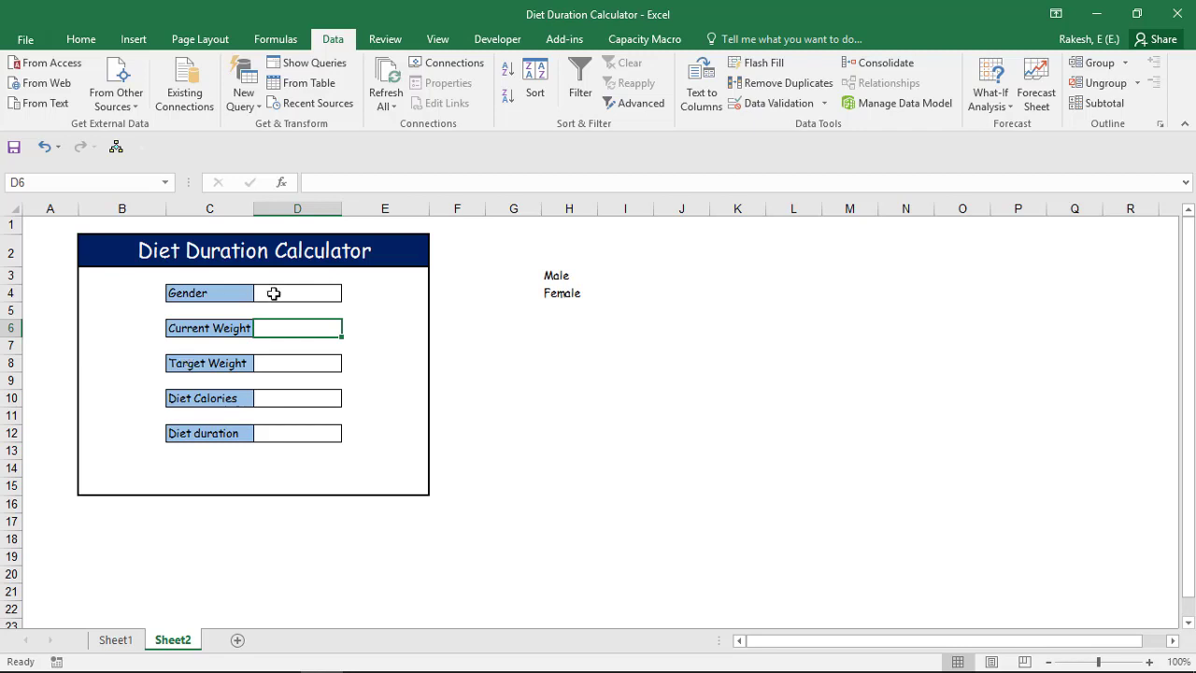
Restrict Current Weight D6 to decimal values between 0 and 500
left_click(779, 104)
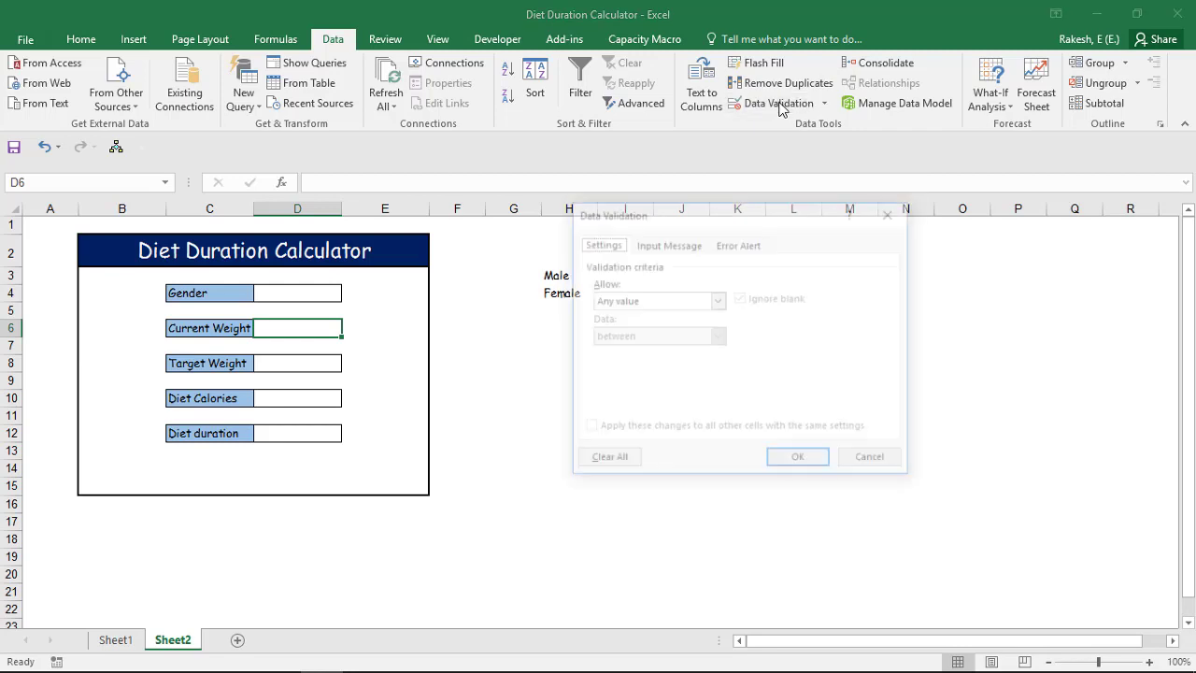
left_click(717, 300)
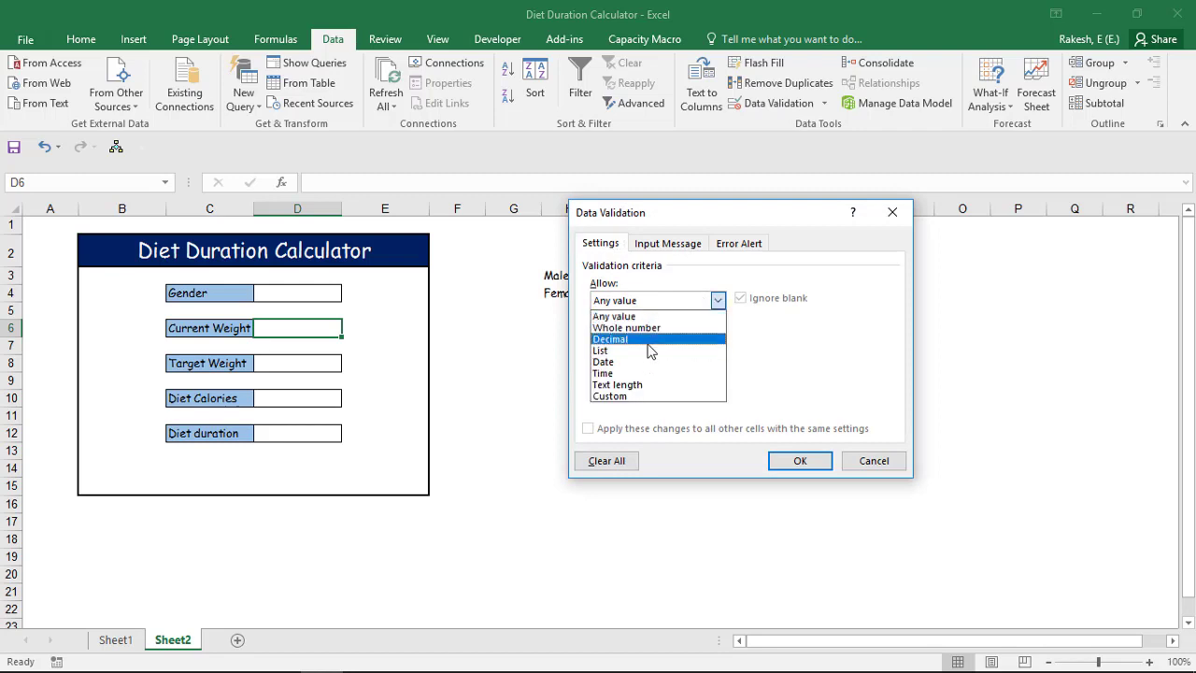
left_click(644, 340)
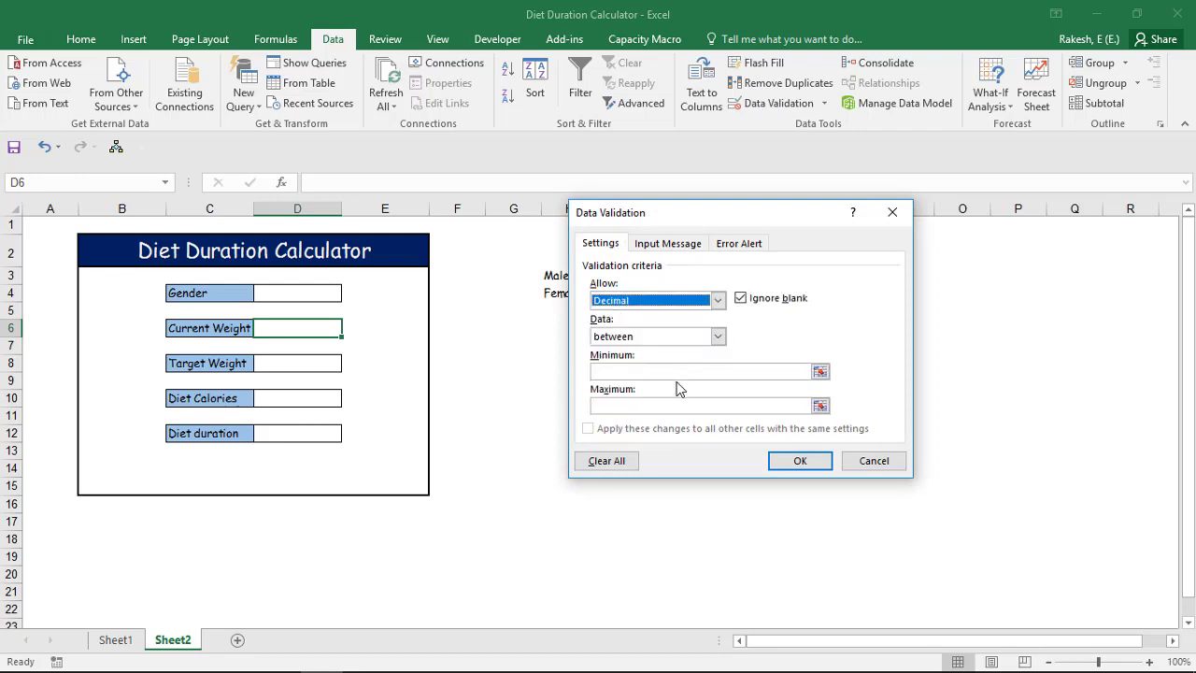
left_click(762, 371)
type("0")
key("Tab")
key("Tab")
key("shift+Tab")
type("500")
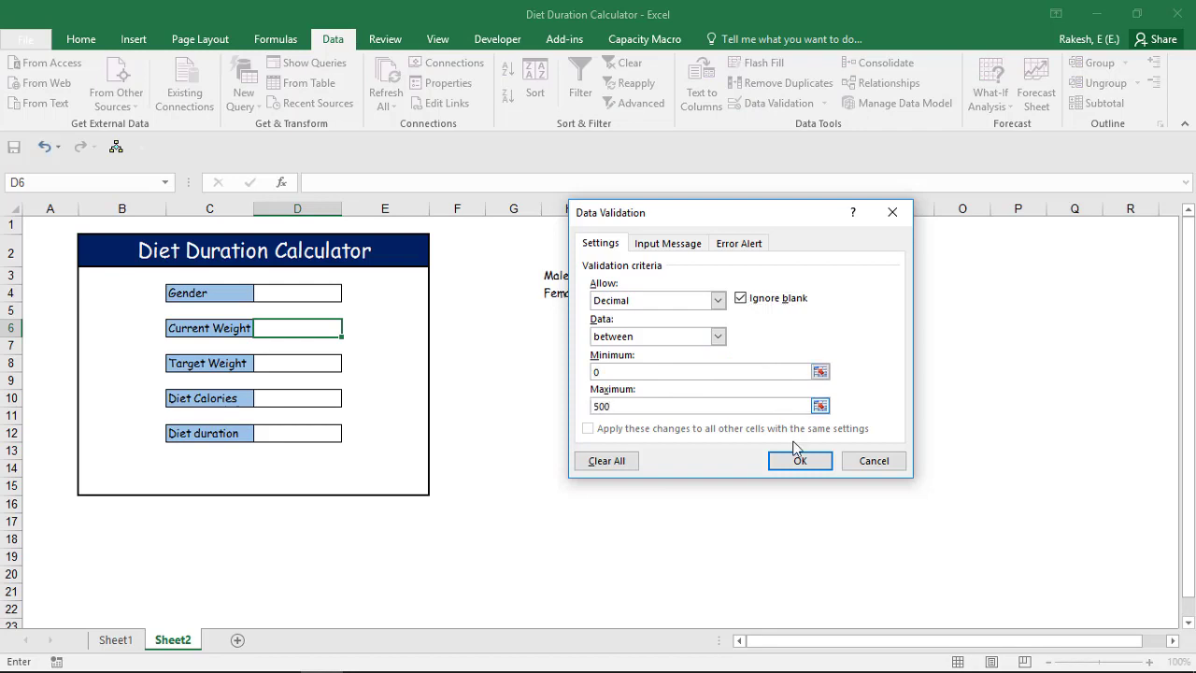
left_click(798, 458)
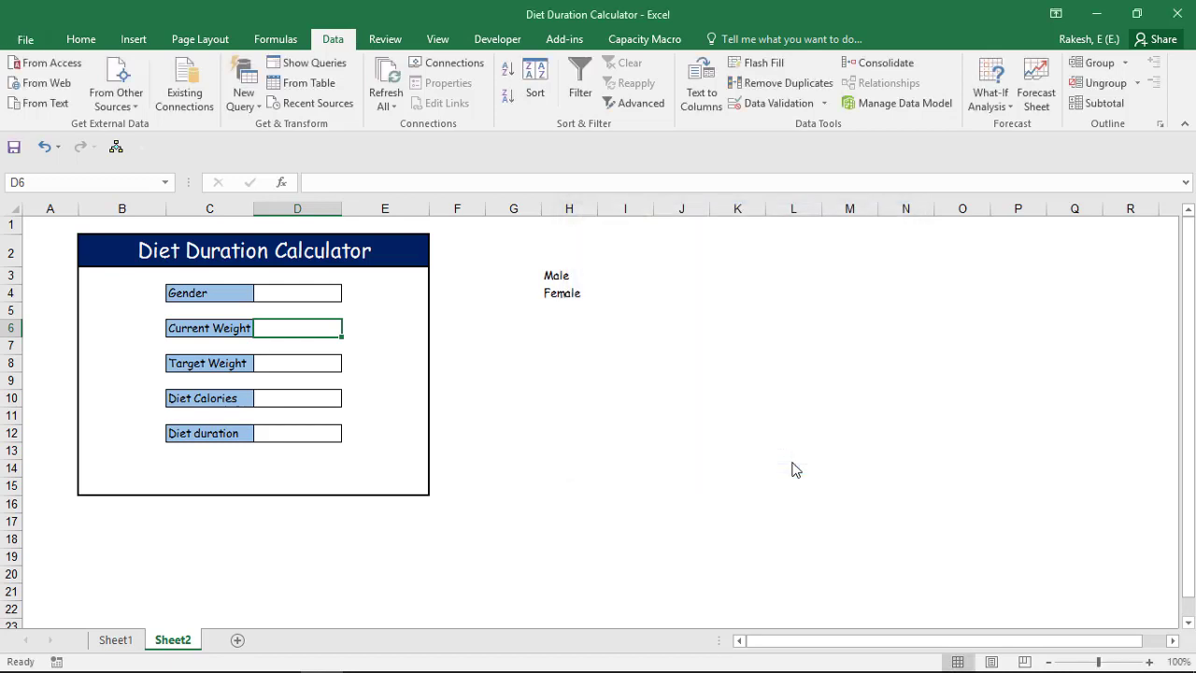
Copy D6 and paste it onto Target Weight D8 to reuse the rule
key("ctrl+c")
key("Down")
key("Down")
key("ctrl+v")
key("Down")
key("Down")
key("Return")
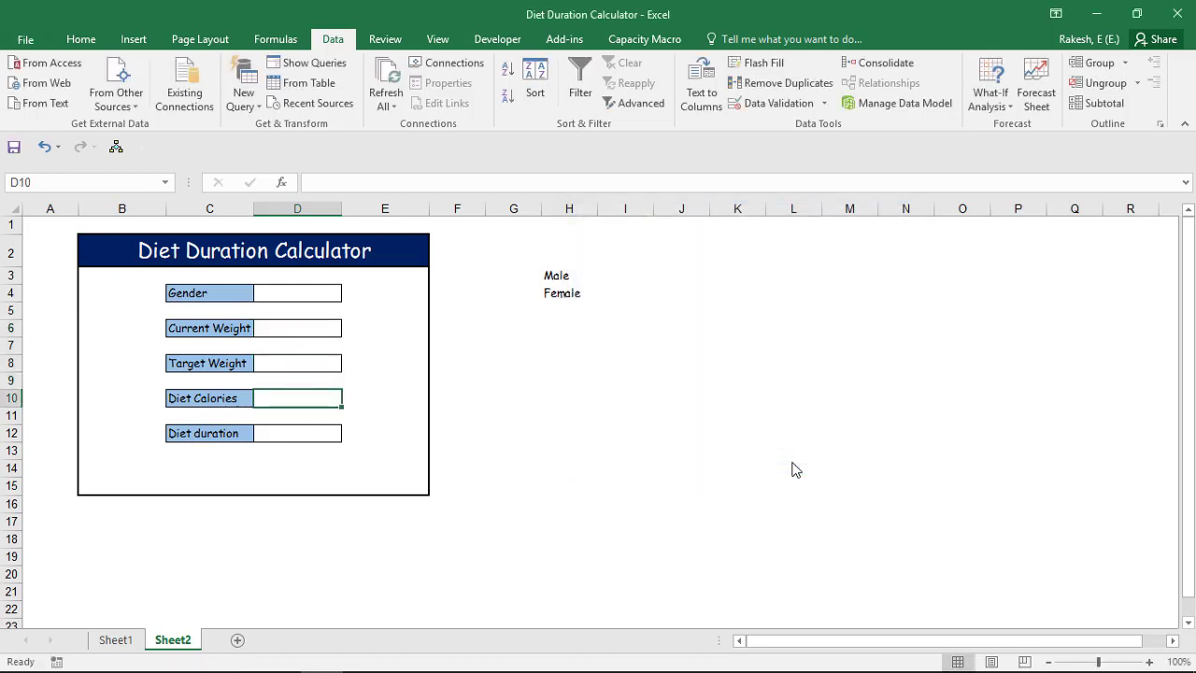
key("Up")
key("Up")
key("Down")
key("Down")
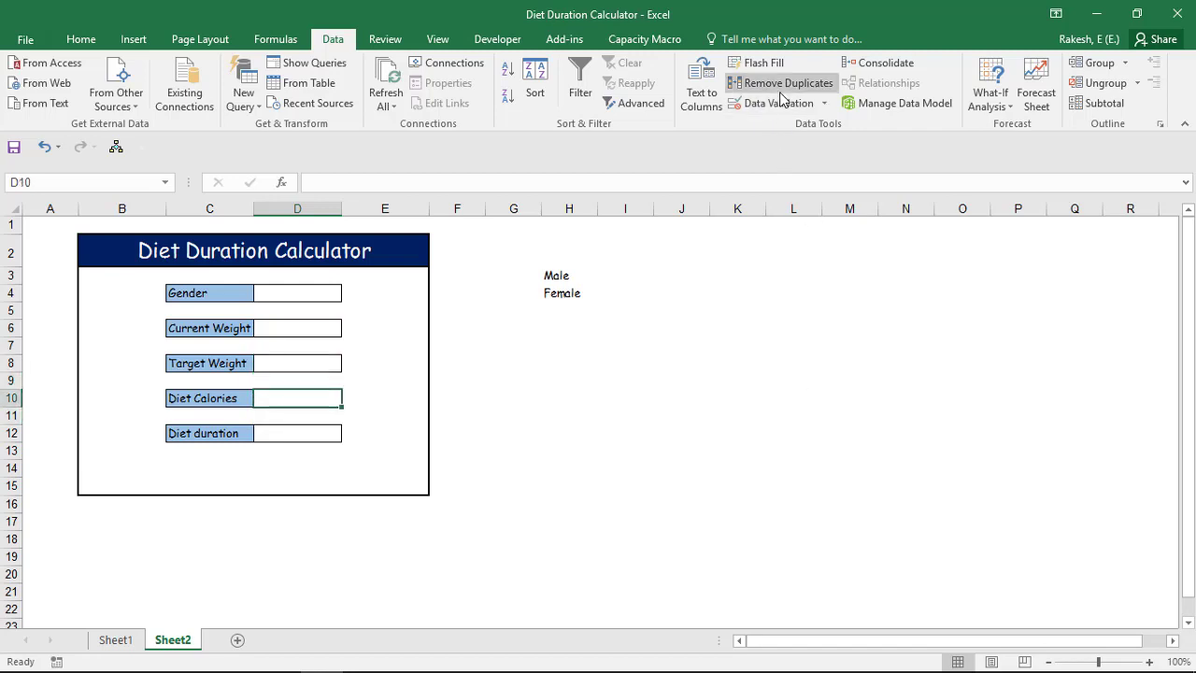
Enter daily calories 2400 in I3 beside Male and 2200 in I4 beside Female
left_click(779, 105)
key("Escape")
key("Right")
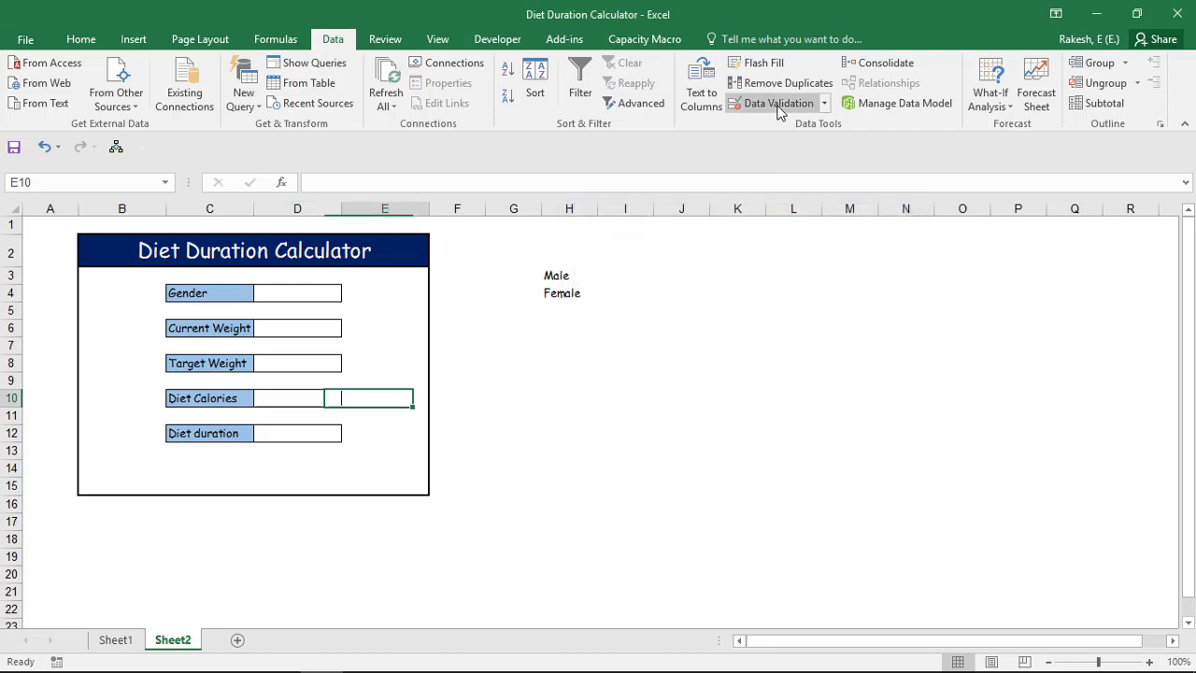
key("Right")
key("Right")
key("Right")
key("Up")
key("Up")
key("Up")
key("Up")
key("Up")
key("Up")
key("Right")
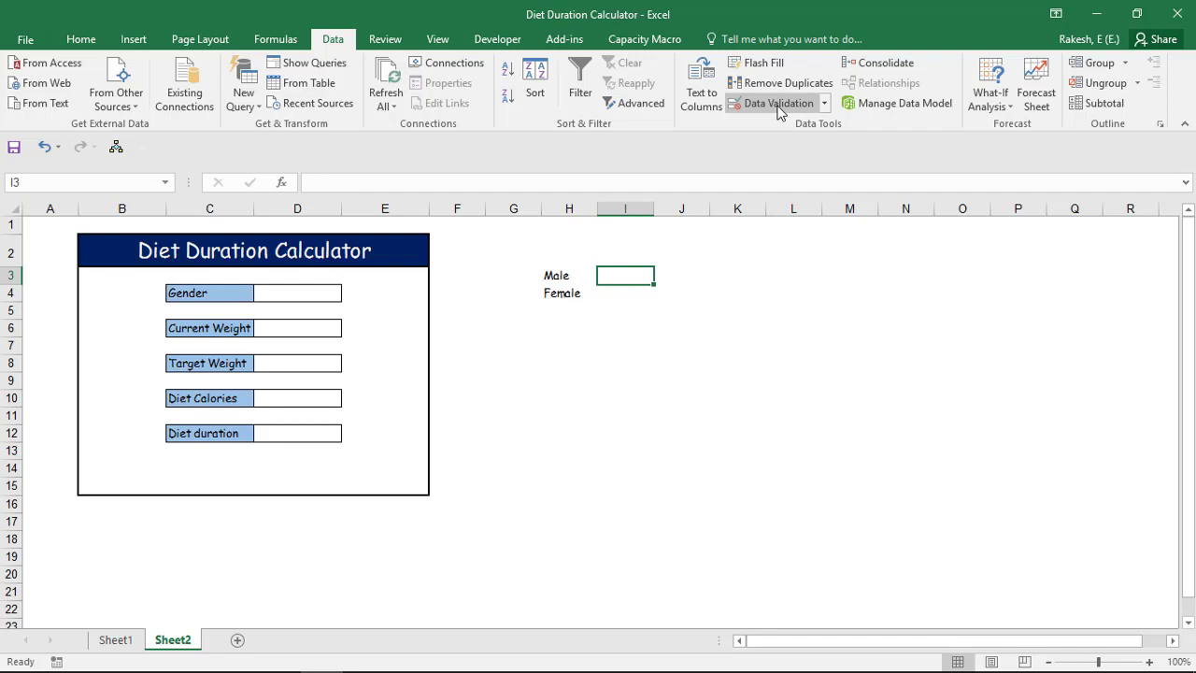
type("2400")
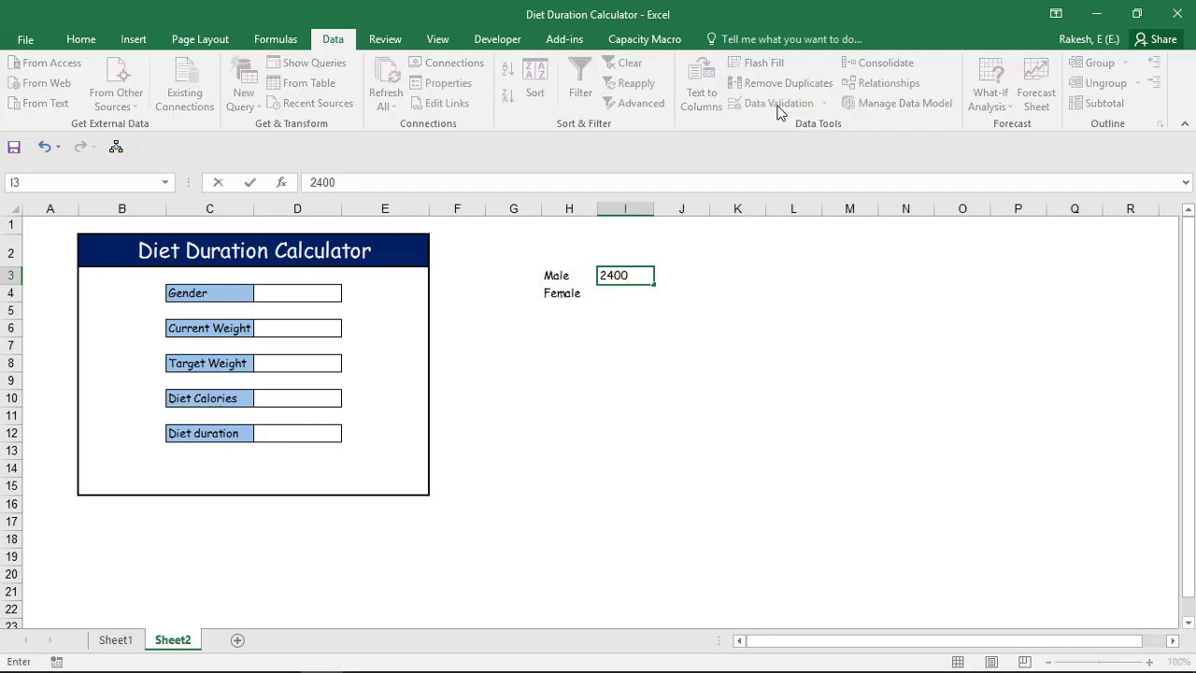
key("Return")
type("2200")
key("Return")
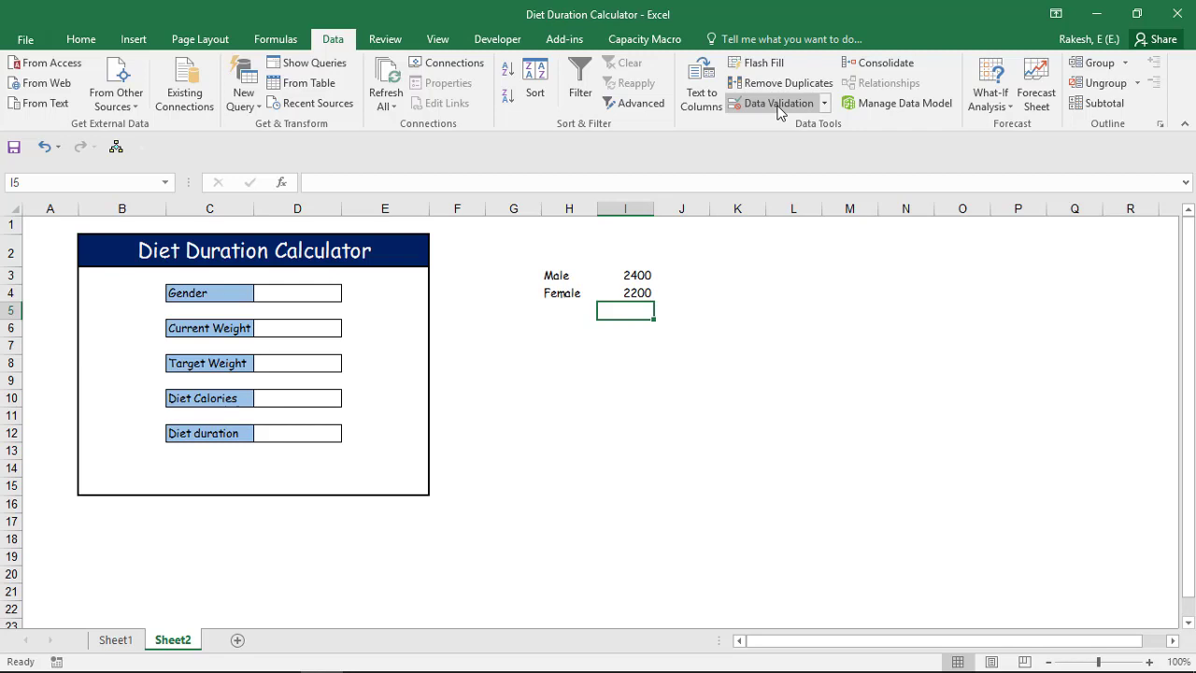
Type the label '1 Kg' in H6 and its calorie value 7700 in I6
key("Down")
key("Left")
type("1 Kg")
key("Tab")
type("77")
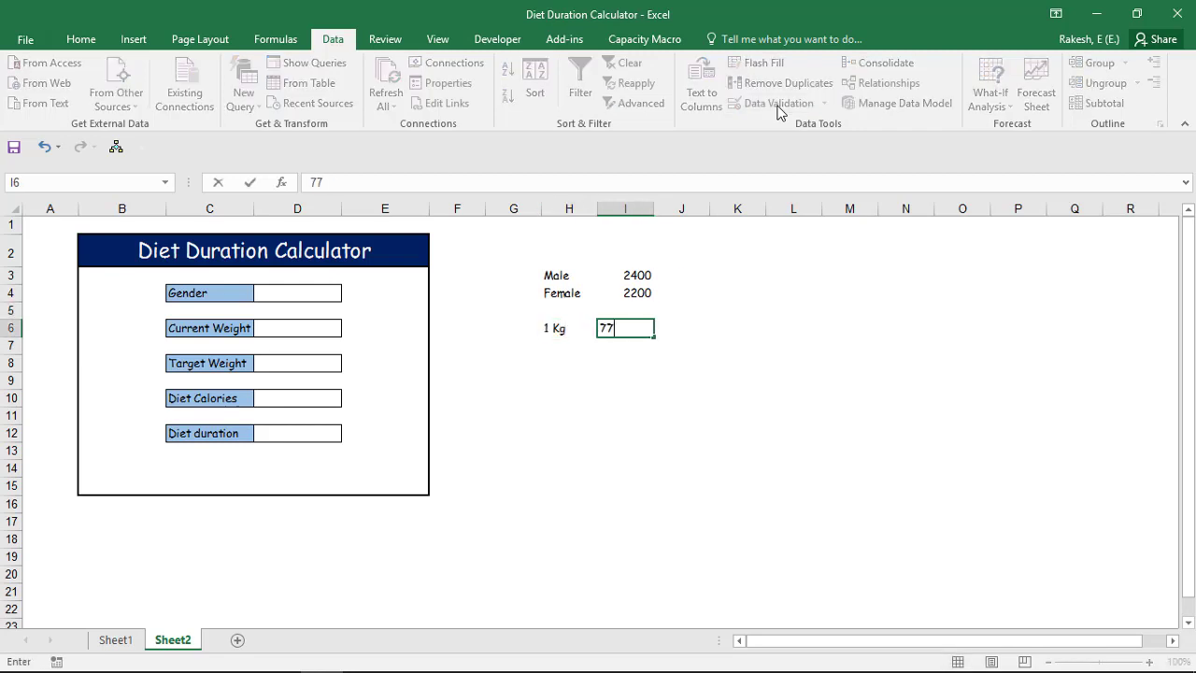
type("00")
key("Return")
key("Left")
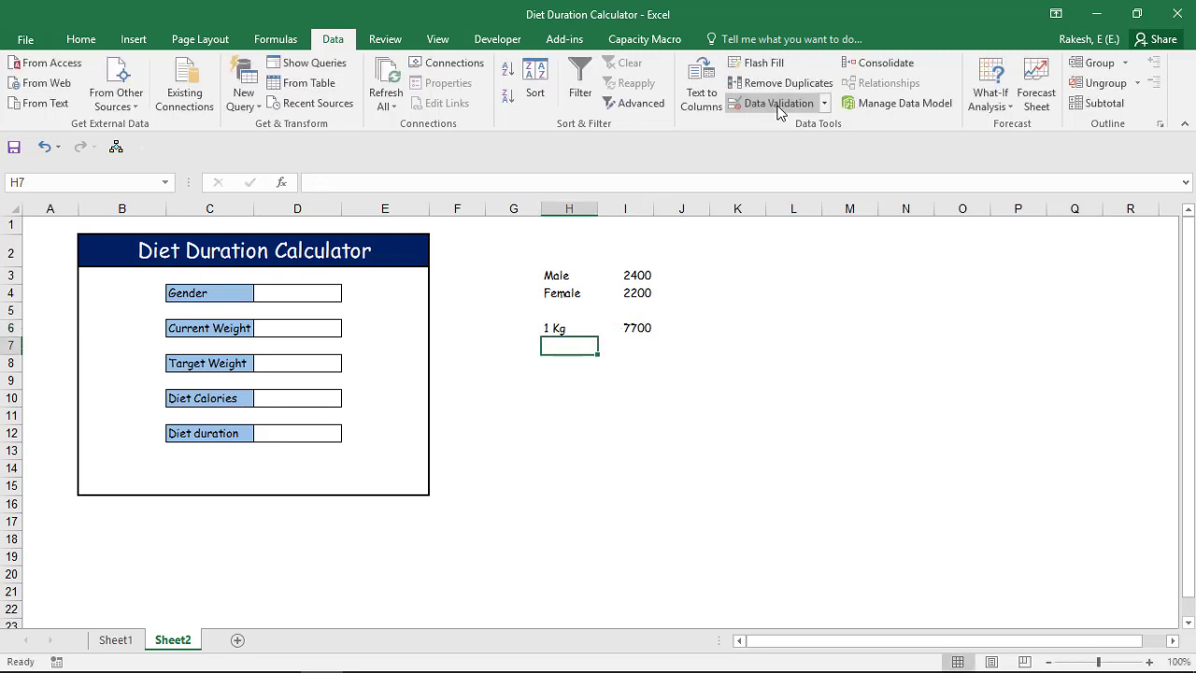
key("Left")
key("Right")
key("Up")
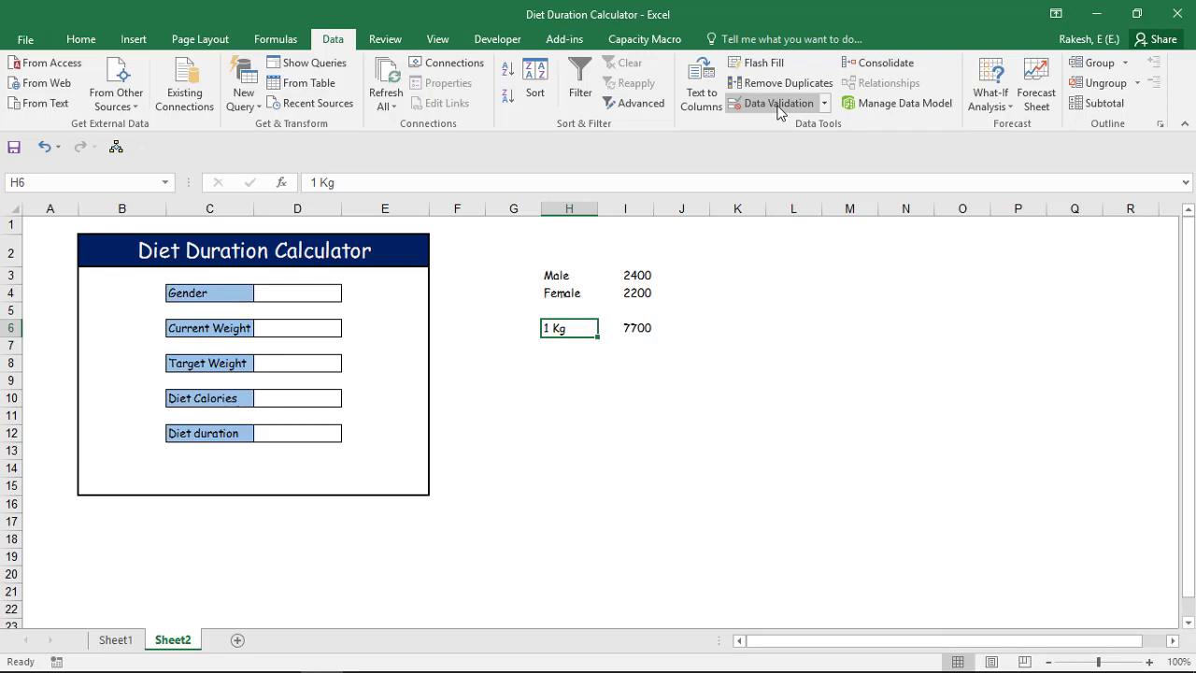
Choose Male from the Gender dropdown in D4
key("Left")
key("Left")
key("Left")
key("Left")
key("Up")
key("Up")
key("alt+Down")
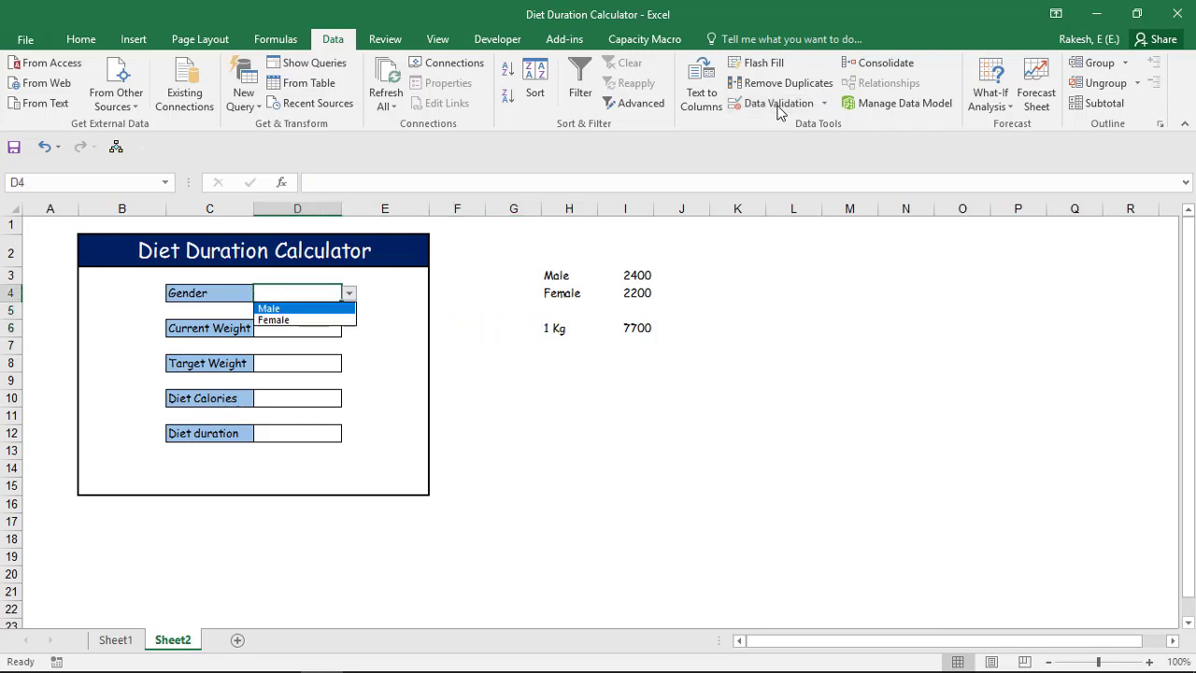
key("Return")
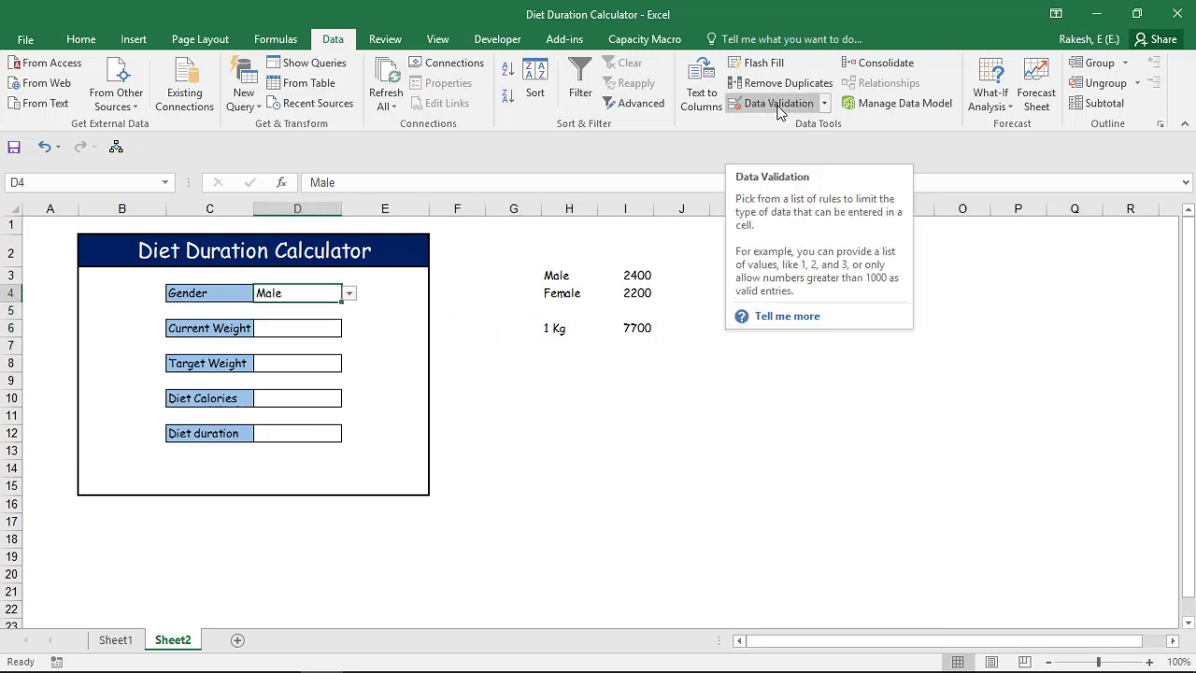
Centre column D both horizontally and vertically
left_click(288, 210)
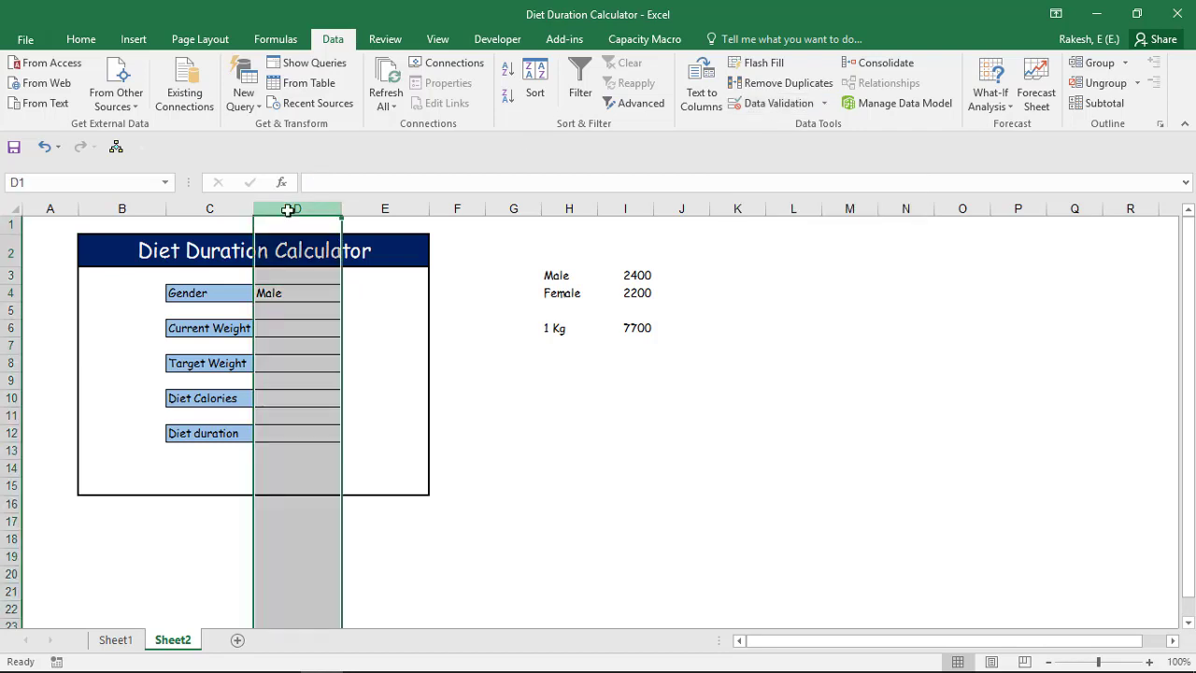
left_click(81, 39)
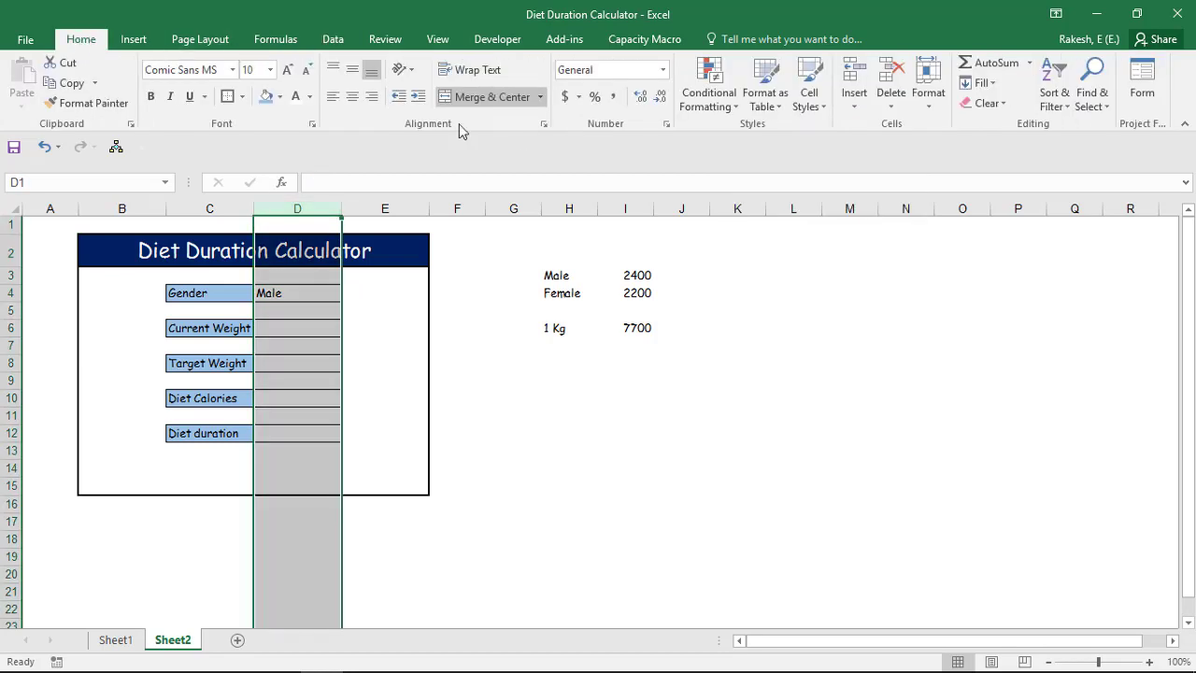
left_click(351, 96)
left_click(352, 71)
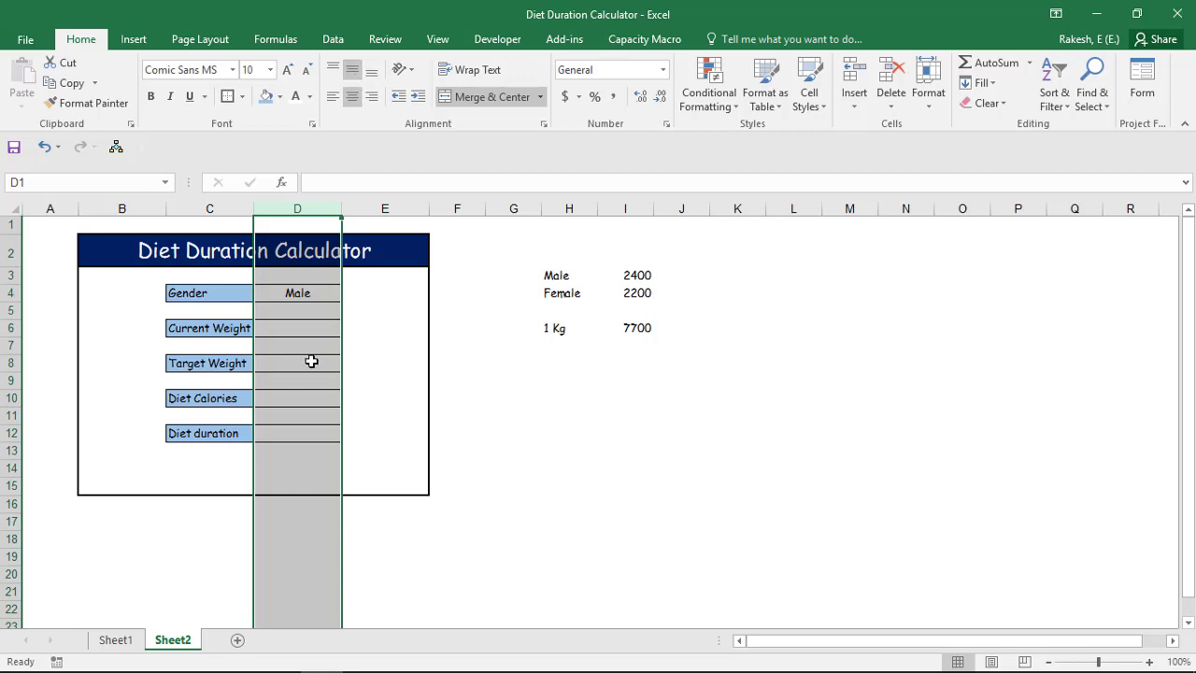
Label both weight inputs with 'Kg' in E6 and E8
left_click(300, 322)
key("Tab")
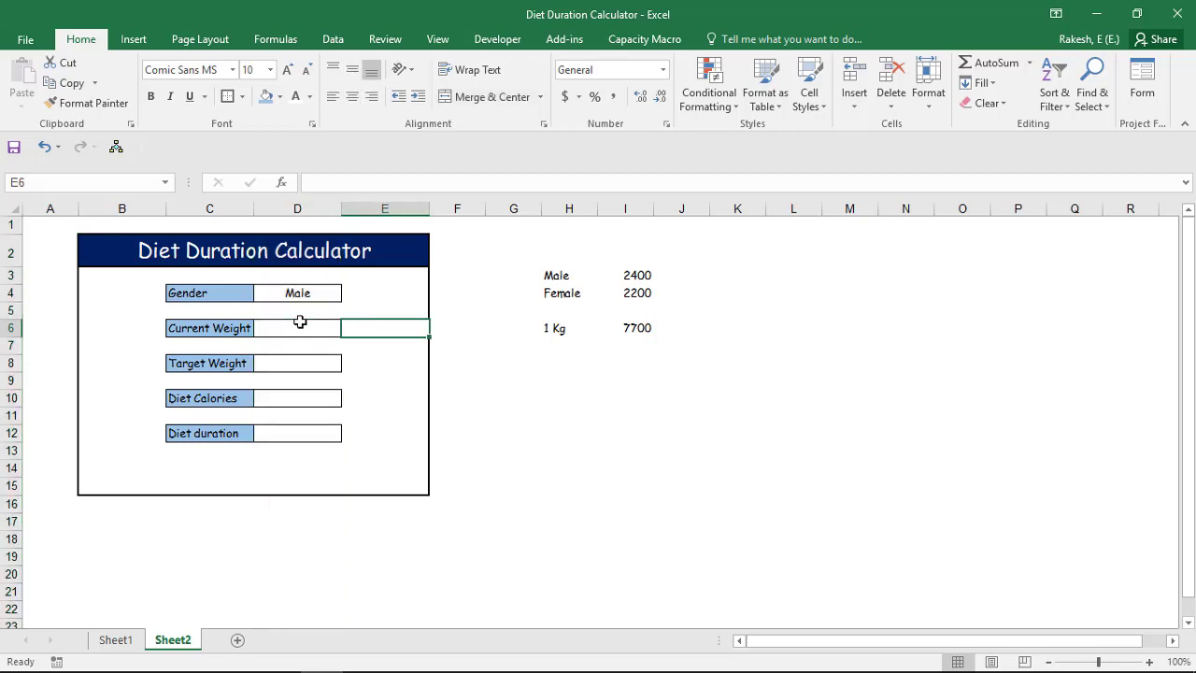
type("Kg")
key("Return")
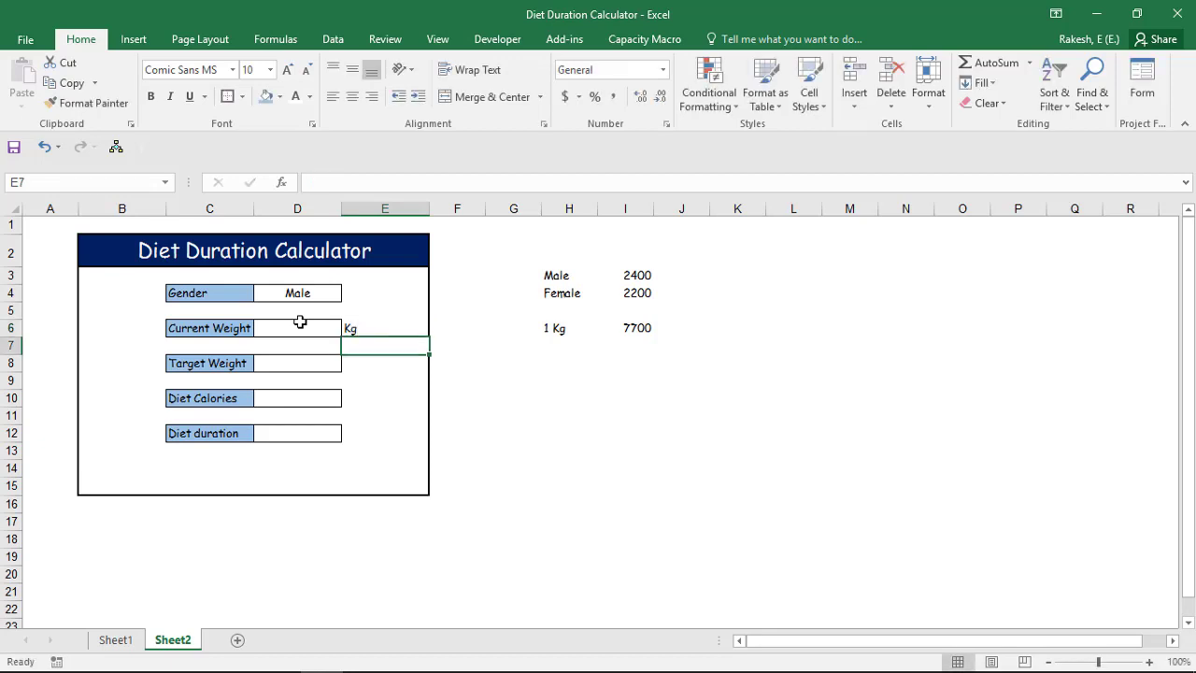
key("Down")
type("Kg")
key("Return")
Add the unit labels 'Cal/Day' in E10 and 'Days' in E12
key("Down")
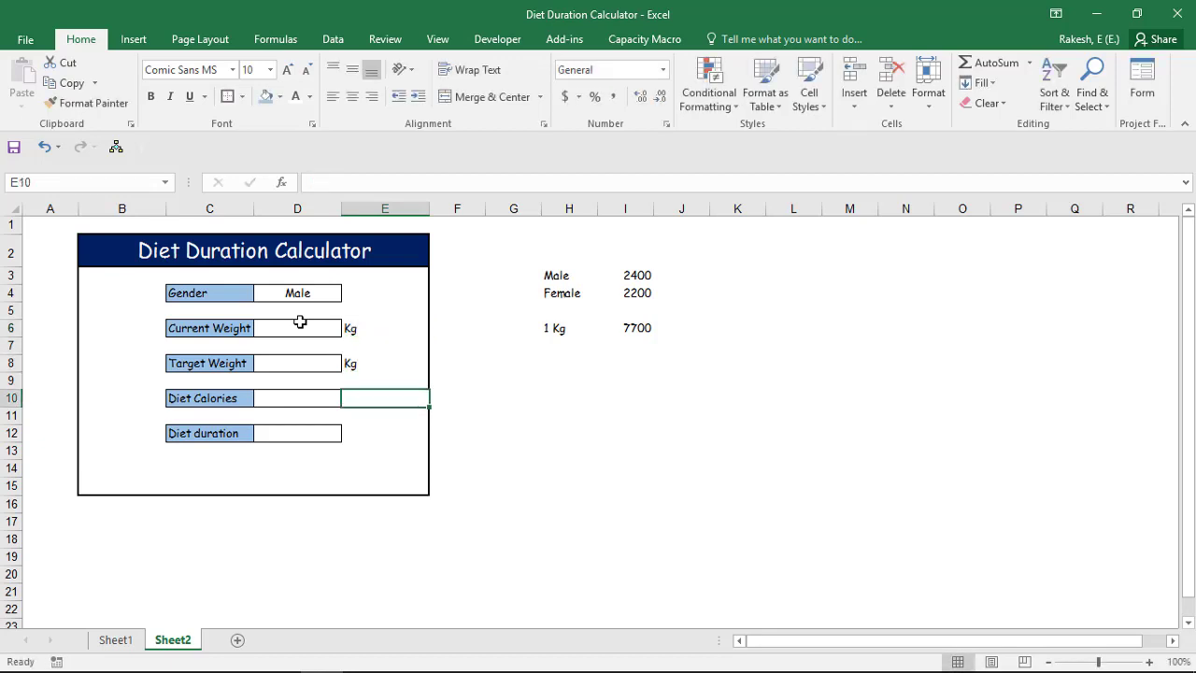
type("Cal/Day")
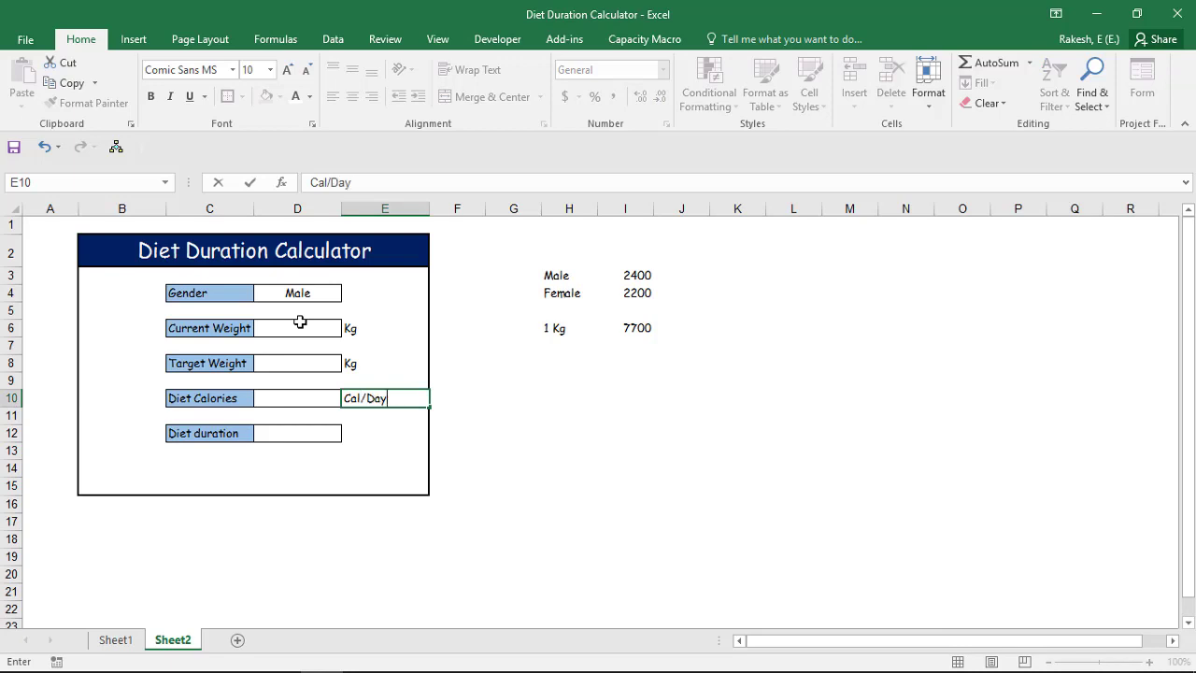
key("Return")
key("Down")
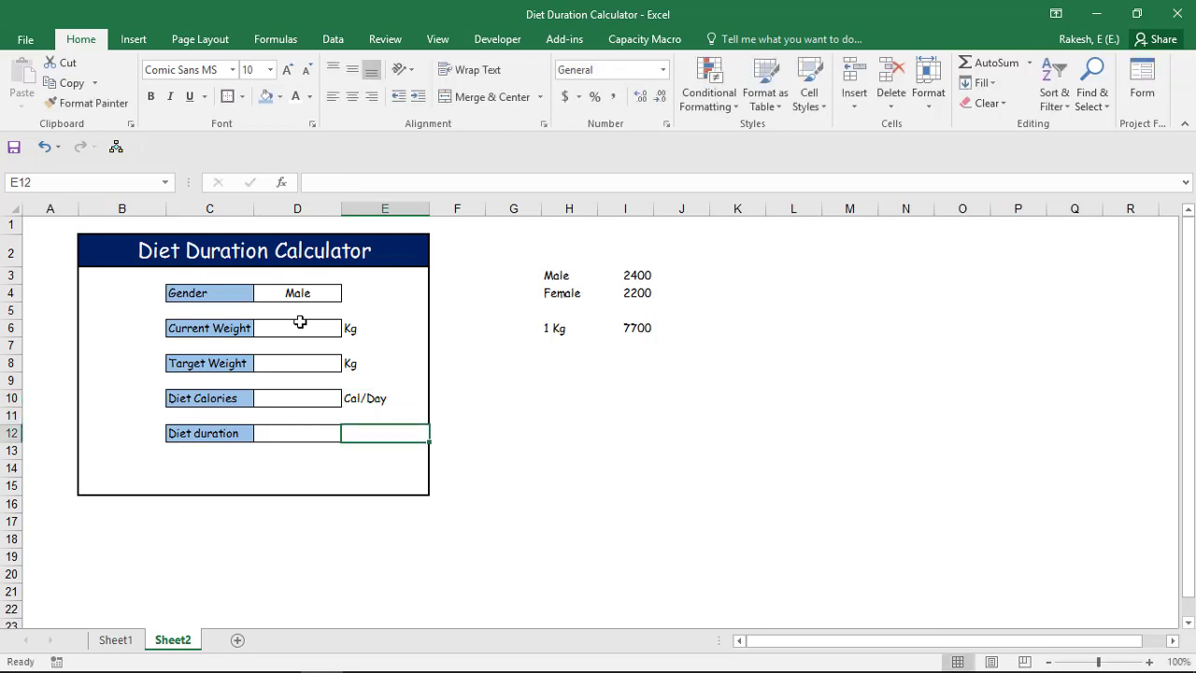
type("Days")
key("Return")
key("Up")
key("Left")
key("Left")
key("Up")
key("Up")
key("Right")
key("Up")
key("Up")
key("Up")
key("Up")
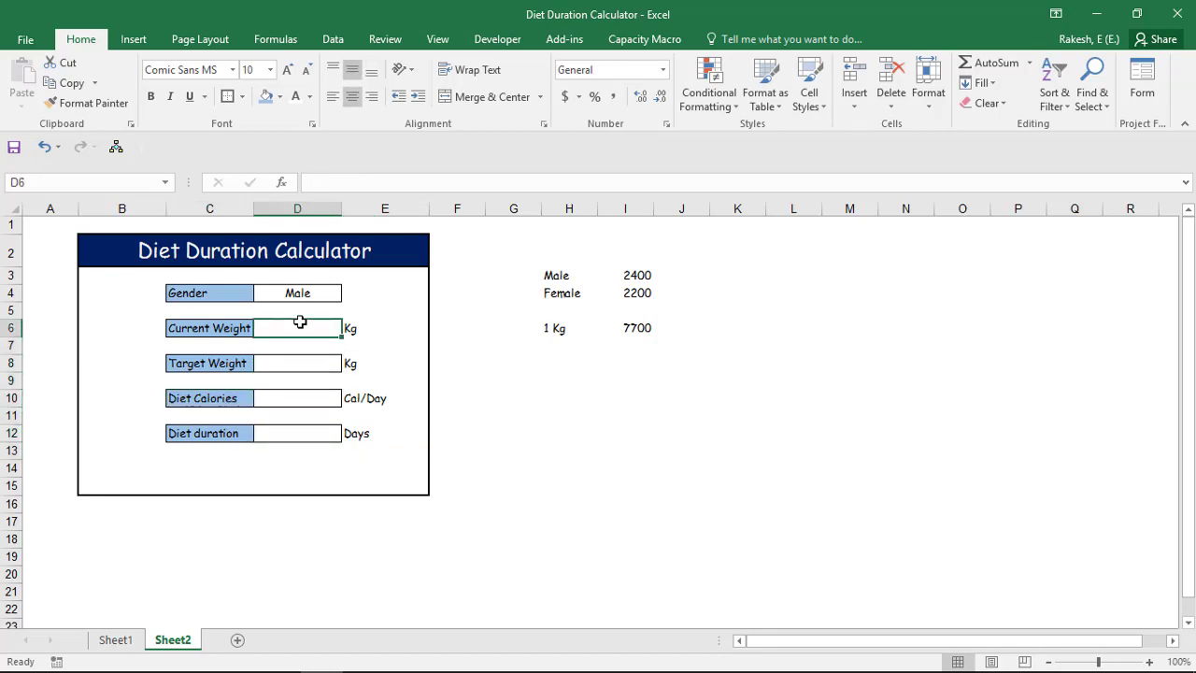
Enter current weight 80 and target weight 70, after 700 is rejected
type("80")
key("Return")
key("Down")
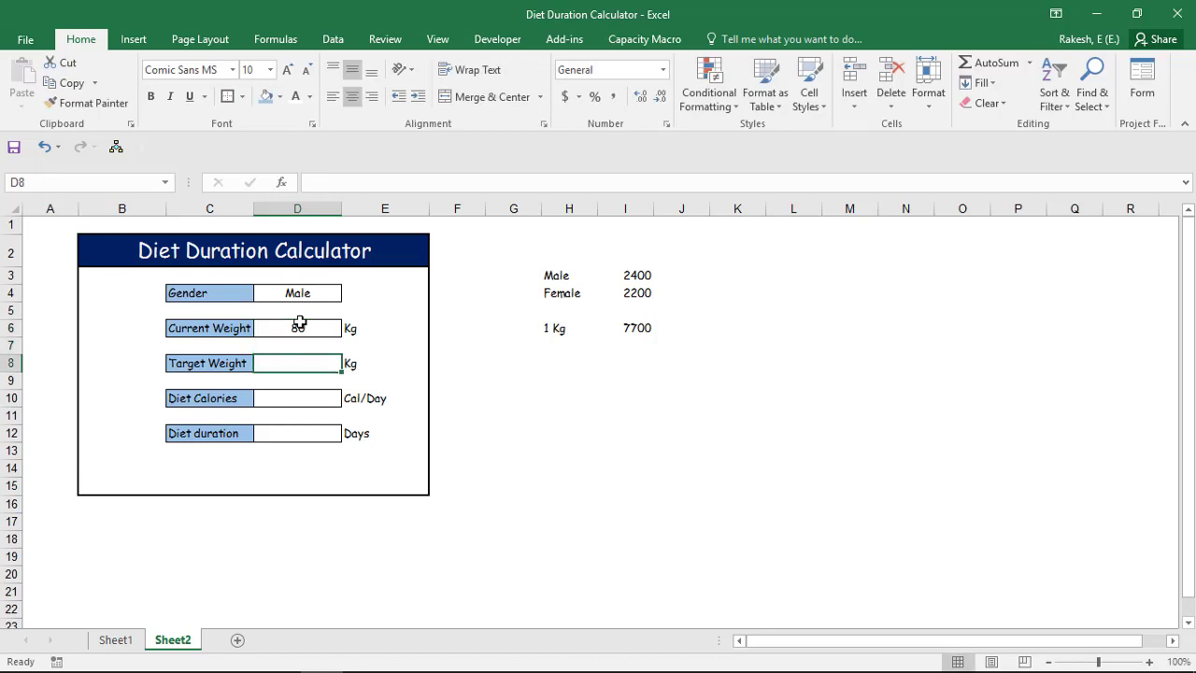
type("700")
key("Return")
key("Escape")
type("70")
key("Return")
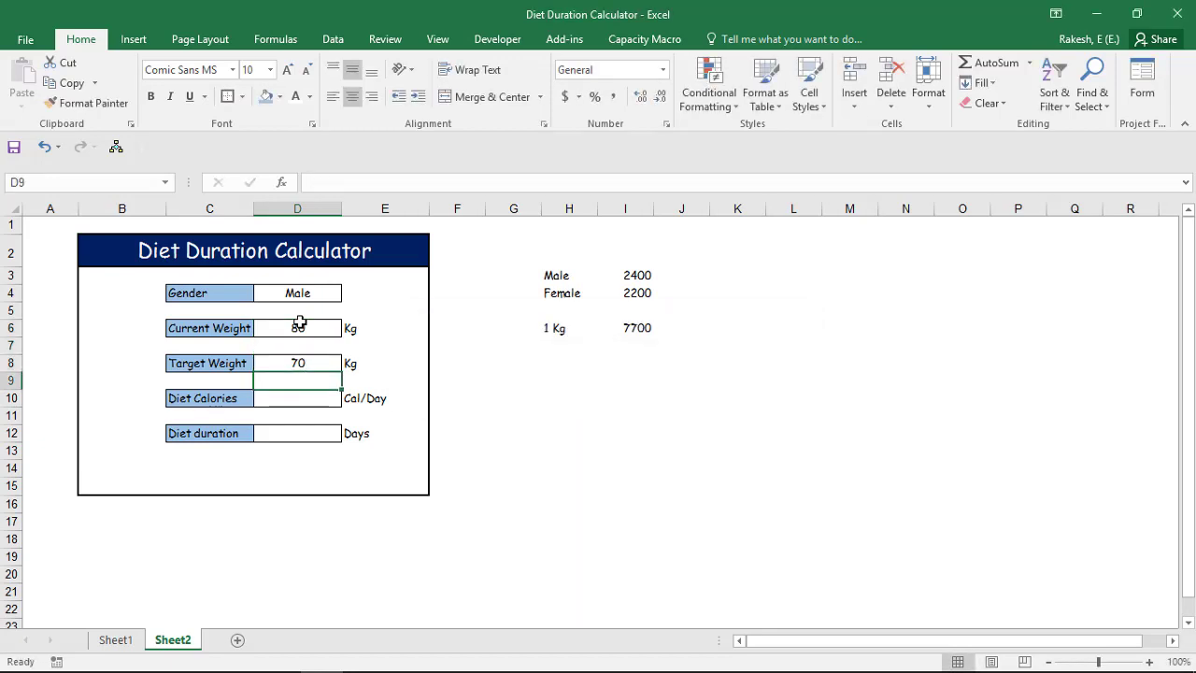
Enter 2000 as the Diet Calories value in D10
key("Up")
key("Up")
key("Up")
key("Down")
key("Down")
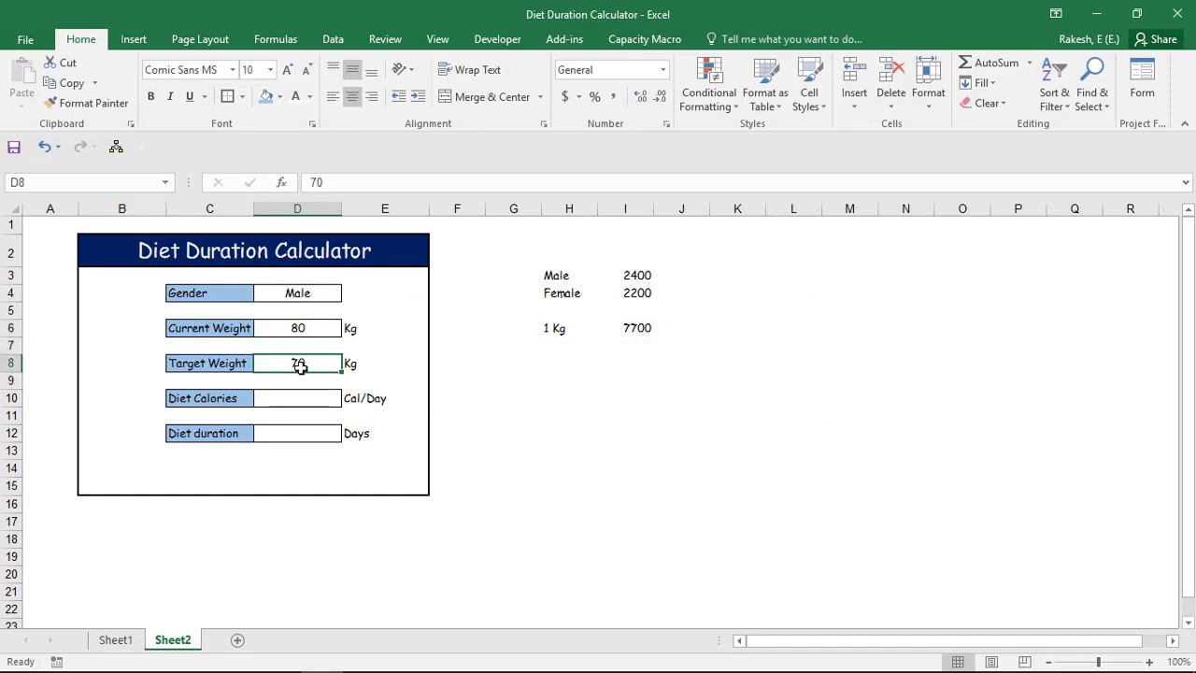
key("Down")
key("Down")
key("Down")
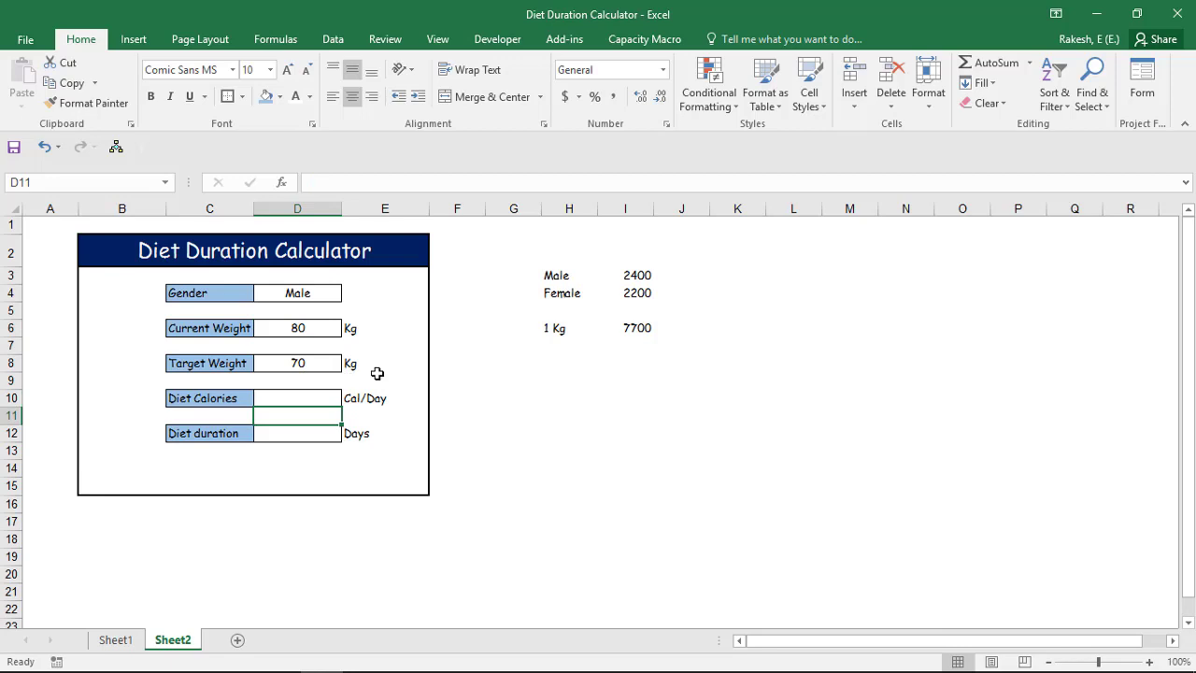
key("Up")
type("20")
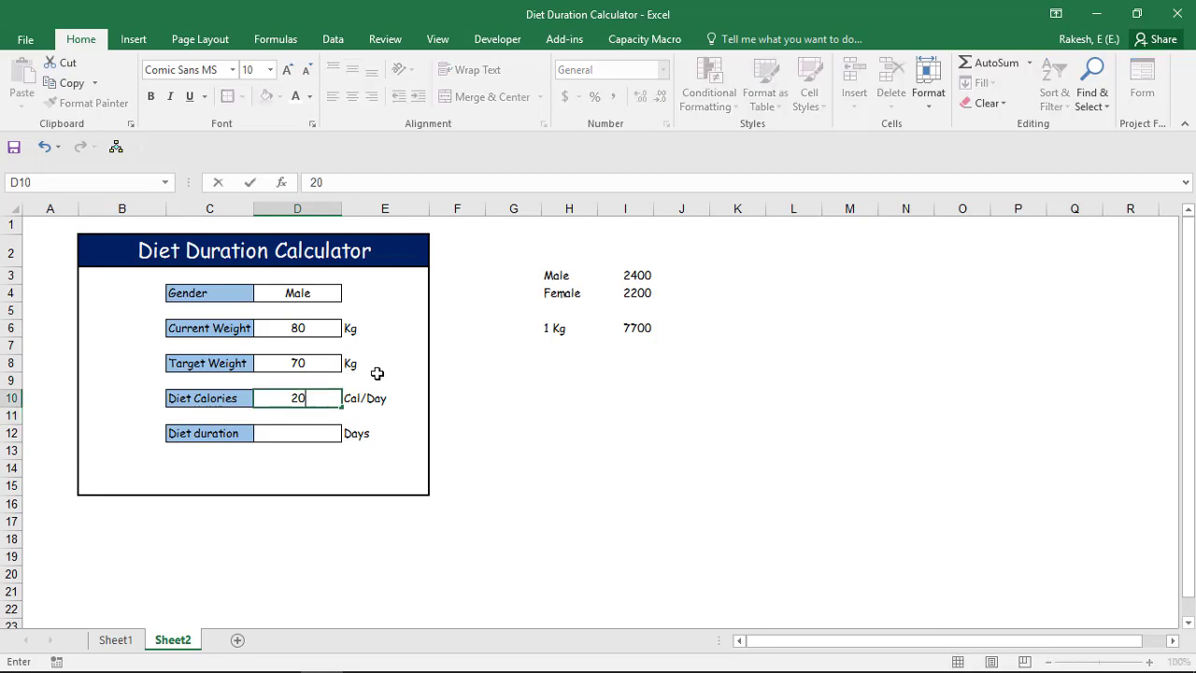
type("00")
key("Return")
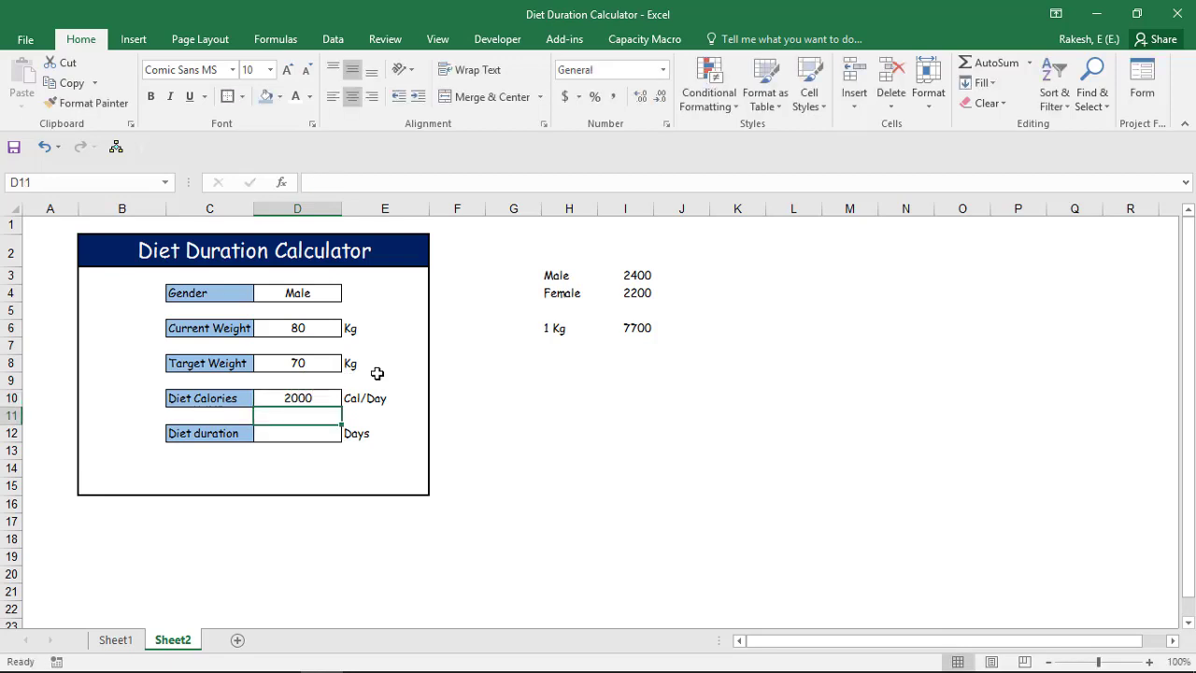
key("Down")
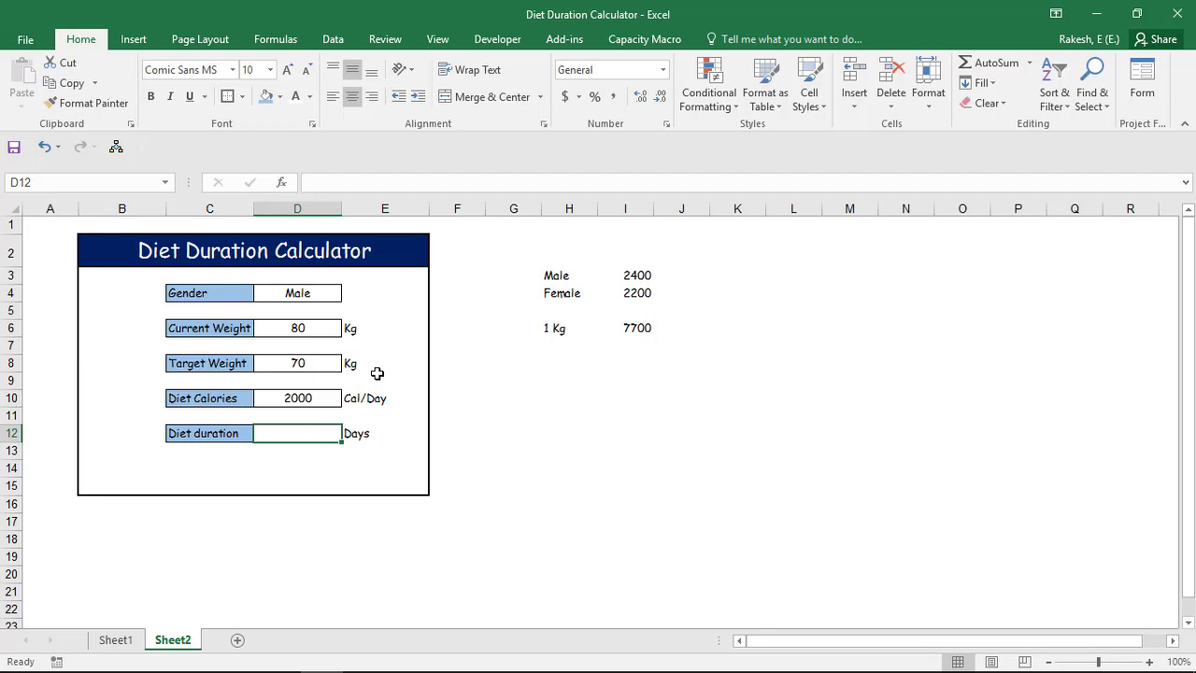
Enter =(I6*(D6-D8)) in D12 so Diet duration shows 77000
type("=")
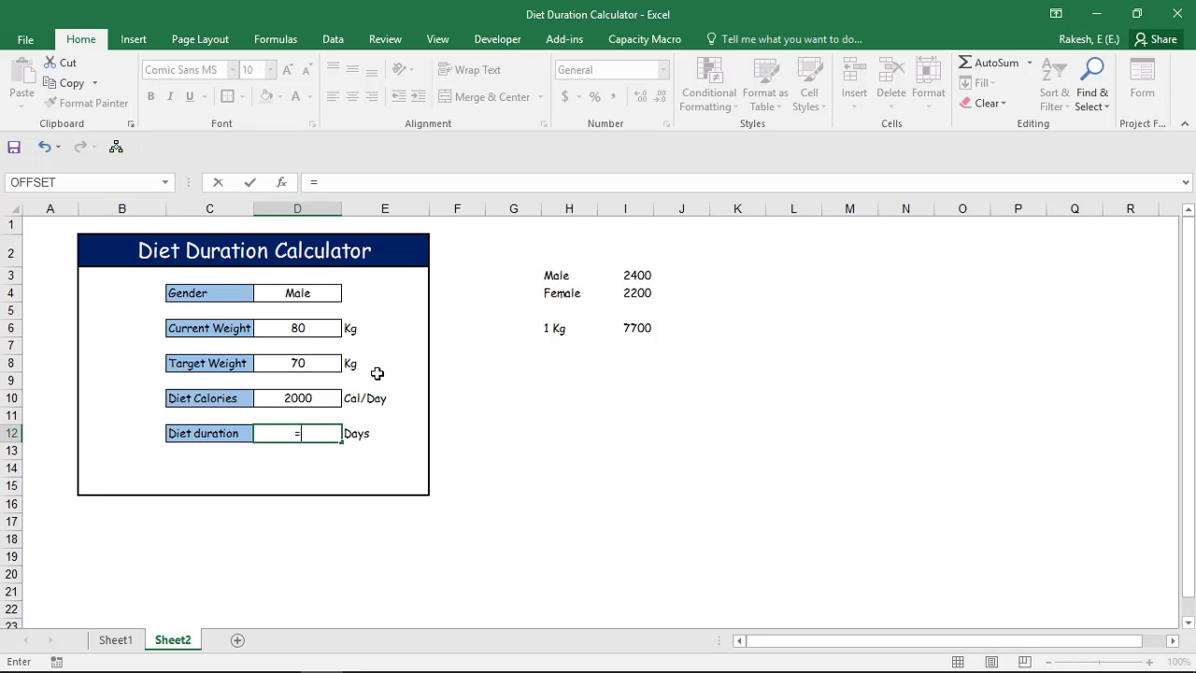
type("(")
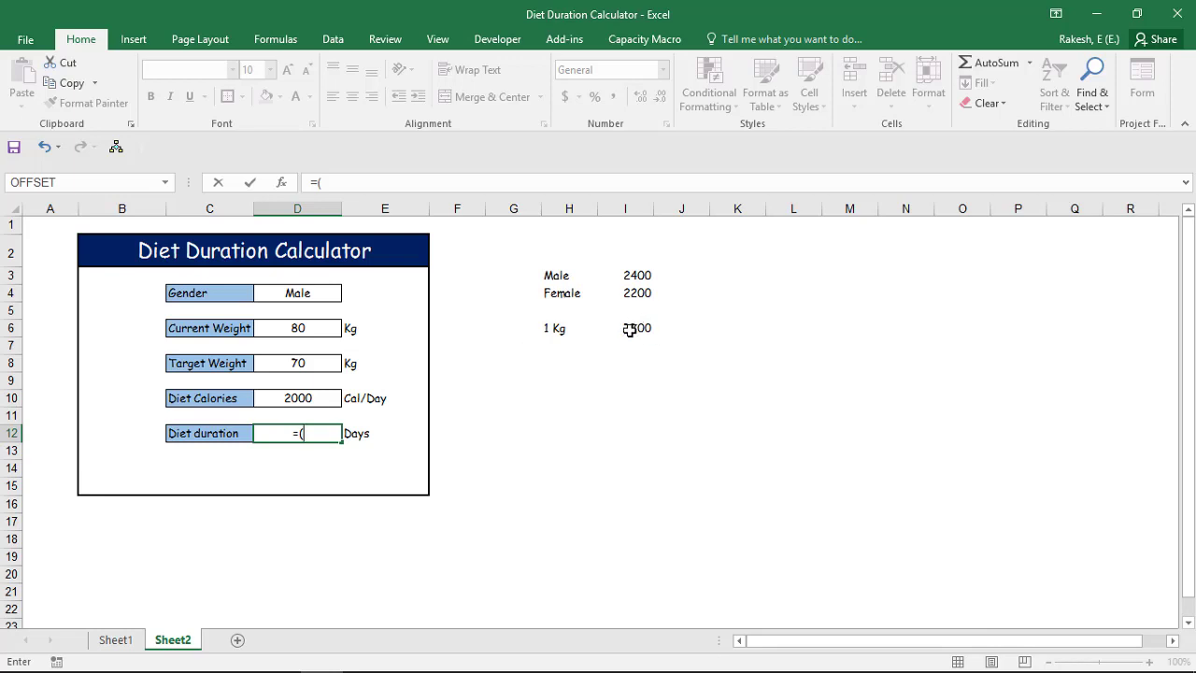
left_click(630, 330)
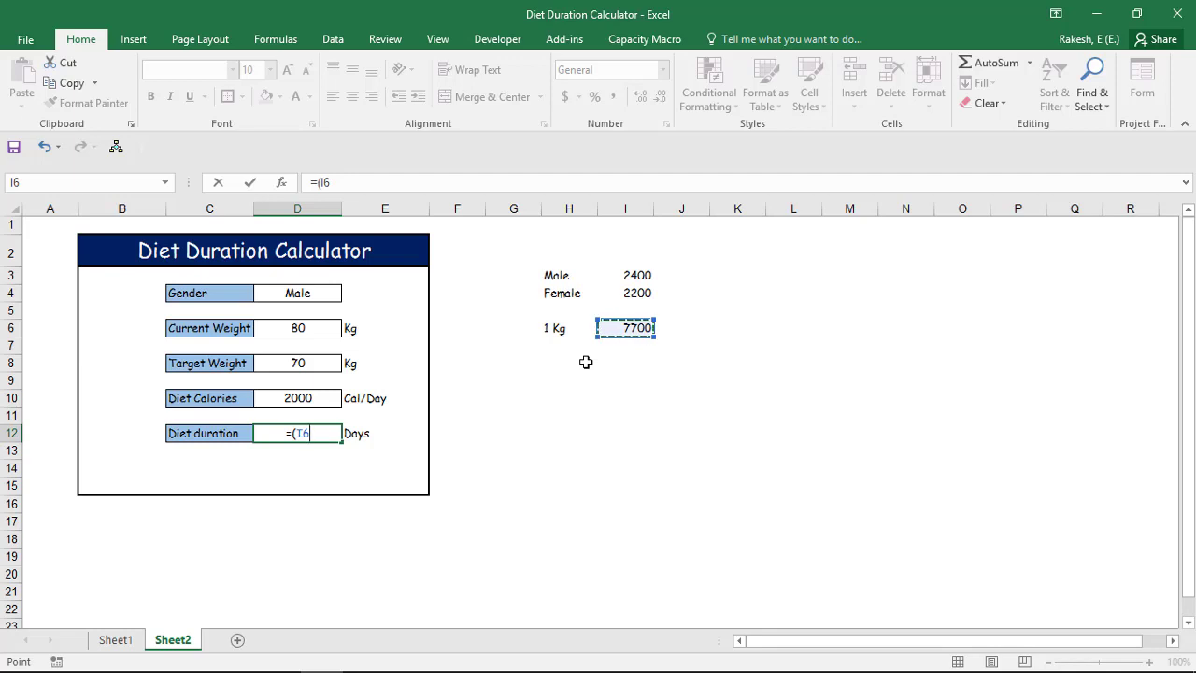
type("*")
left_click(293, 328)
key("BackSpace")
key("BackSpace")
type("(")
left_click(296, 328)
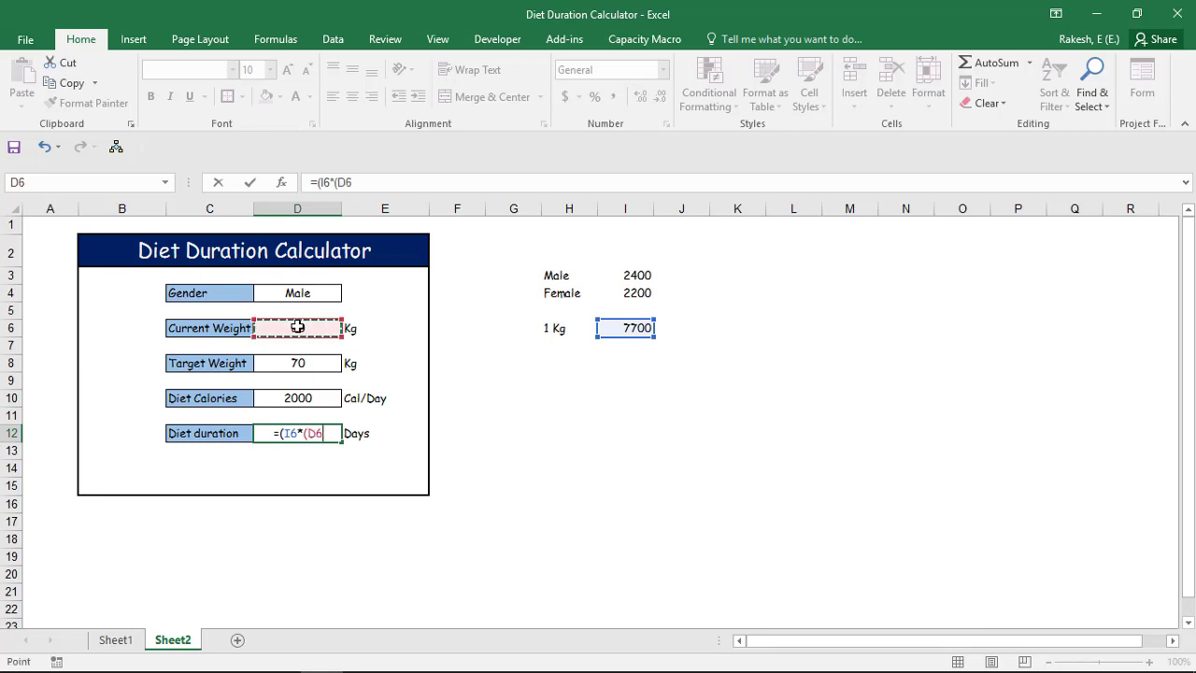
type("-")
left_click(299, 365)
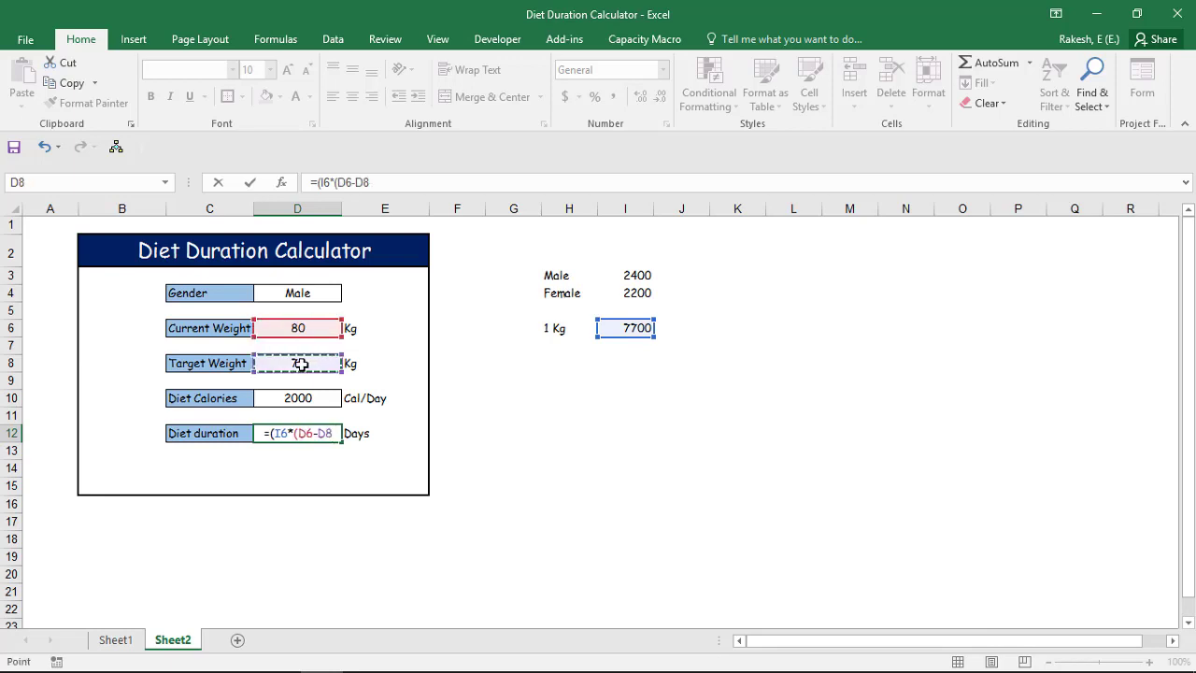
type(")")
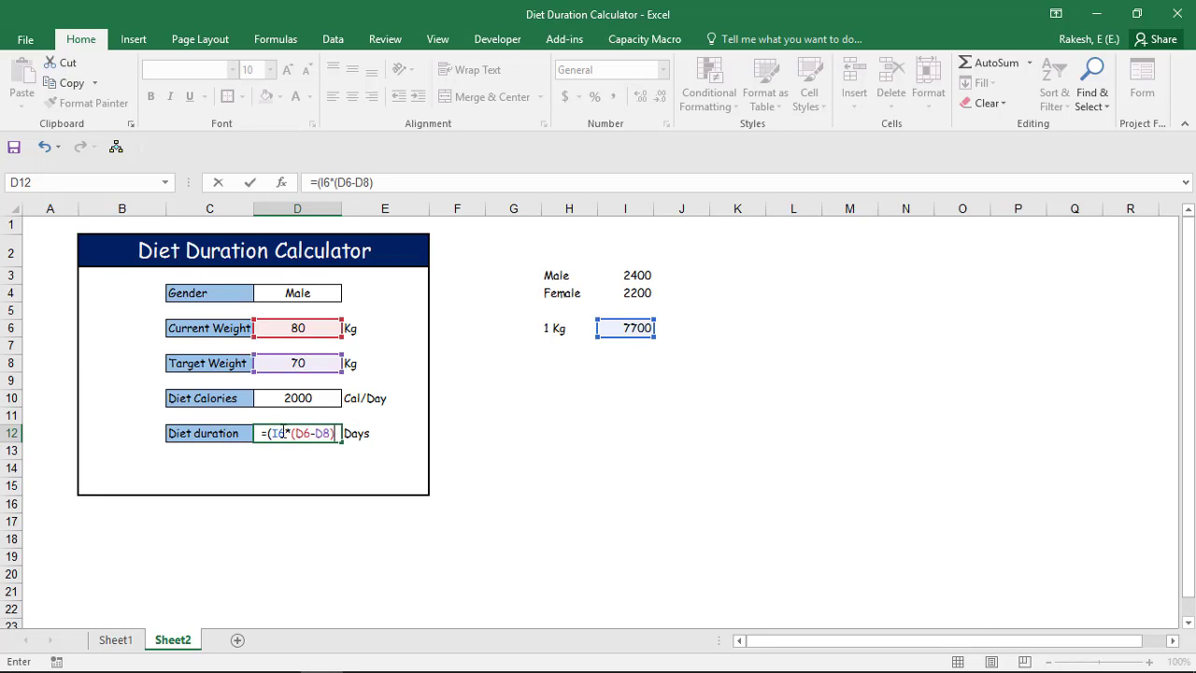
type(")")
key("Return")
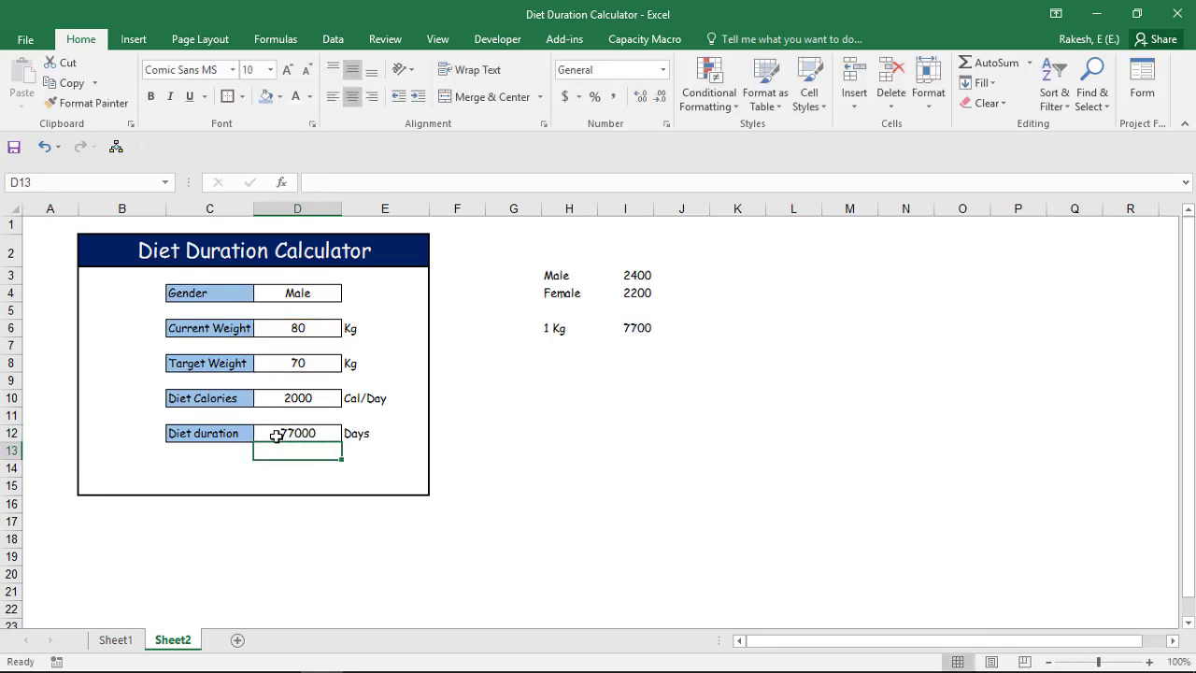
Append a division by VLOOKUP of Gender D4 in table H3:I4 to D12's formula
left_click(318, 363)
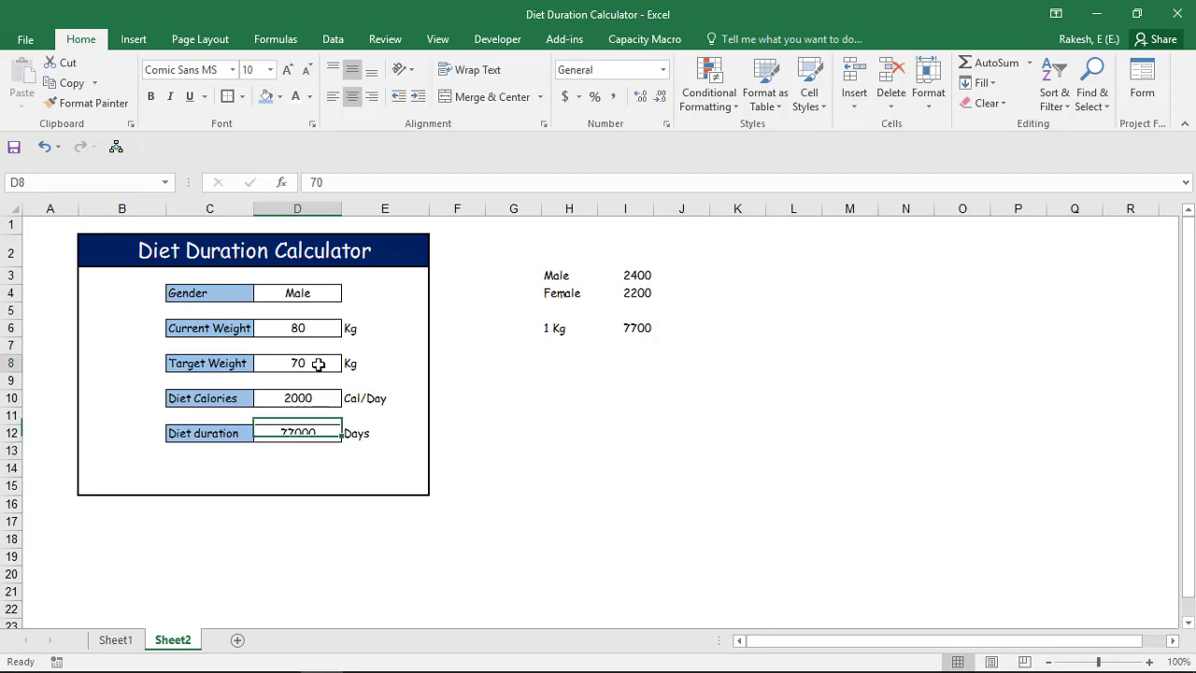
double_click(321, 433)
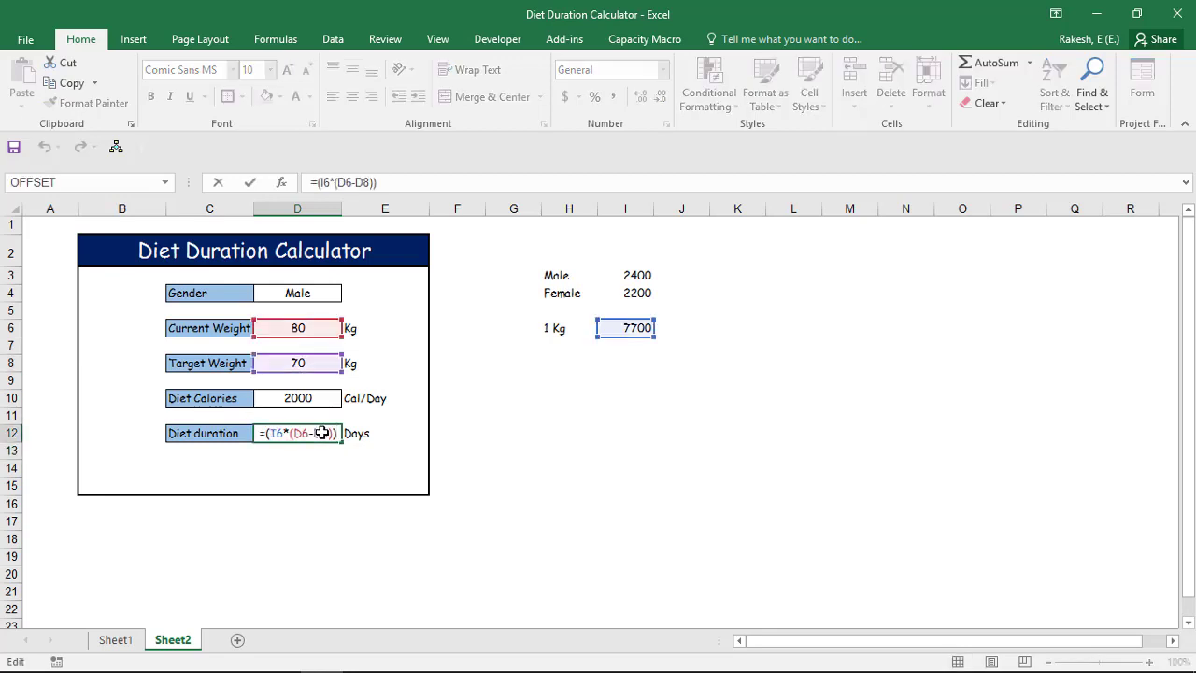
type("/")
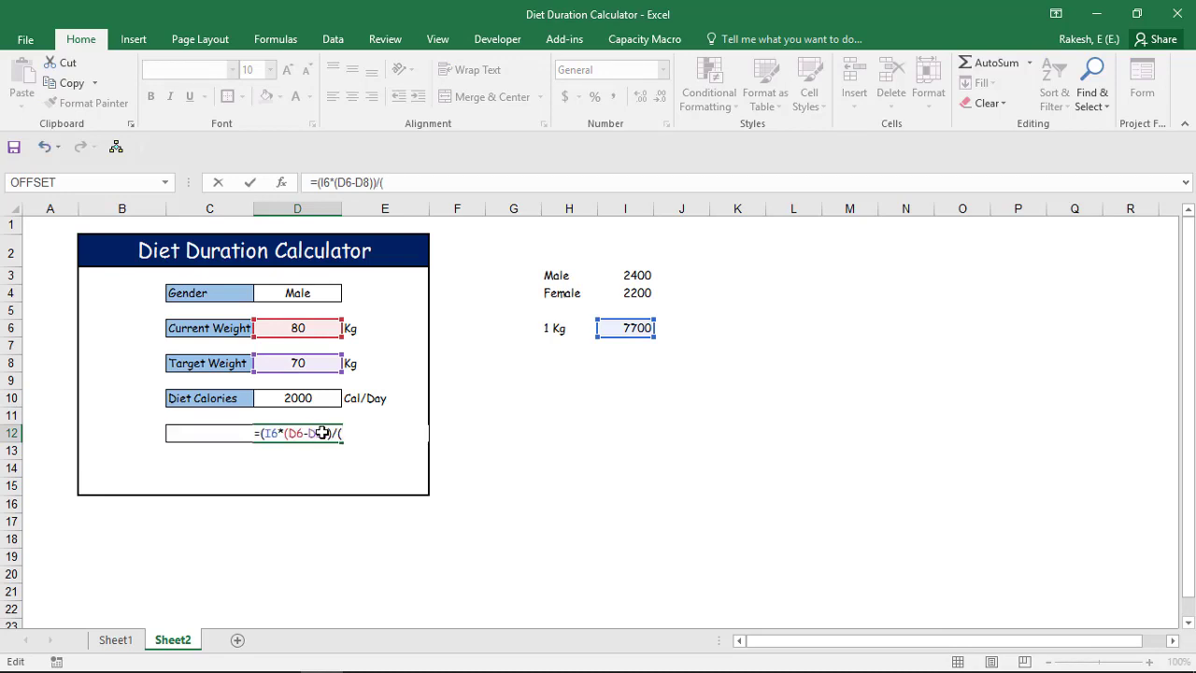
type("(VLOOKUP(")
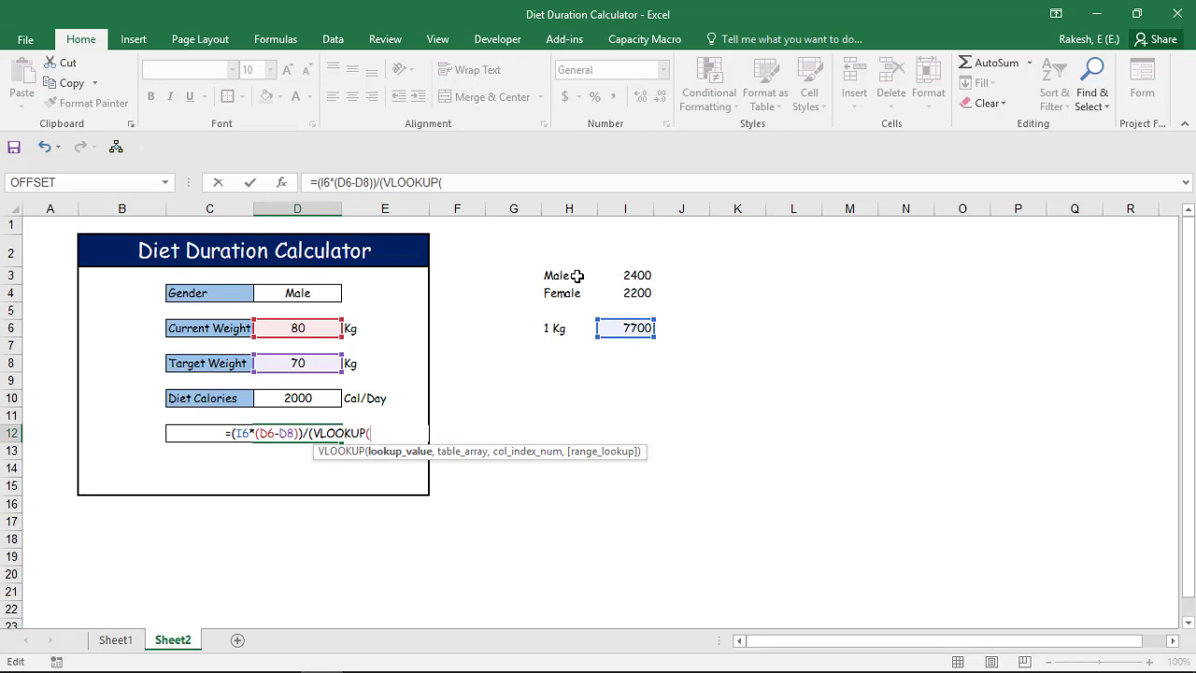
left_click(322, 288)
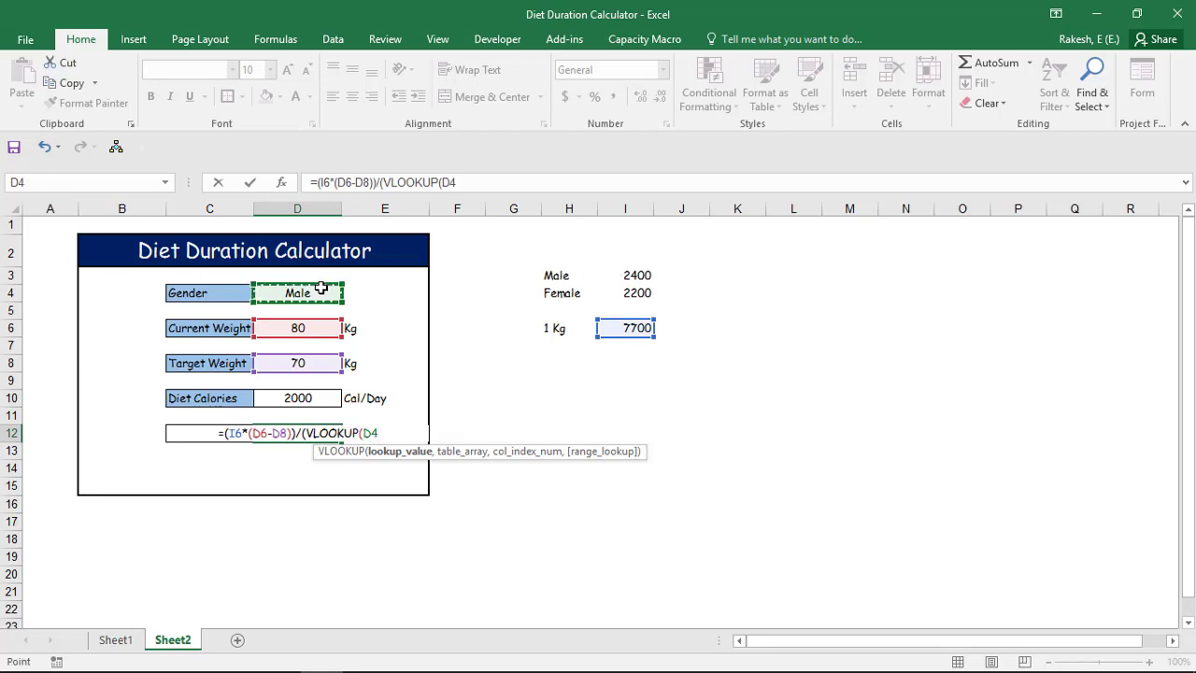
type(",")
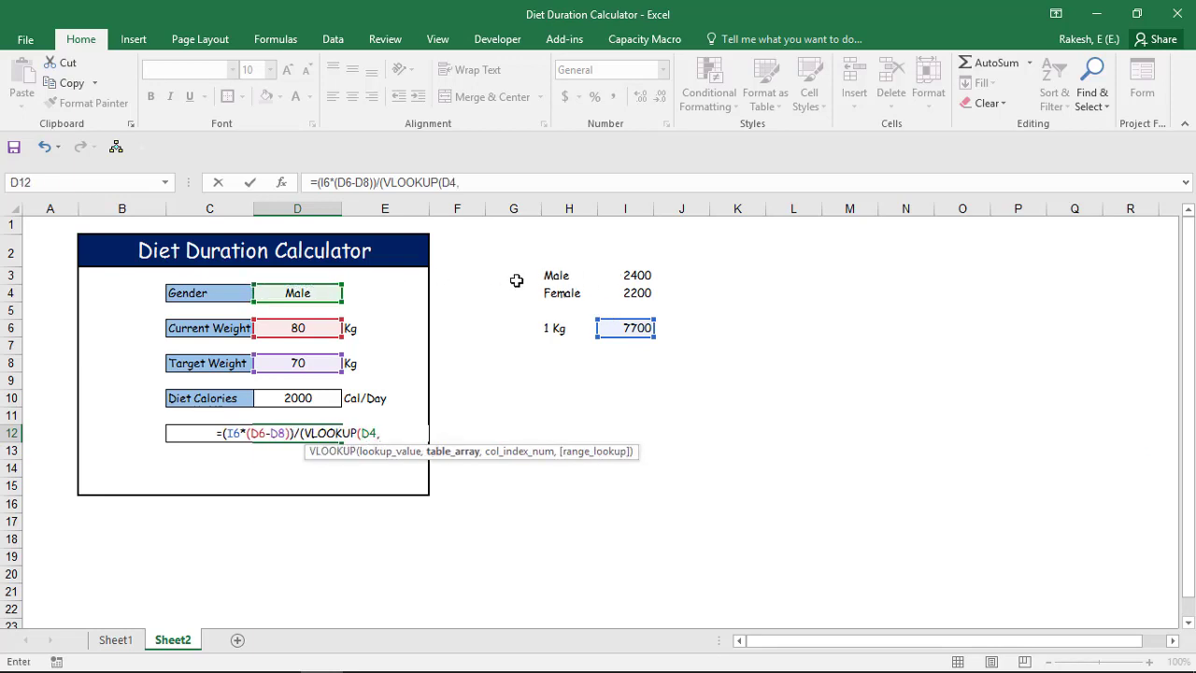
left_click(555, 277)
key("shift+Right")
key("shift+Down")
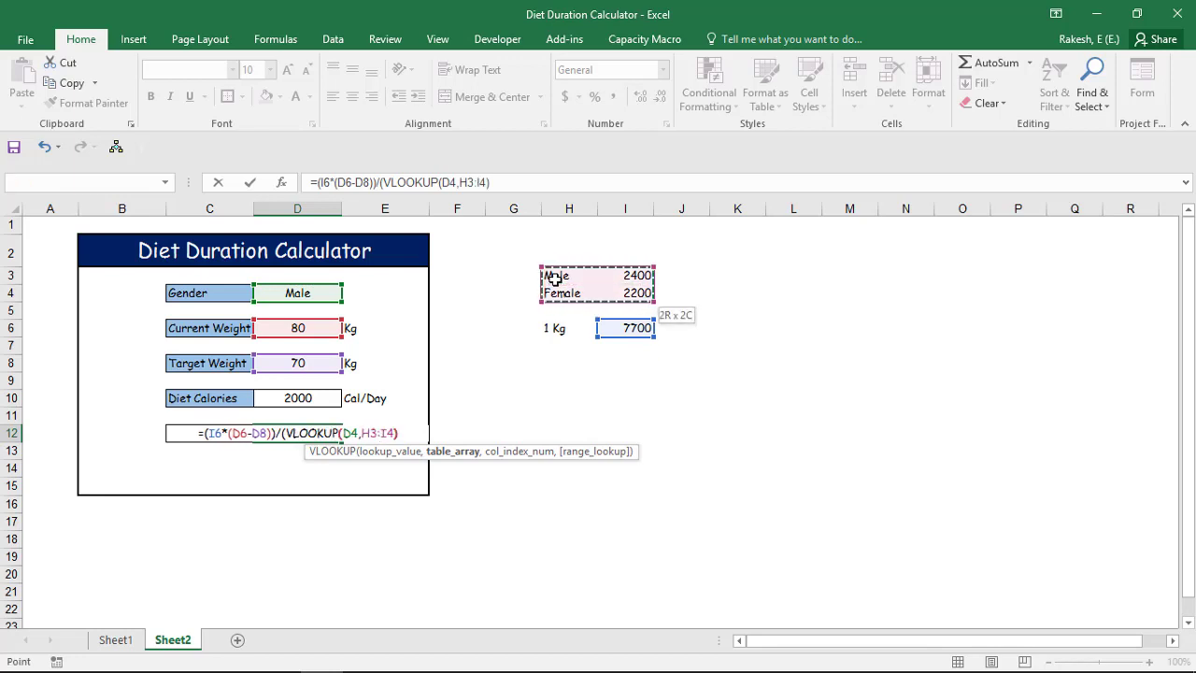
Finish the lookup with column 2, exact match, minus D10, giving 192.5
key("F2")
type(",2,0)")
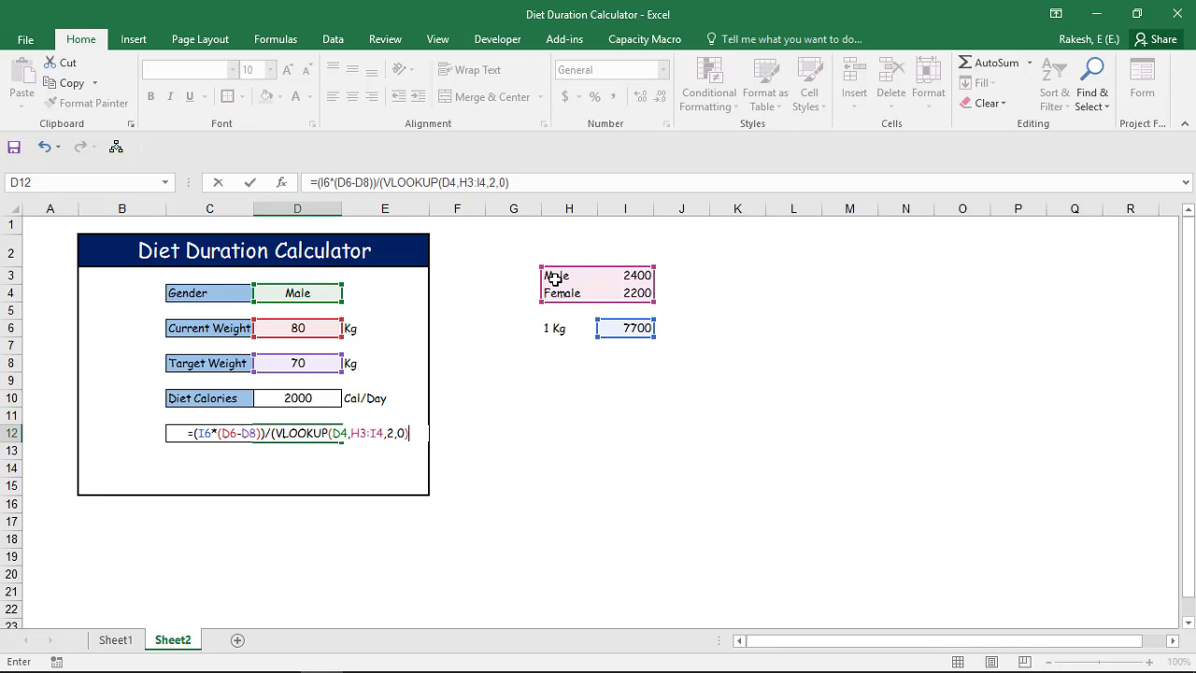
type("-")
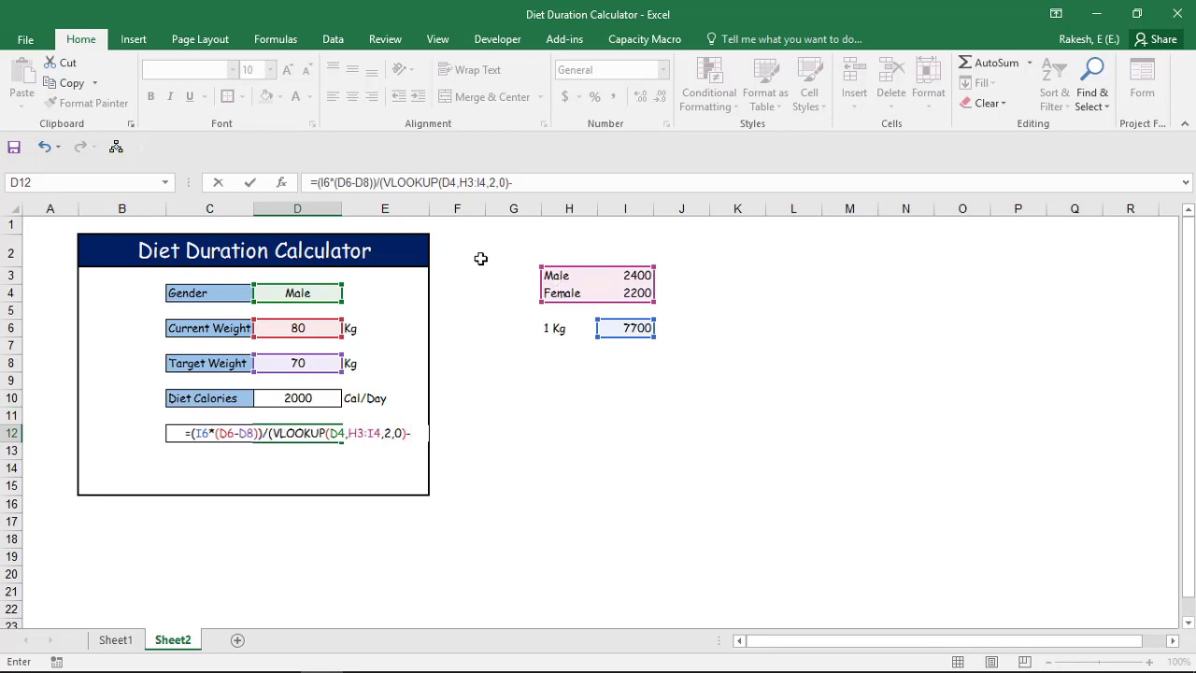
left_click(320, 400)
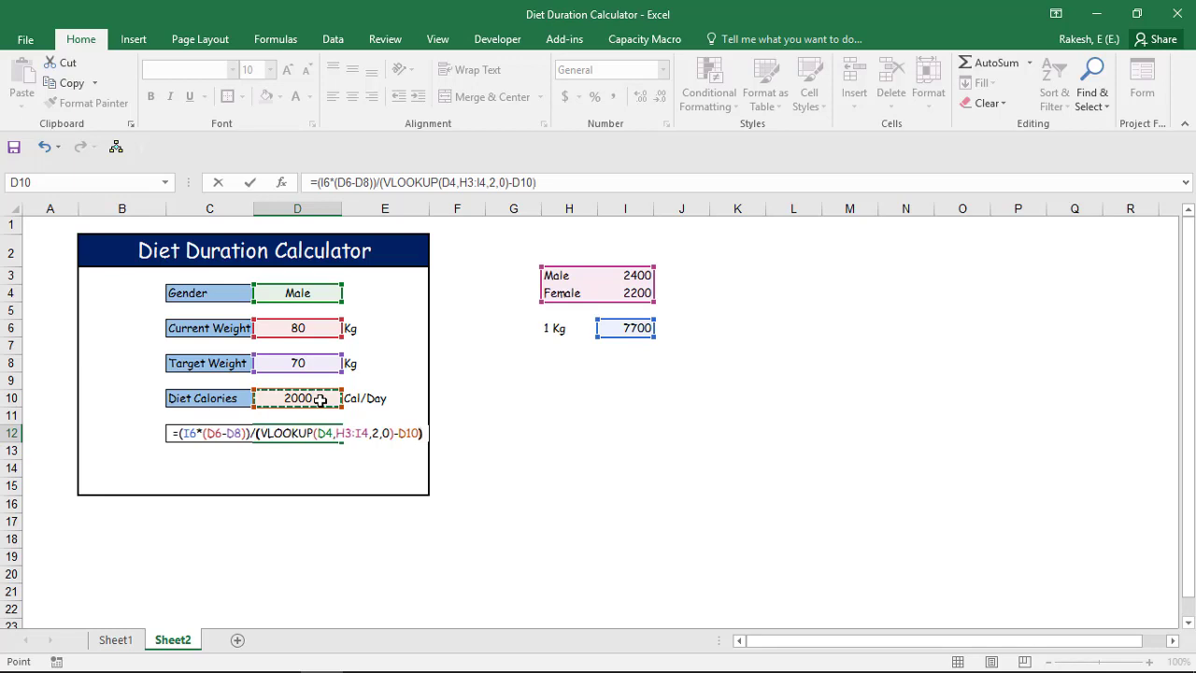
key("Return")
key("Return")
key("Up")
key("Up")
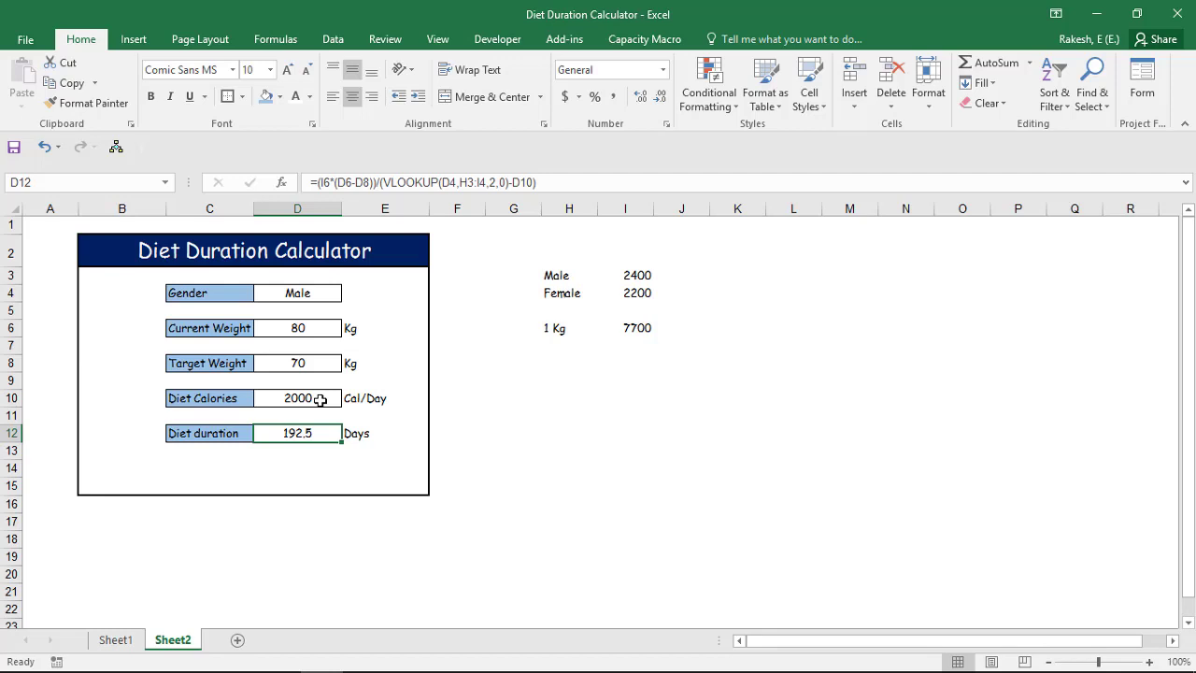
Switch Gender to Female and back to Male to check the recalculation
key("Up")
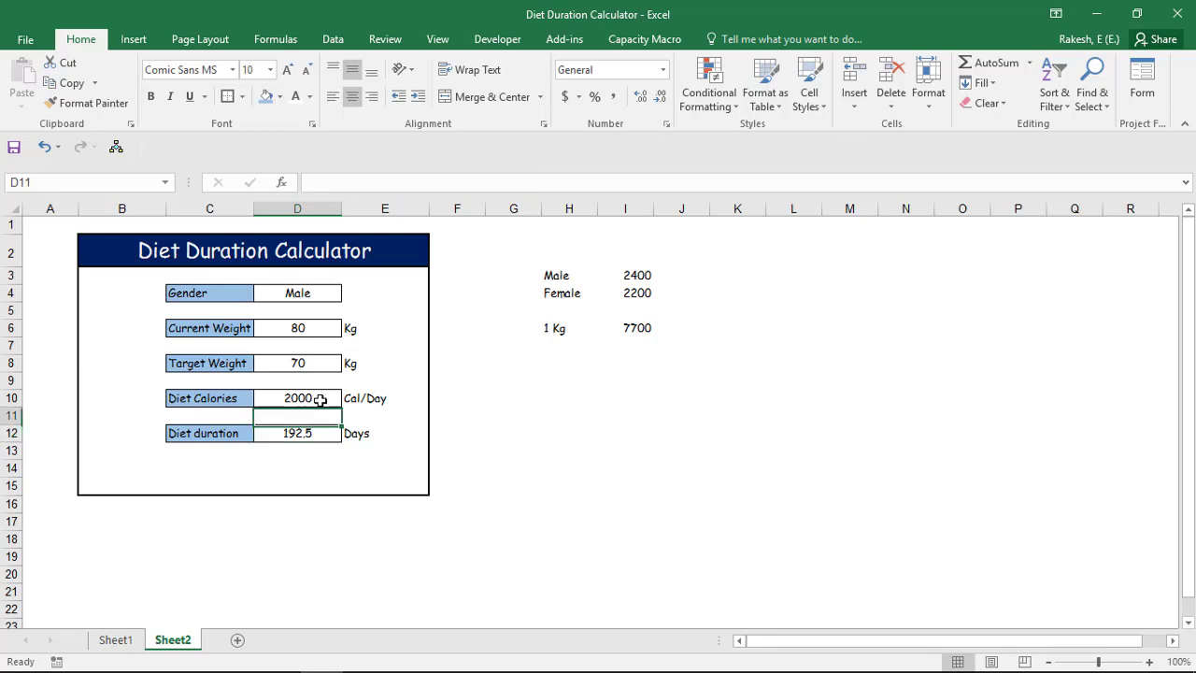
key("Up")
key("Up")
key("Up")
key("Up")
key("Up")
key("Up")
key("Up")
key("alt+Down")
key("Down")
key("Return")
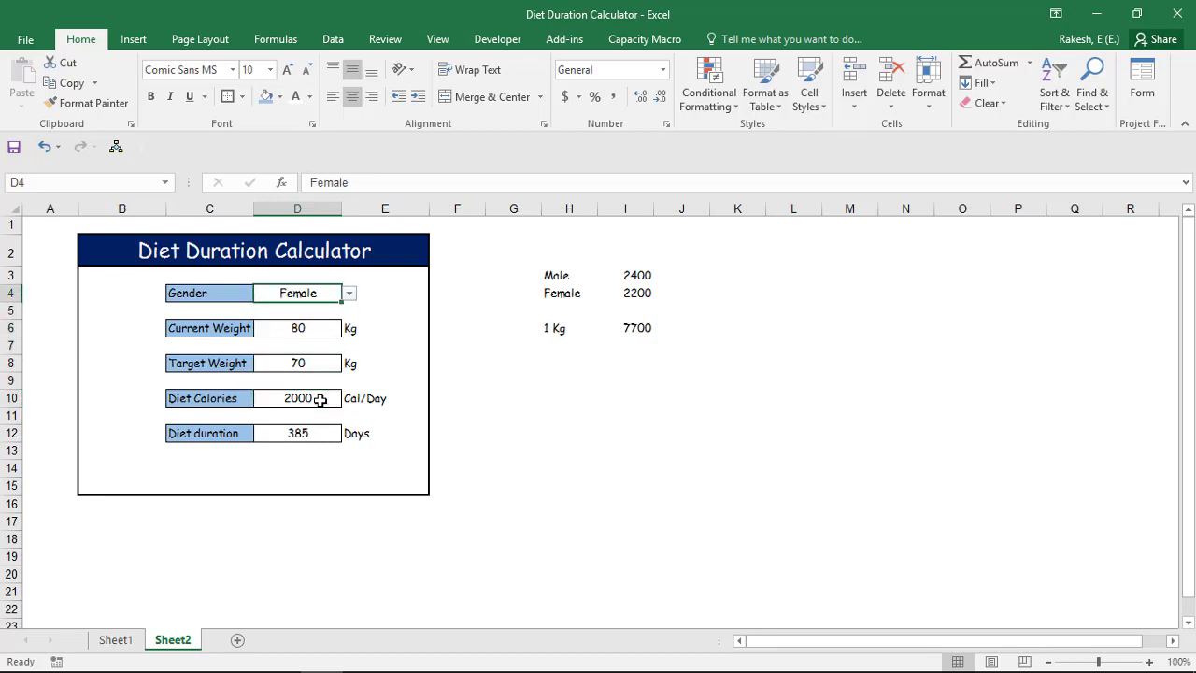
key("Down")
key("Down")
key("Down")
key("Down")
key("Down")
key("Down")
key("Down")
key("Down")
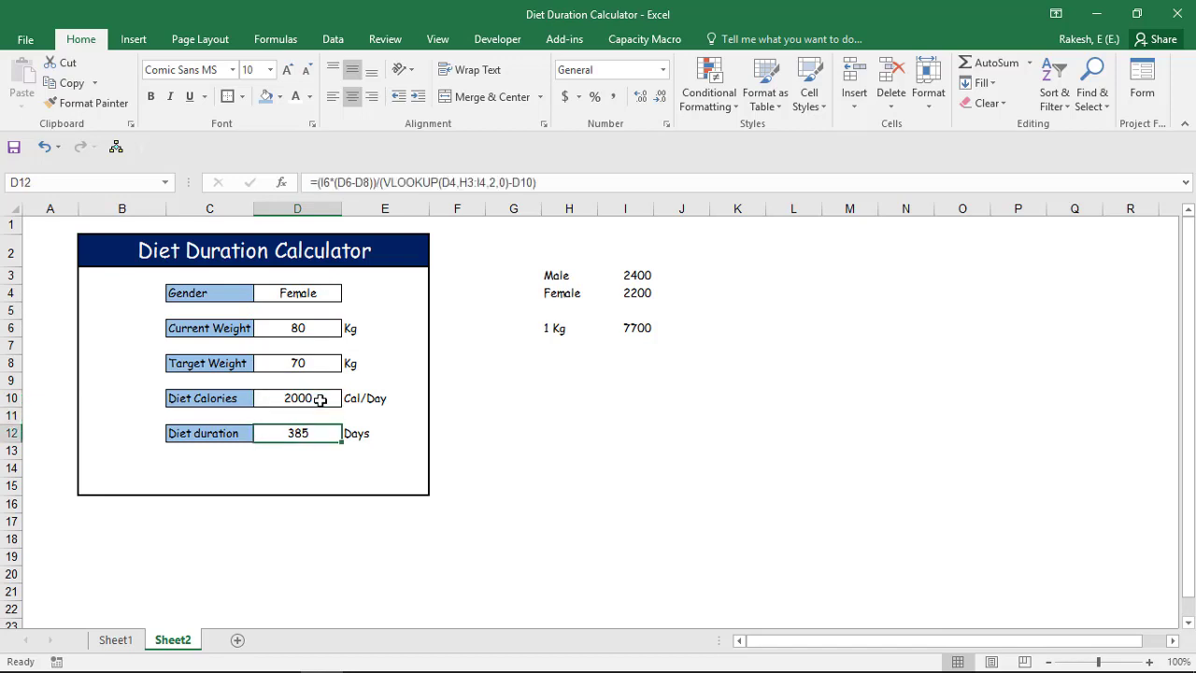
key("Down")
key("Up")
key("Up")
key("Up")
key("Up")
key("Up")
key("Up")
key("Up")
key("Up")
key("alt+Down")
key("Up")
key("Return")
Enter test values: current weight 90, target weight 65, diet calories 1500
key("Down")
key("Down")
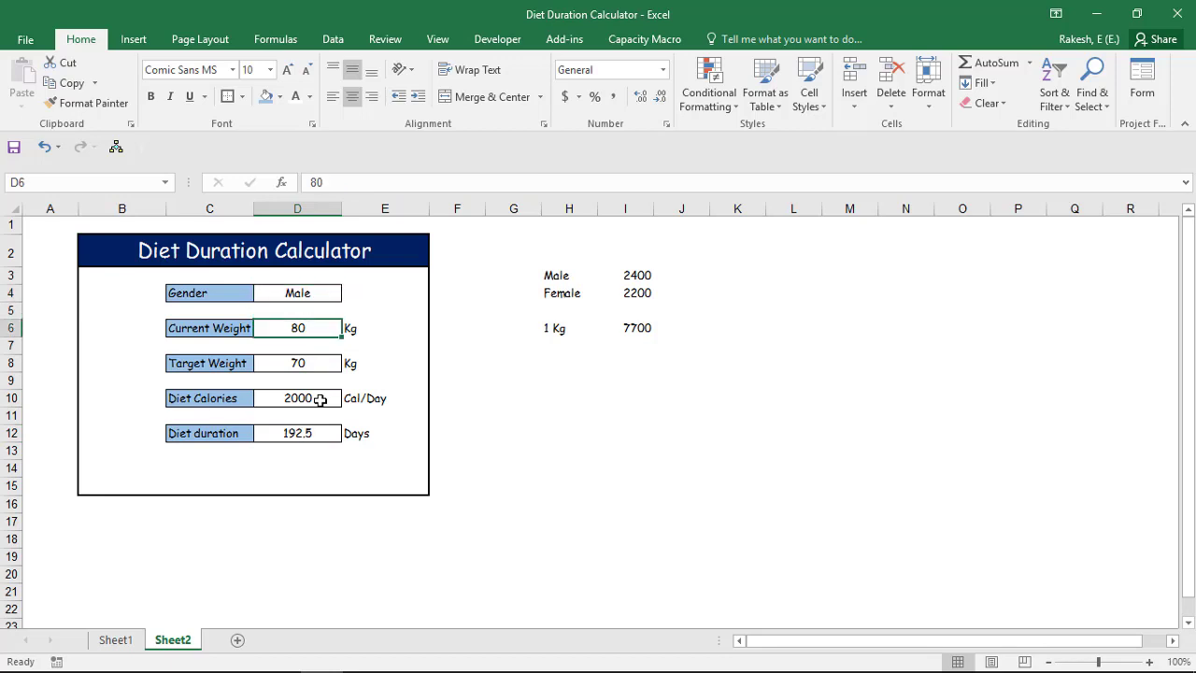
type("90")
key("Tab")
key("Down")
key("Left")
key("Down")
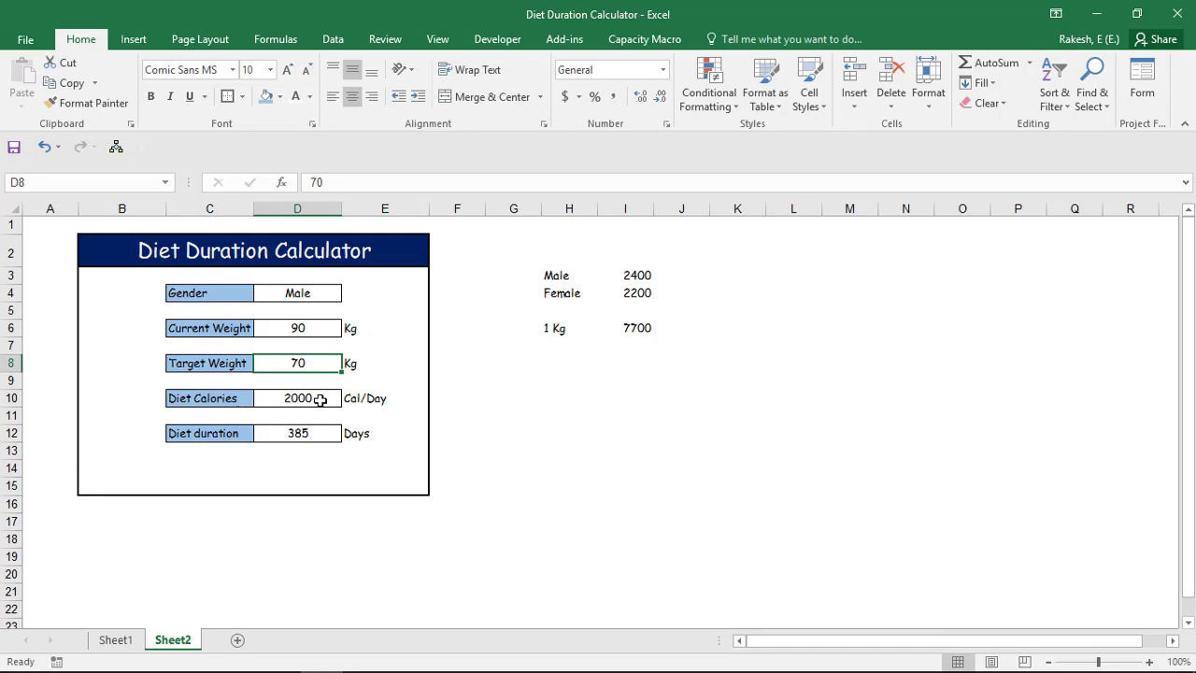
type("65")
key("Return")
key("Down")
type("1500")
key("Return")
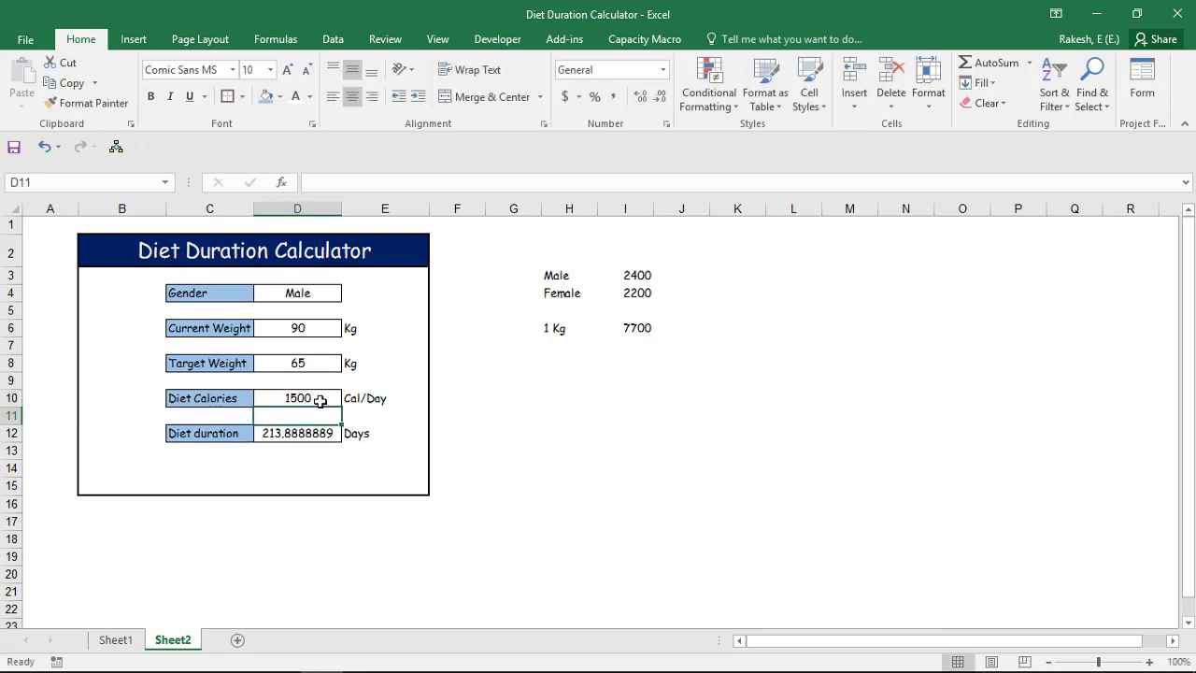
Adjust the decimal places of the Diet duration result so it shows 214
left_click(318, 433)
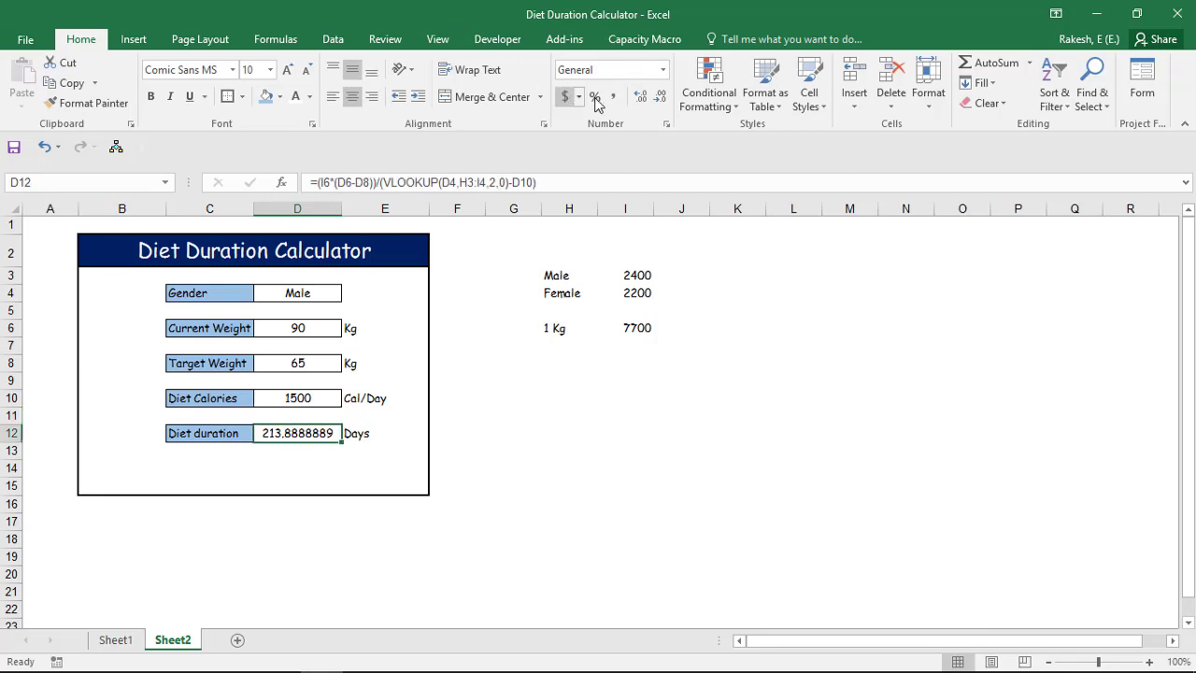
left_click(642, 96)
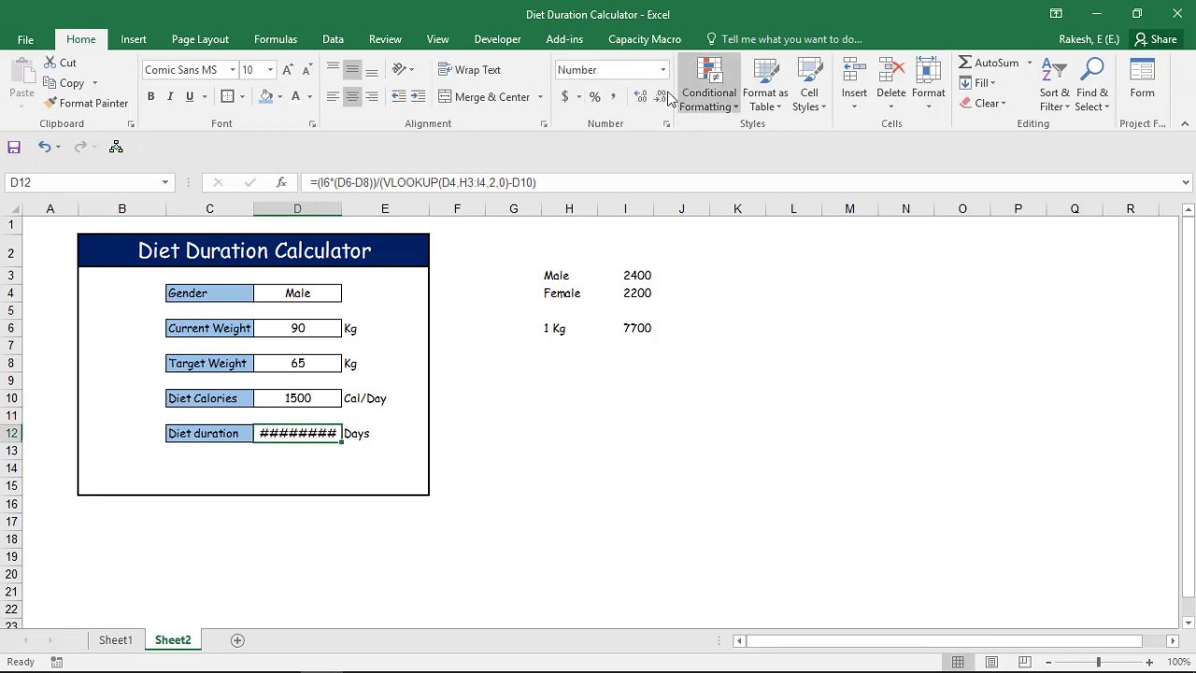
left_click(661, 97)
left_click(661, 97)
left_click(661, 98)
left_click(661, 97)
left_click(661, 97)
left_click(529, 263)
Give helper columns H and I a white font color so their values disappear
key("Right")
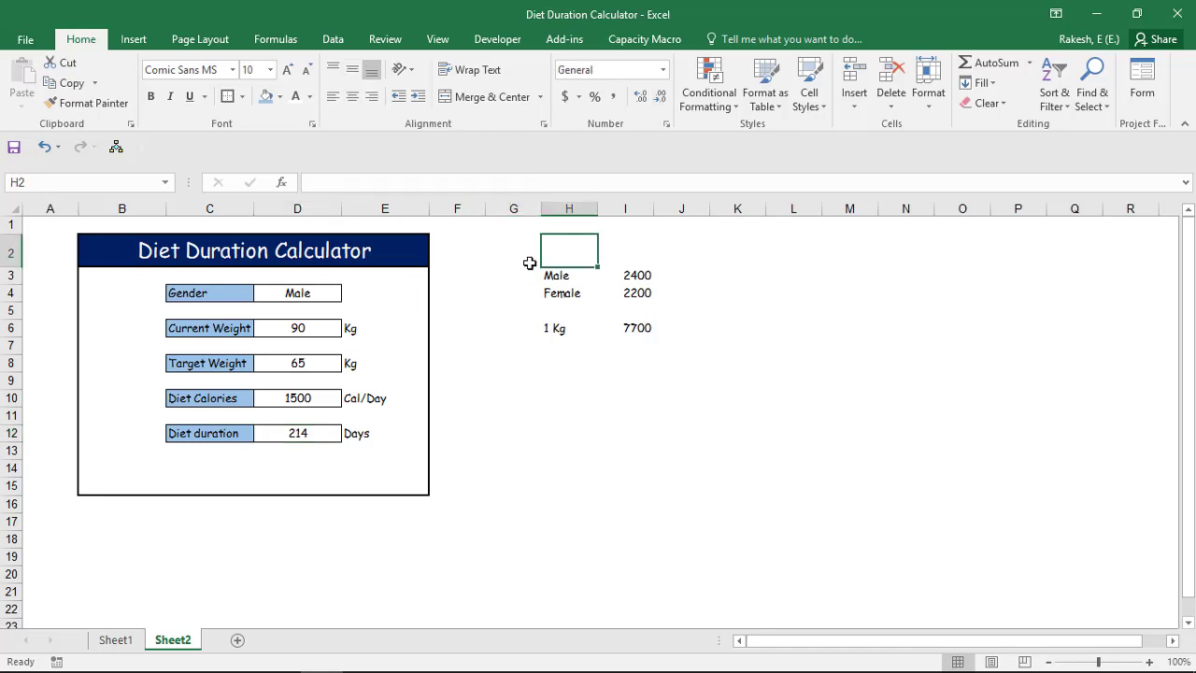
key("shift+Right")
key("ctrl+space")
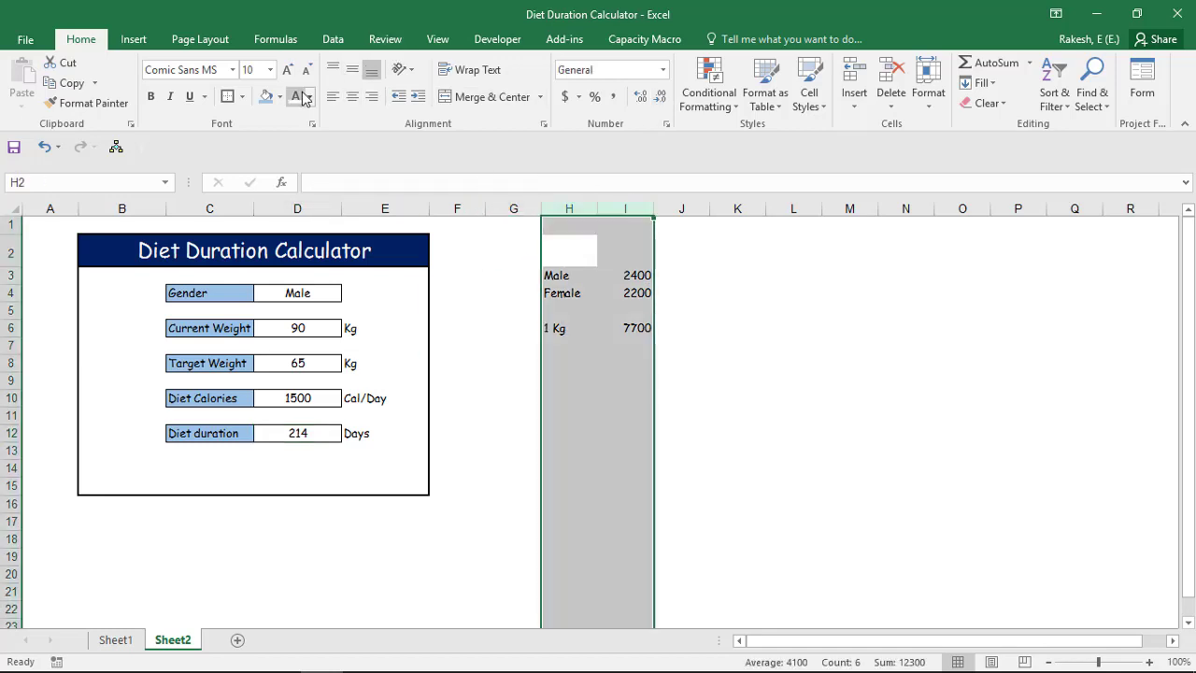
left_click(295, 96)
left_click(329, 379)
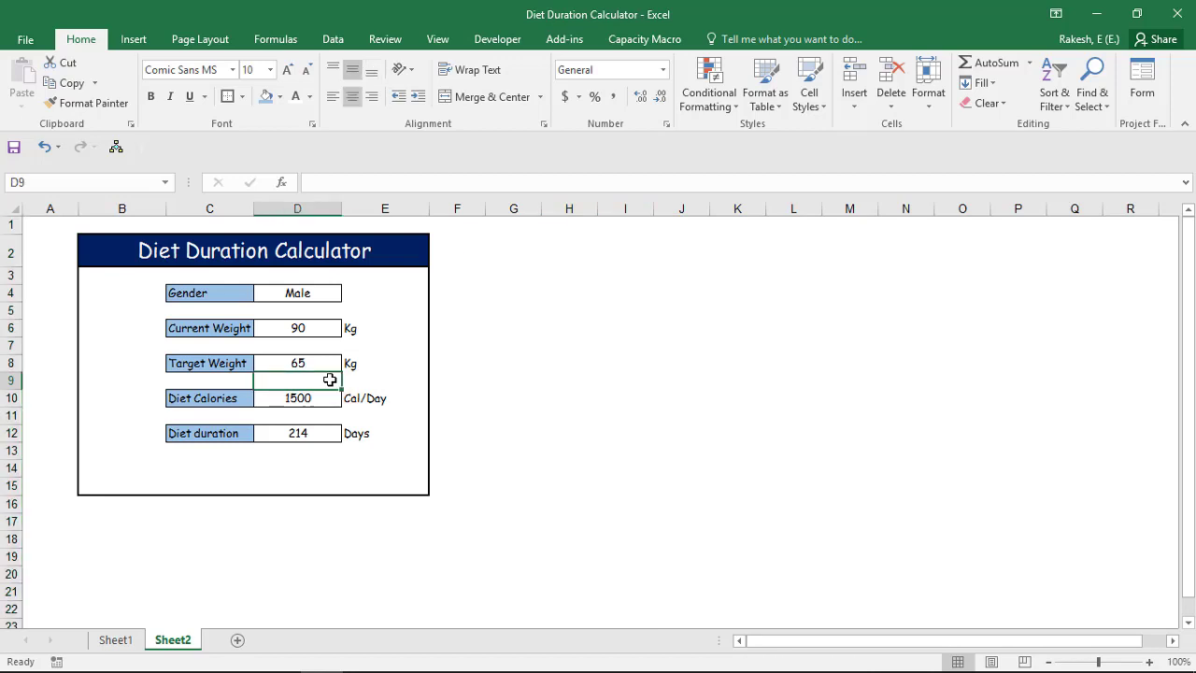